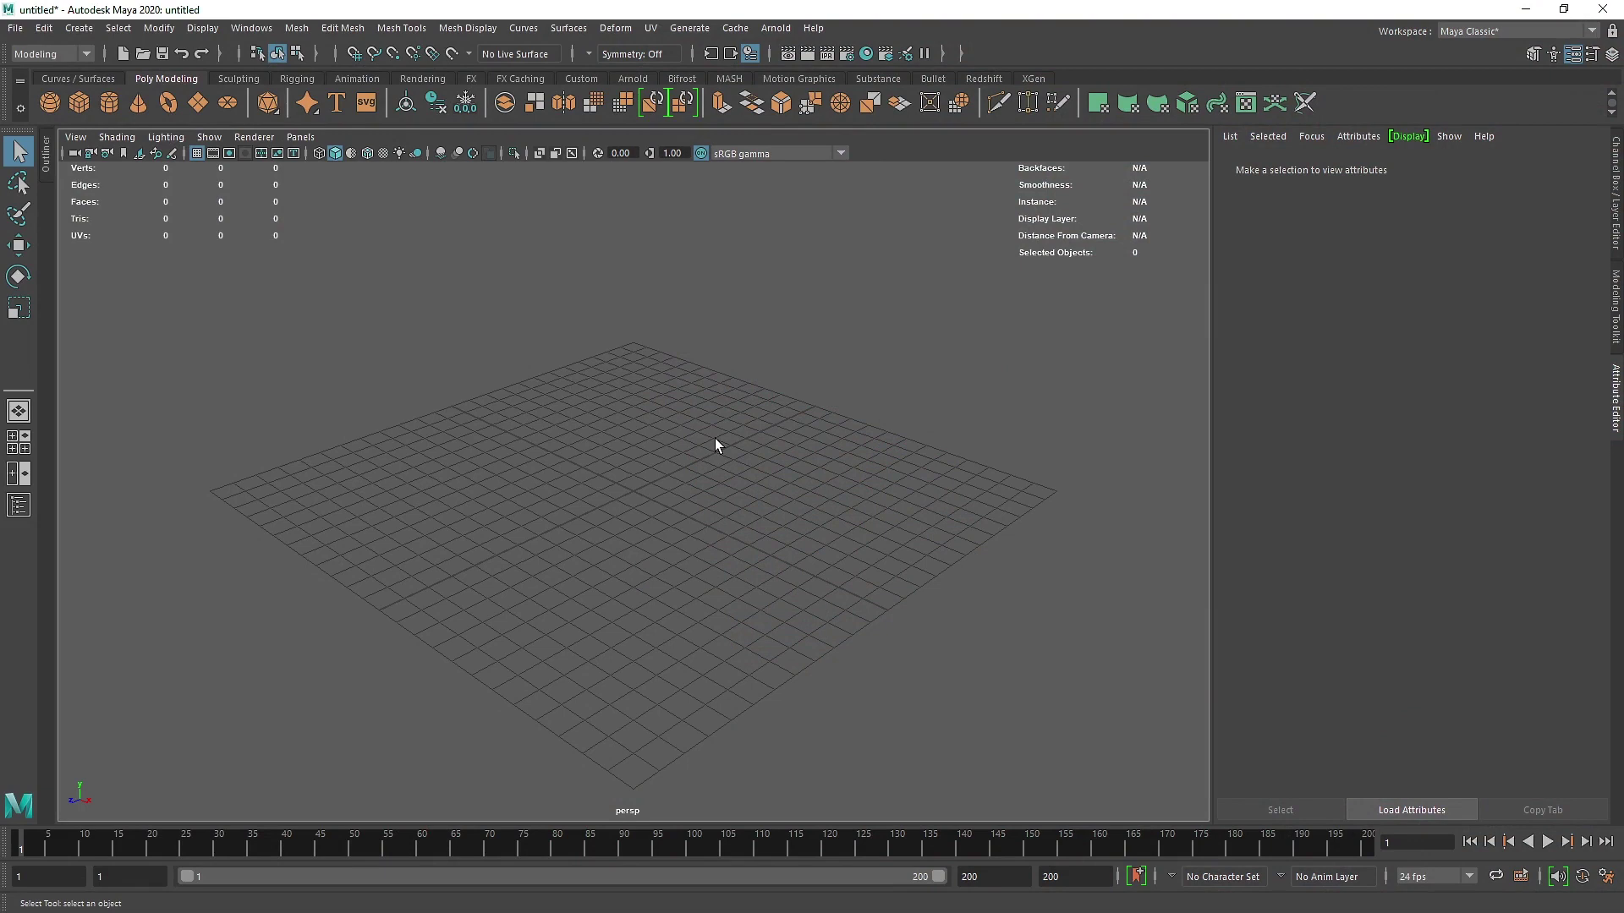
- Create pCube1, a polygon cube at the scene origin, from the Poly Modeling shelf
{"action": "left_click", "coordinate": [78, 103]}
- Scale pCube1 down in depth and height into a thin, flat brick
{"action": "left_click_drag", "start_coordinate": [575, 486], "coordinate": [631, 556], "text": "alt"}
{"action": "scroll", "coordinate": [687, 485], "scroll_direction": "up", "scroll_amount": 7}
{"action": "scroll", "coordinate": [637, 555], "scroll_direction": "up", "scroll_amount": 3}
{"action": "key", "text": "r"}
{"action": "left_click_drag", "start_coordinate": [562, 630], "coordinate": [596, 608]}
{"action": "left_click_drag", "start_coordinate": [607, 534], "coordinate": [606, 575]}
{"action": "key", "text": "f"}
{"action": "left_click_drag", "start_coordinate": [605, 634], "coordinate": [592, 598], "text": "alt"}
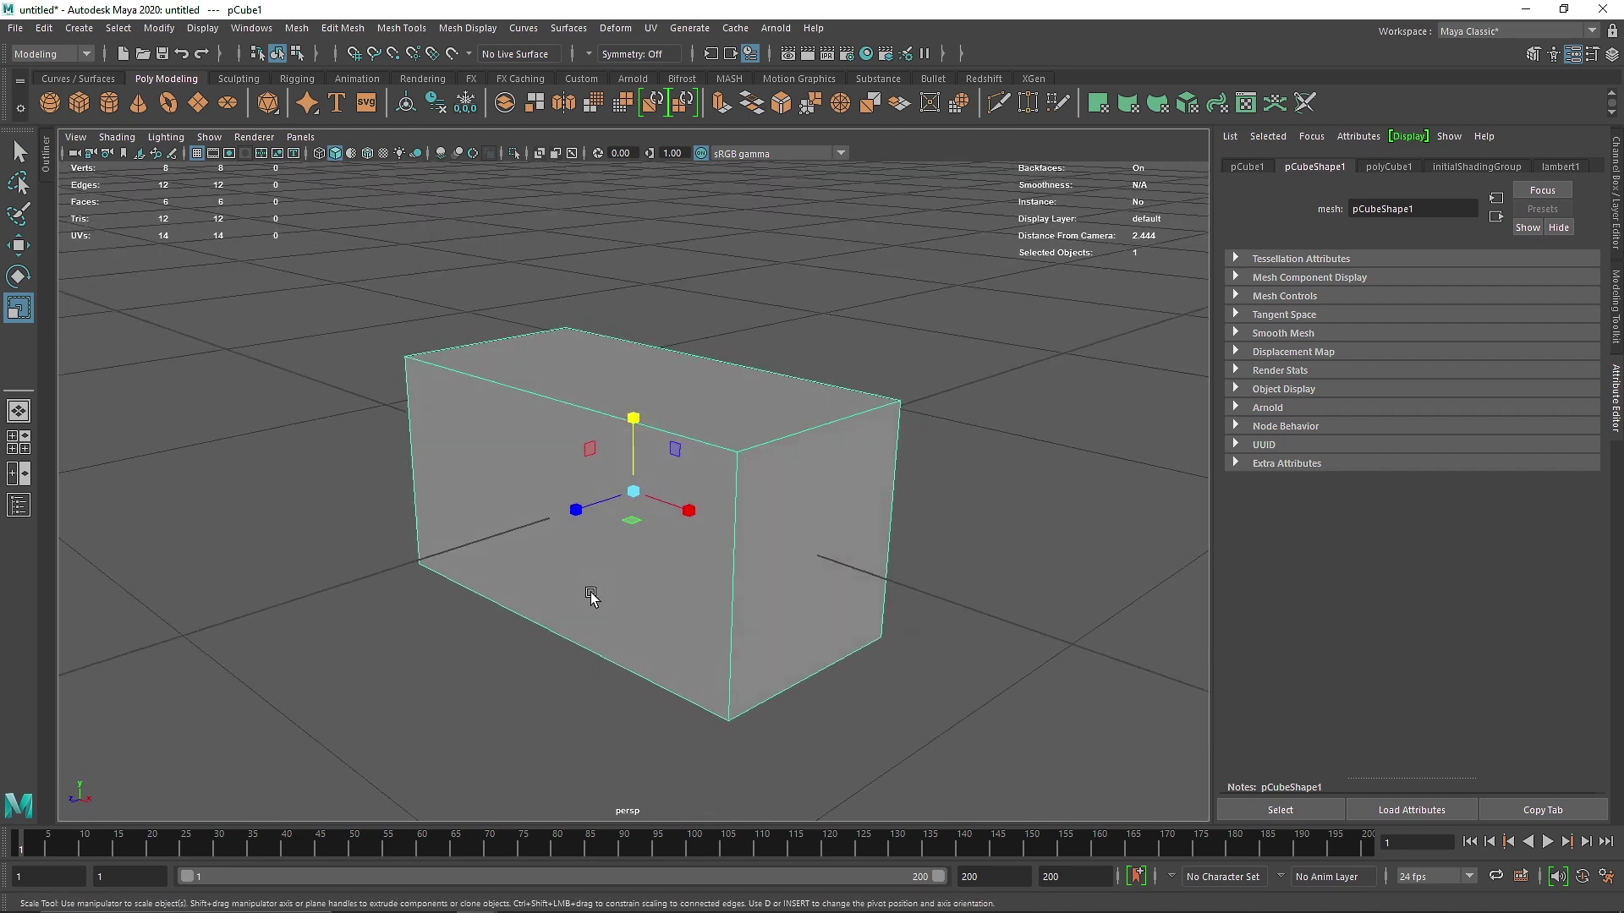
{"action": "left_click_drag", "start_coordinate": [585, 512], "coordinate": [675, 529]}
- In front view, clone the brick along X with Shift+D into a row of eleven bricks
{"action": "key", "text": "space"}
{"action": "key", "text": "space"}
{"action": "scroll", "coordinate": [708, 497], "scroll_direction": "up", "scroll_amount": 6}
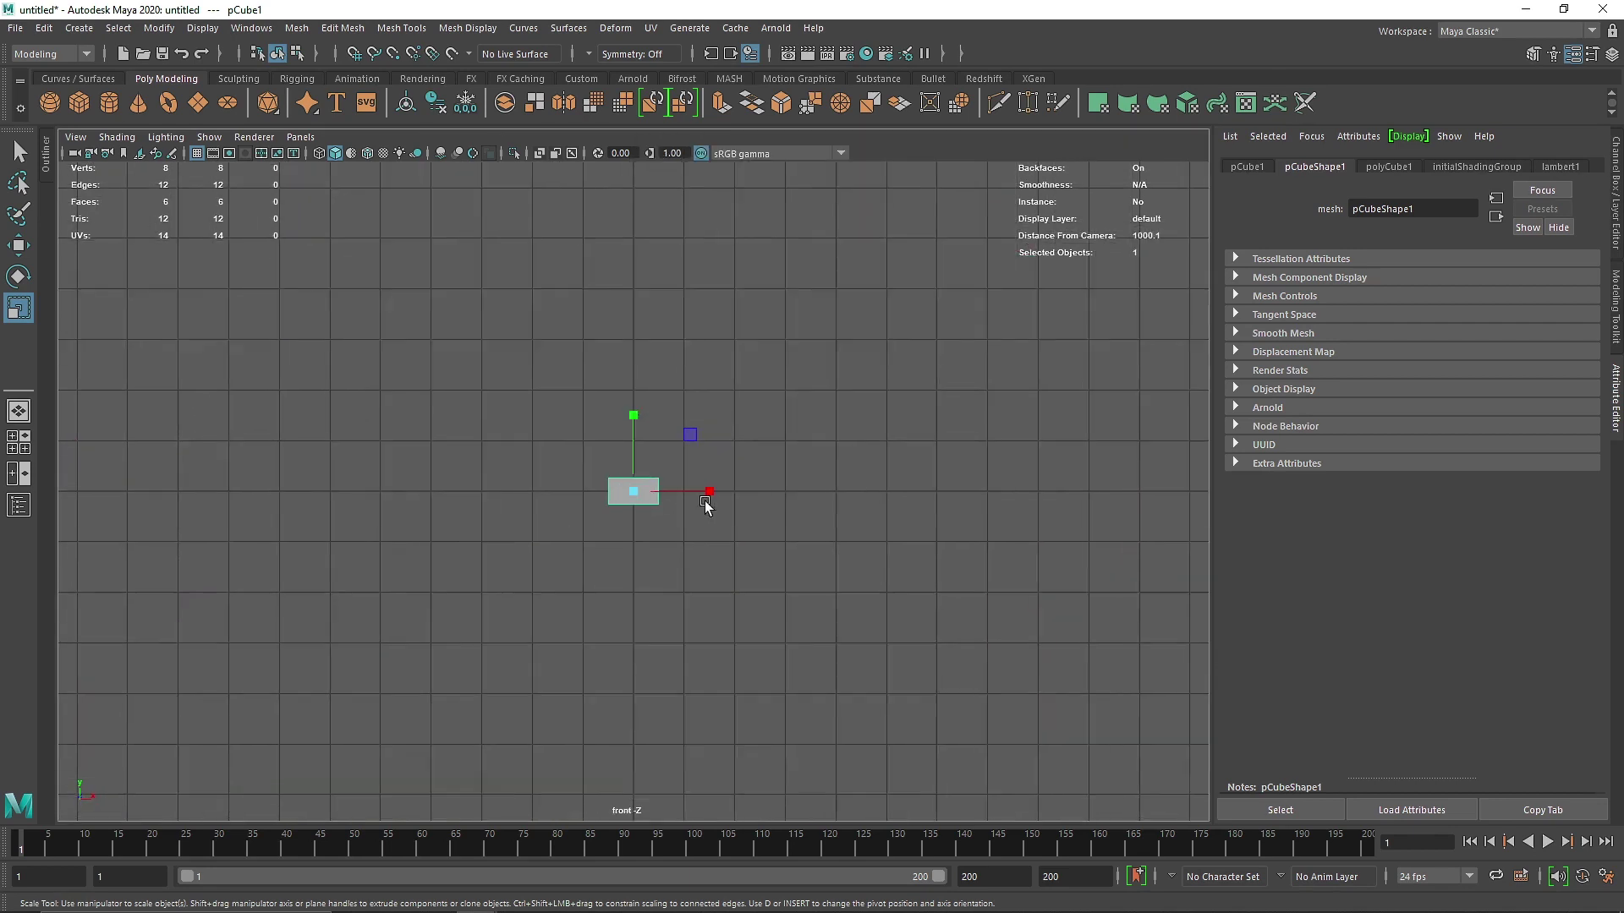
{"action": "scroll", "coordinate": [709, 489], "scroll_direction": "up", "scroll_amount": 15}
{"action": "scroll", "coordinate": [623, 508], "scroll_direction": "up", "scroll_amount": 1}
{"action": "middle_click_drag", "start_coordinate": [849, 508], "coordinate": [574, 501], "text": "alt"}
{"action": "key", "text": "w"}
{"action": "left_click_drag", "start_coordinate": [484, 505], "coordinate": [1024, 530], "text": "shift"}
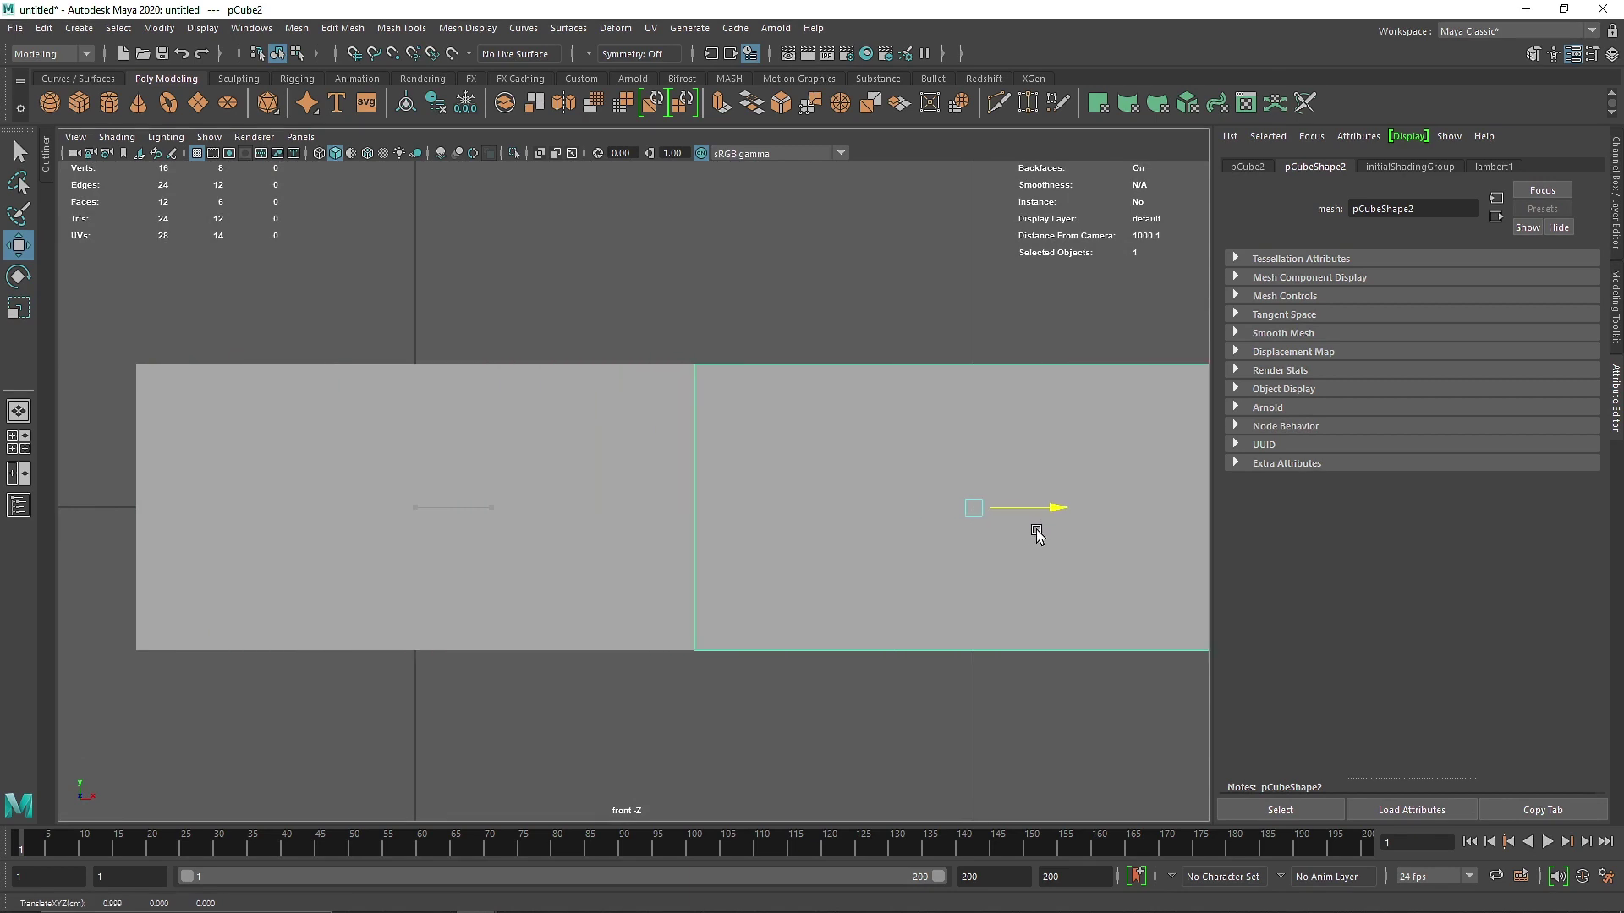
{"action": "key", "text": "shift+d"}
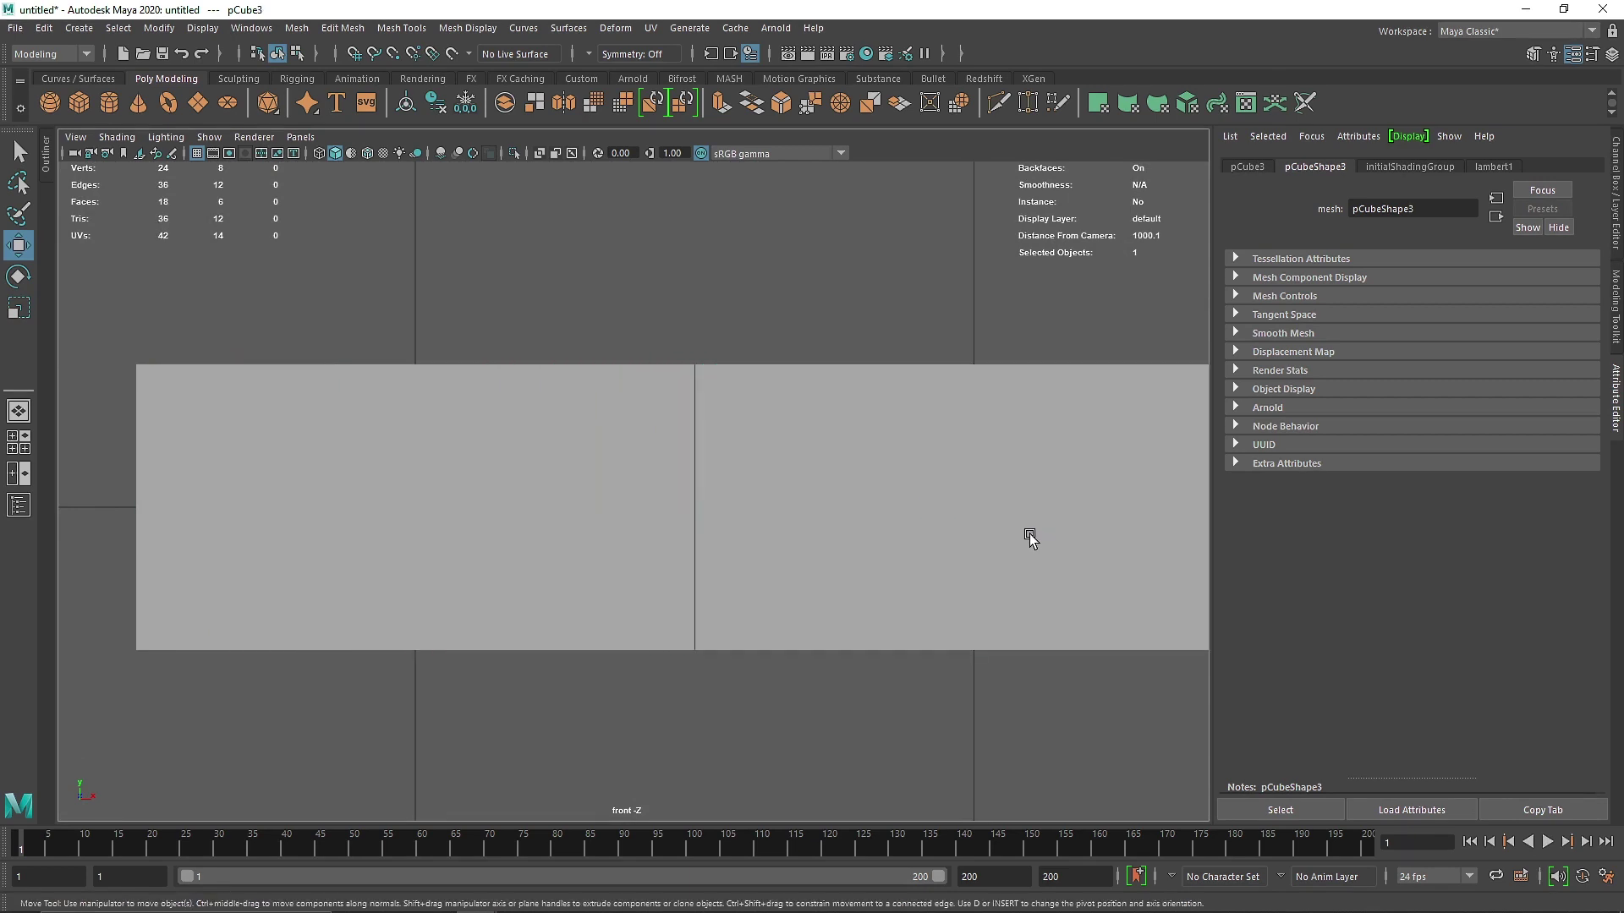
{"action": "scroll", "coordinate": [1020, 544], "scroll_direction": "down", "scroll_amount": 10}
{"action": "key", "text": "shift+d"}
{"action": "key", "text": "shift+d"}
{"action": "key", "text": "shift+d"}
{"action": "key", "text": "shift+d"}
{"action": "key", "text": "shift+d"}
{"action": "key", "text": "shift+d"}
{"action": "key", "text": "shift+d"}
{"action": "key", "text": "shift+d"}
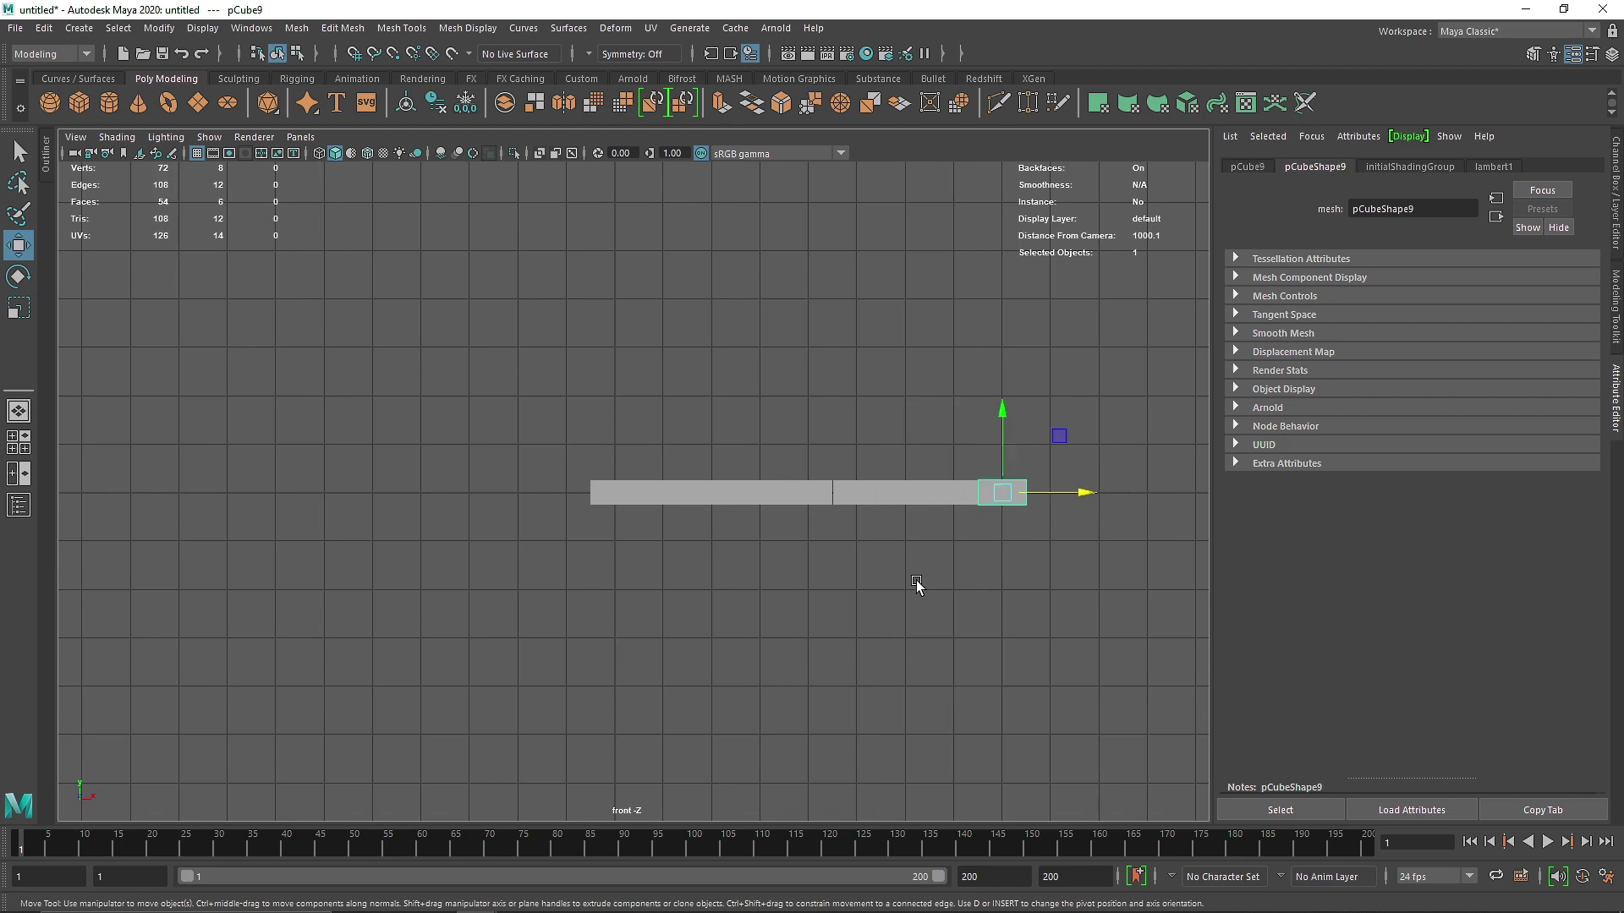
- Duplicate the eleven-brick row and lift the copy on top of the first row
{"action": "left_click_drag", "start_coordinate": [567, 392], "coordinate": [1143, 570]}
{"action": "scroll", "coordinate": [924, 558], "scroll_direction": "up", "scroll_amount": 4}
{"action": "middle_click_drag", "start_coordinate": [982, 541], "coordinate": [777, 541], "text": "alt"}
{"action": "key", "text": "ctrl+d"}
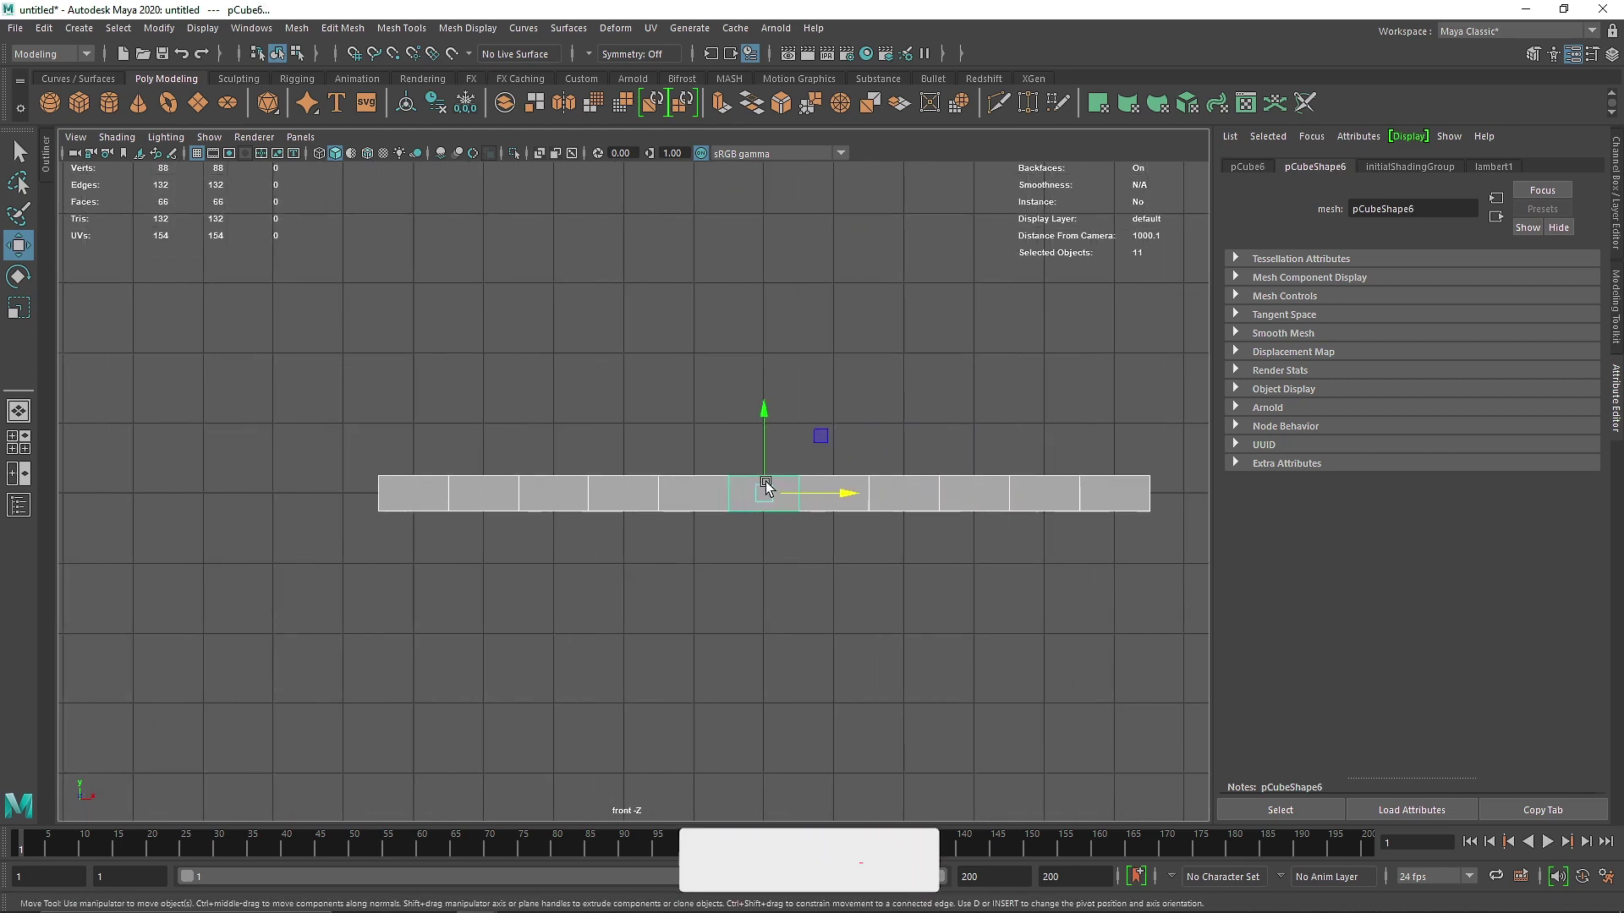
{"action": "scroll", "coordinate": [794, 474], "scroll_direction": "up", "scroll_amount": 6}
{"action": "scroll", "coordinate": [641, 554], "scroll_direction": "up", "scroll_amount": 8}
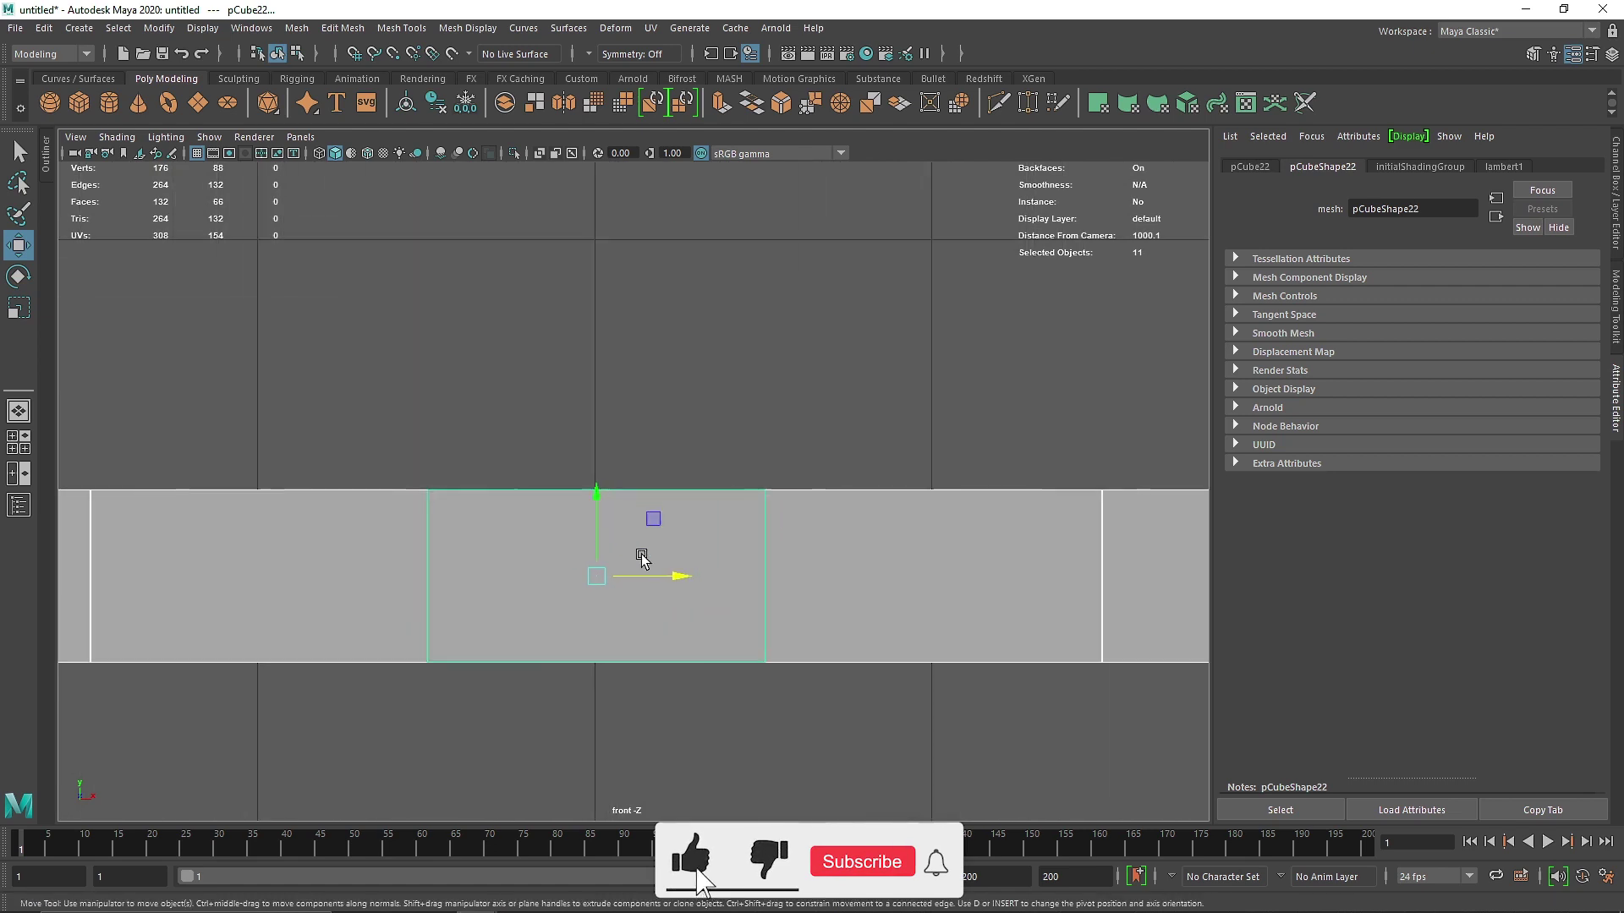
{"action": "left_click_drag", "start_coordinate": [597, 605], "coordinate": [737, 186]}
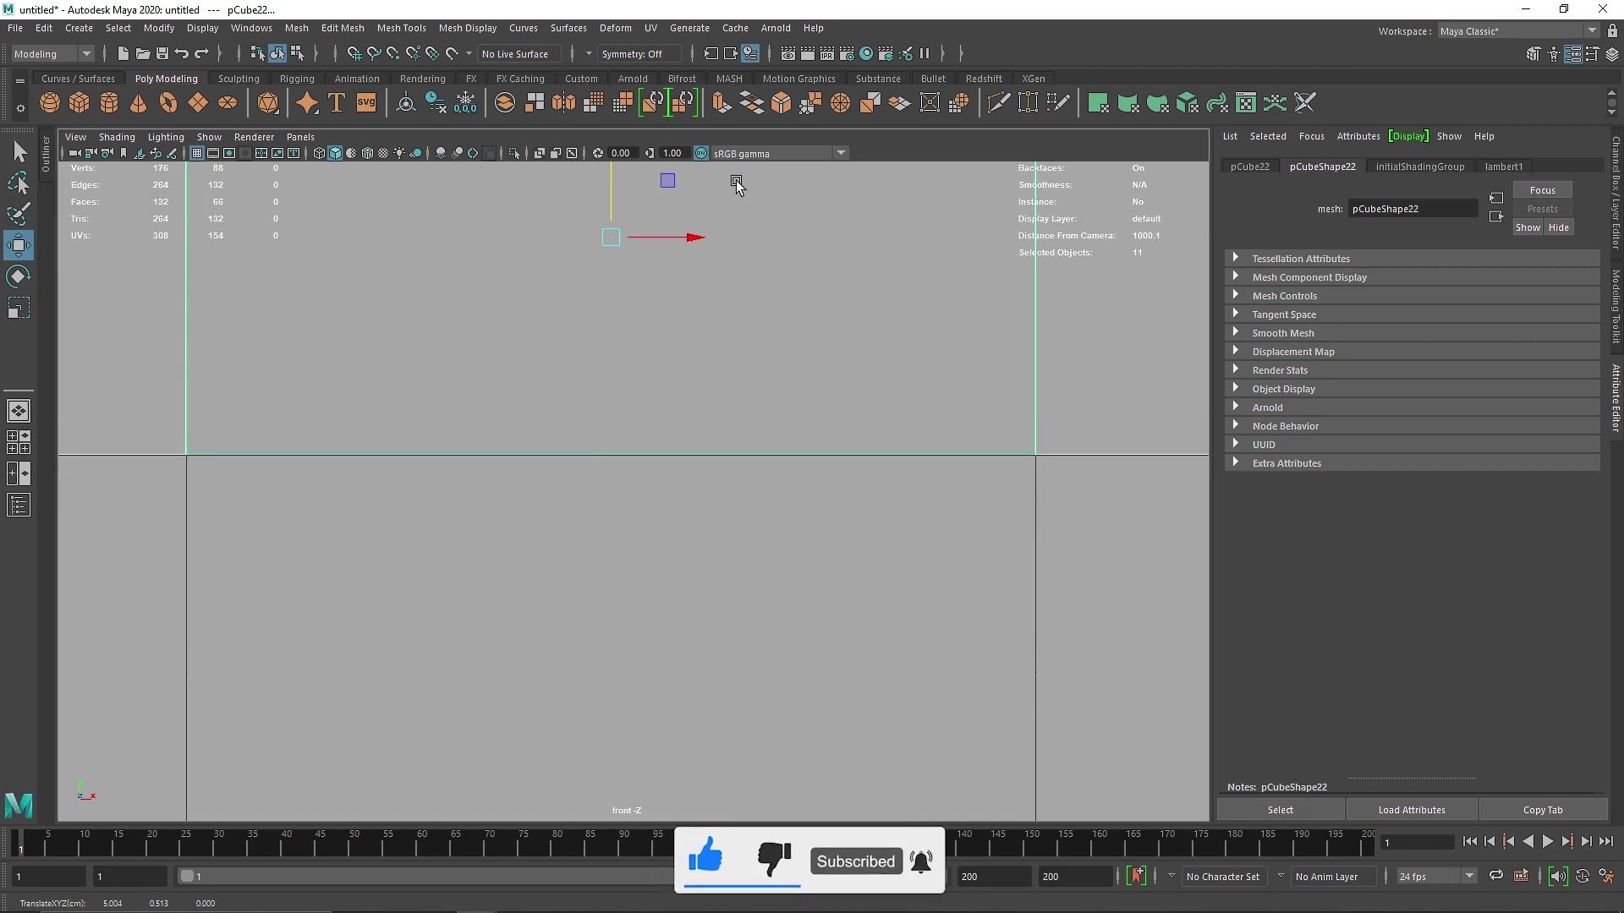
- Turn on Wireframe on Shaded and shift the upper row right to stagger the joints
{"action": "scroll", "coordinate": [714, 301], "scroll_direction": "down", "scroll_amount": 10}
{"action": "scroll", "coordinate": [652, 518], "scroll_direction": "up", "scroll_amount": 4}
{"action": "left_click", "coordinate": [367, 154]}
{"action": "middle_click_drag", "start_coordinate": [682, 454], "coordinate": [725, 455], "text": "alt"}
{"action": "left_click_drag", "start_coordinate": [725, 457], "coordinate": [790, 464]}
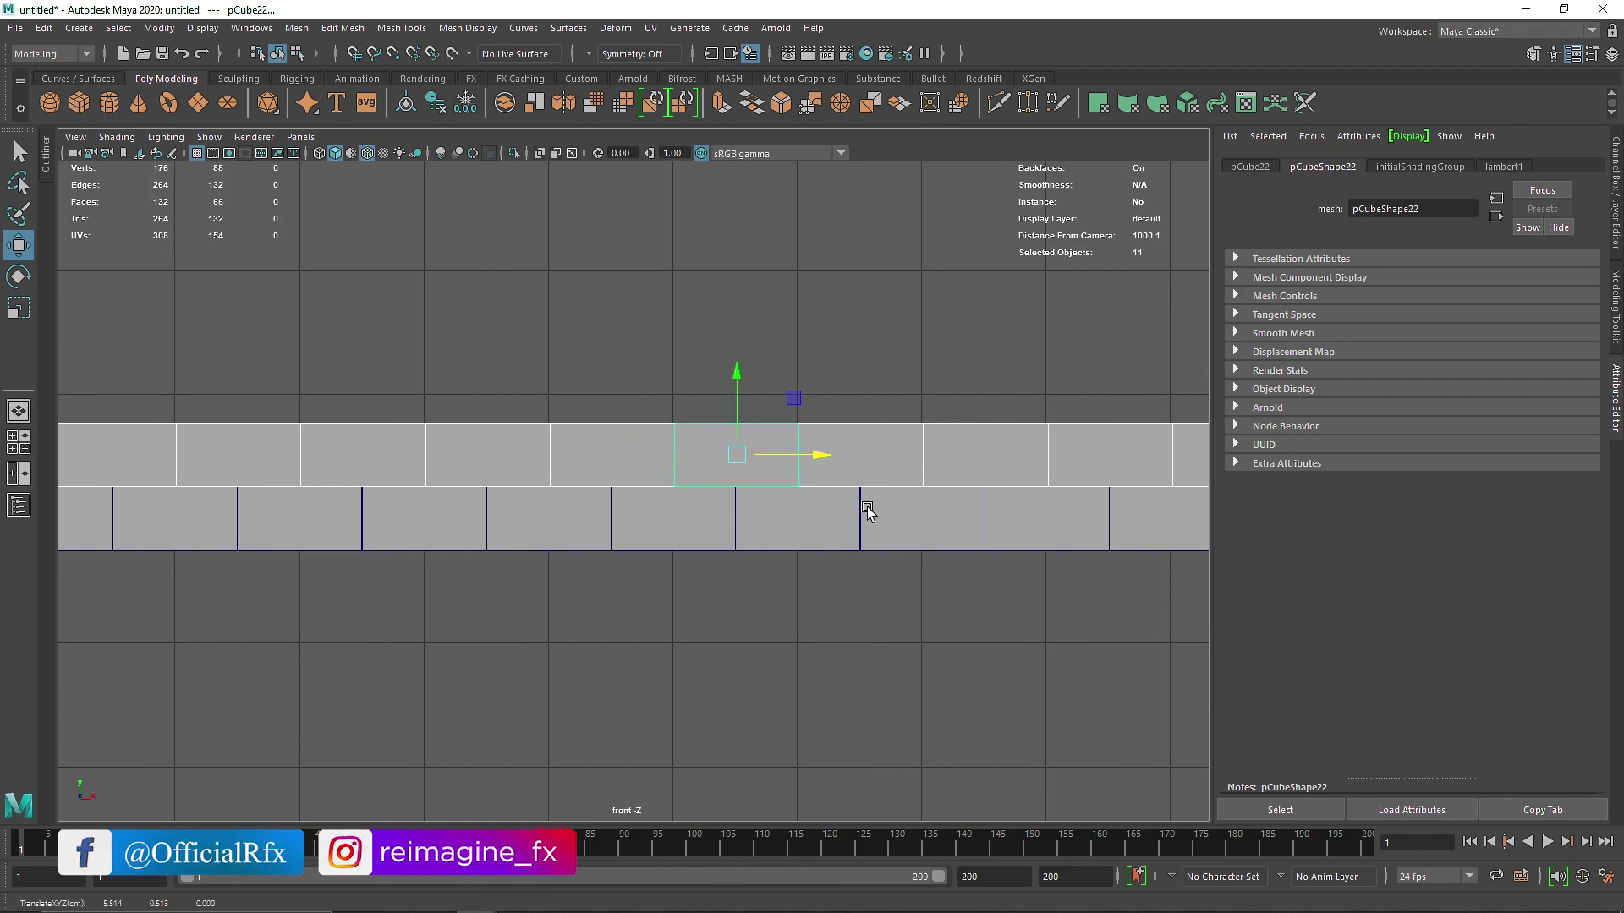
- Shorten overhanging end brick pCube12 by moving its right-edge vertices left
{"action": "scroll", "coordinate": [867, 508], "scroll_direction": "down", "scroll_amount": 6}
{"action": "middle_click_drag", "start_coordinate": [897, 526], "coordinate": [810, 525], "text": "alt"}
{"action": "scroll", "coordinate": [913, 516], "scroll_direction": "up", "scroll_amount": 4}
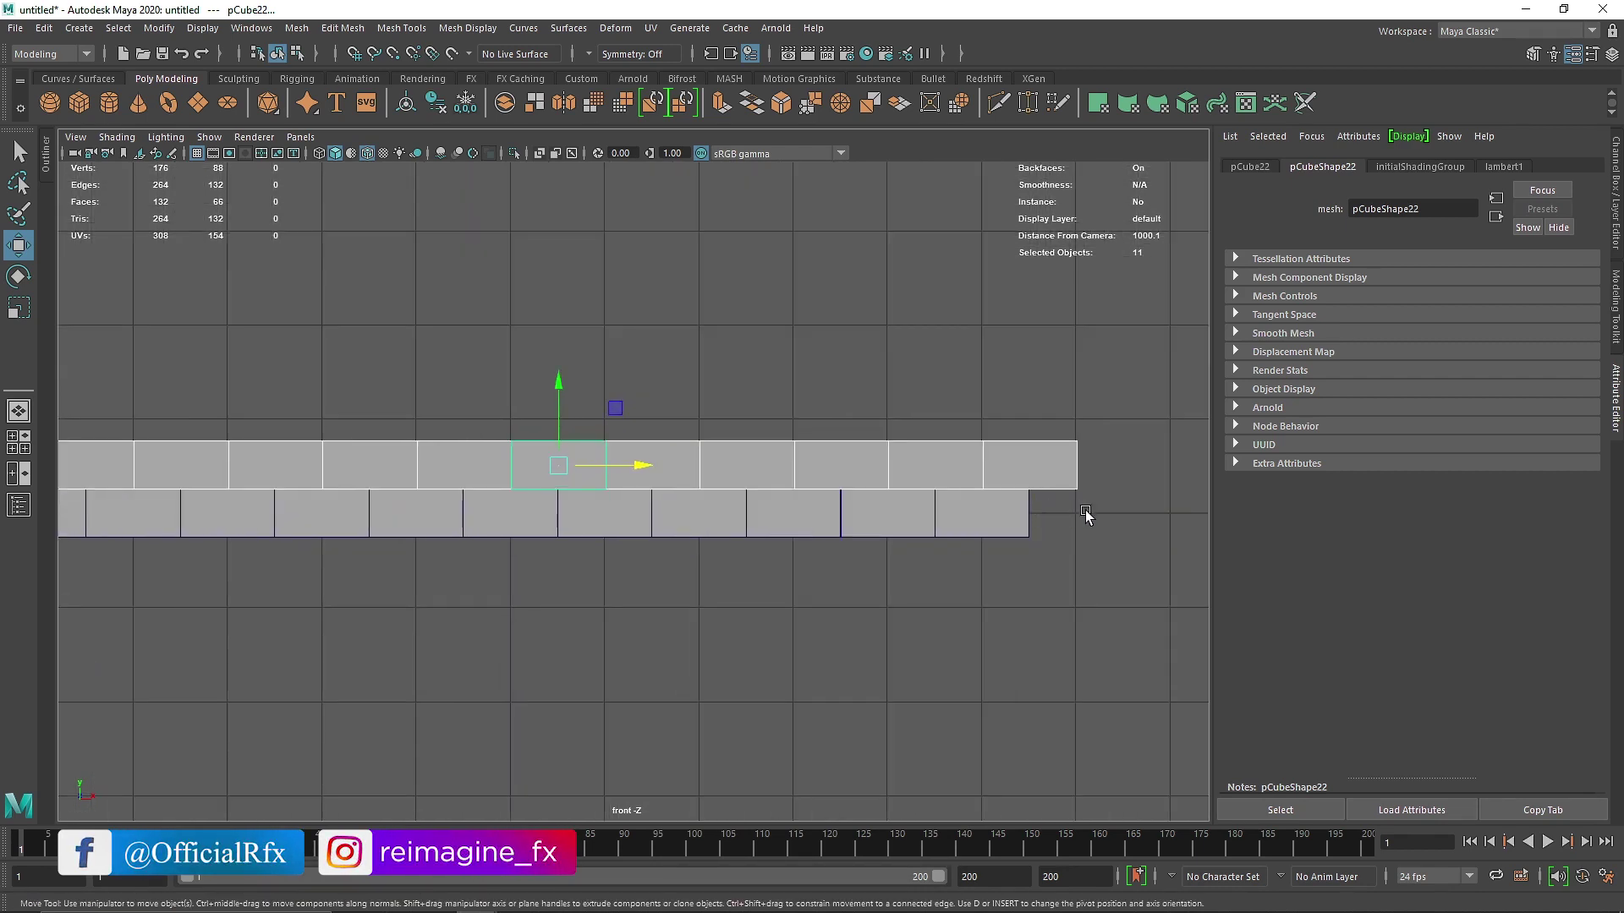
{"action": "middle_click_drag", "start_coordinate": [1086, 515], "coordinate": [551, 482], "text": "alt"}
{"action": "scroll", "coordinate": [525, 464], "scroll_direction": "up", "scroll_amount": 4}
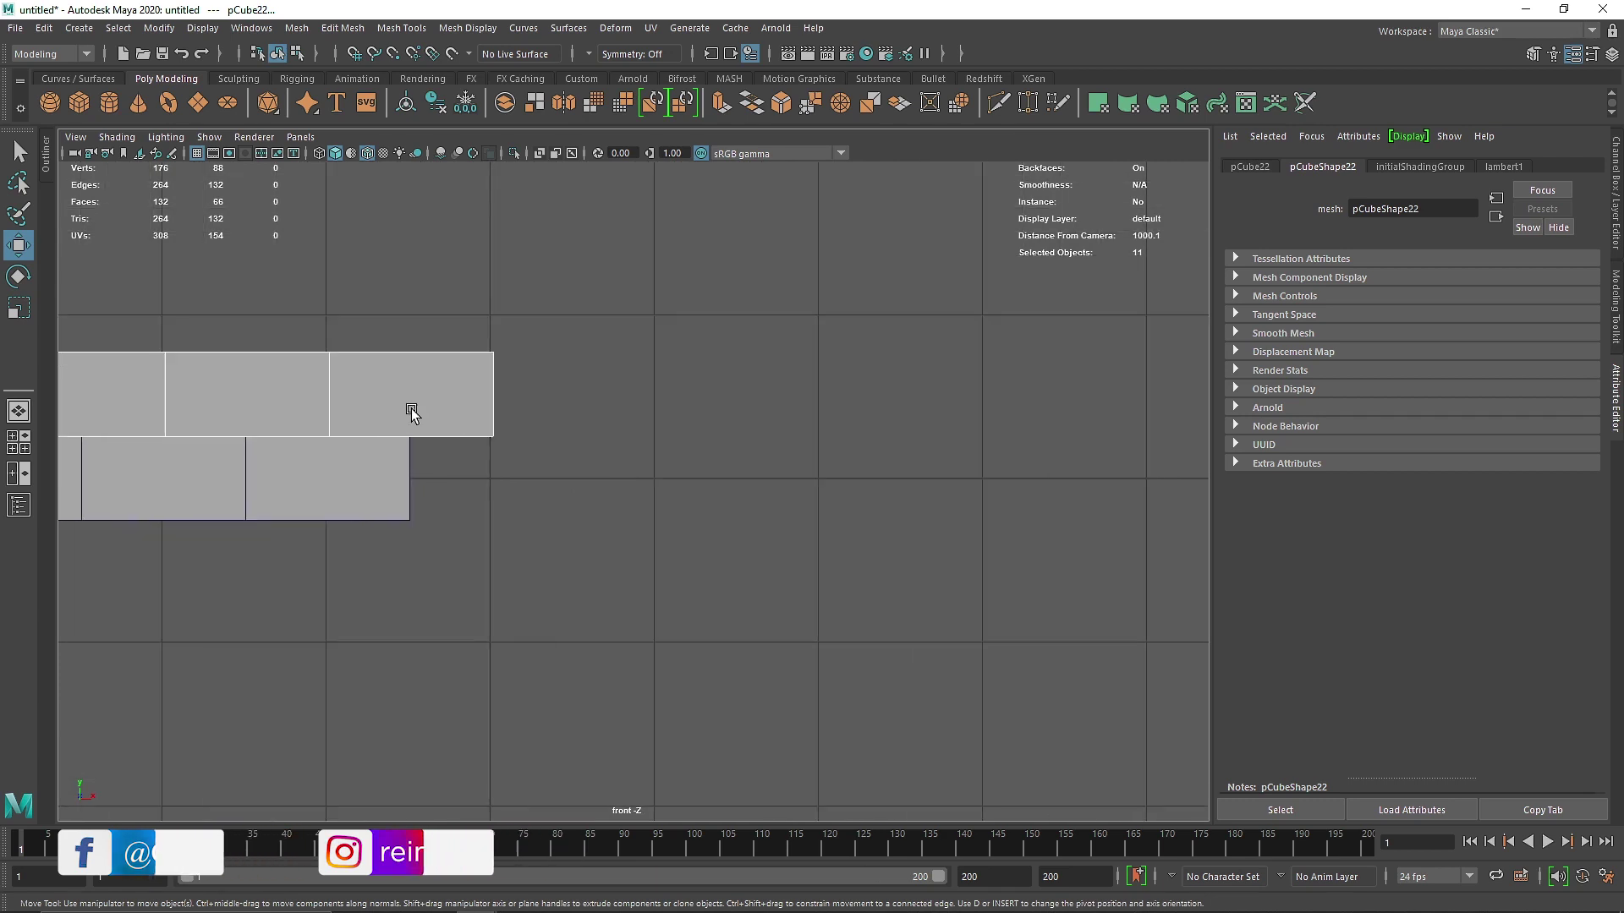
{"action": "scroll", "coordinate": [616, 471], "scroll_direction": "up", "scroll_amount": 6}
{"action": "left_click", "coordinate": [833, 315]}
{"action": "right_click_drag", "start_coordinate": [897, 314], "coordinate": [769, 283]}
{"action": "left_click_drag", "start_coordinate": [804, 223], "coordinate": [1037, 618]}
{"action": "left_click_drag", "start_coordinate": [1006, 438], "coordinate": [737, 457]}
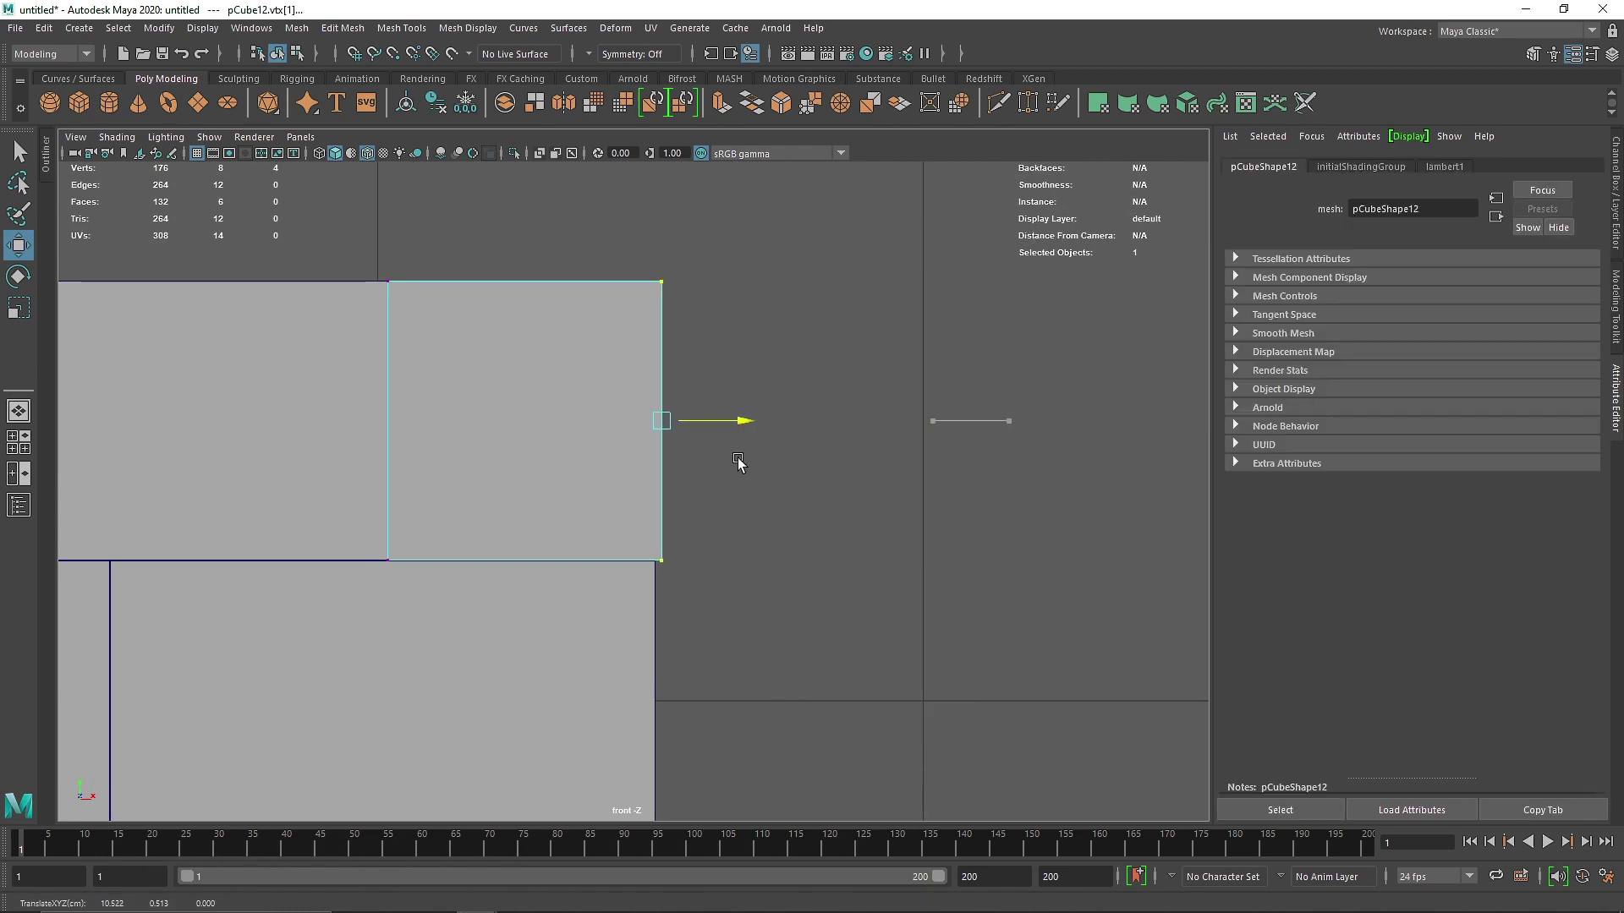
- Slide the upper row's end brick pCube23 left into the empty slot
{"action": "scroll", "coordinate": [659, 548], "scroll_direction": "up", "scroll_amount": 2}
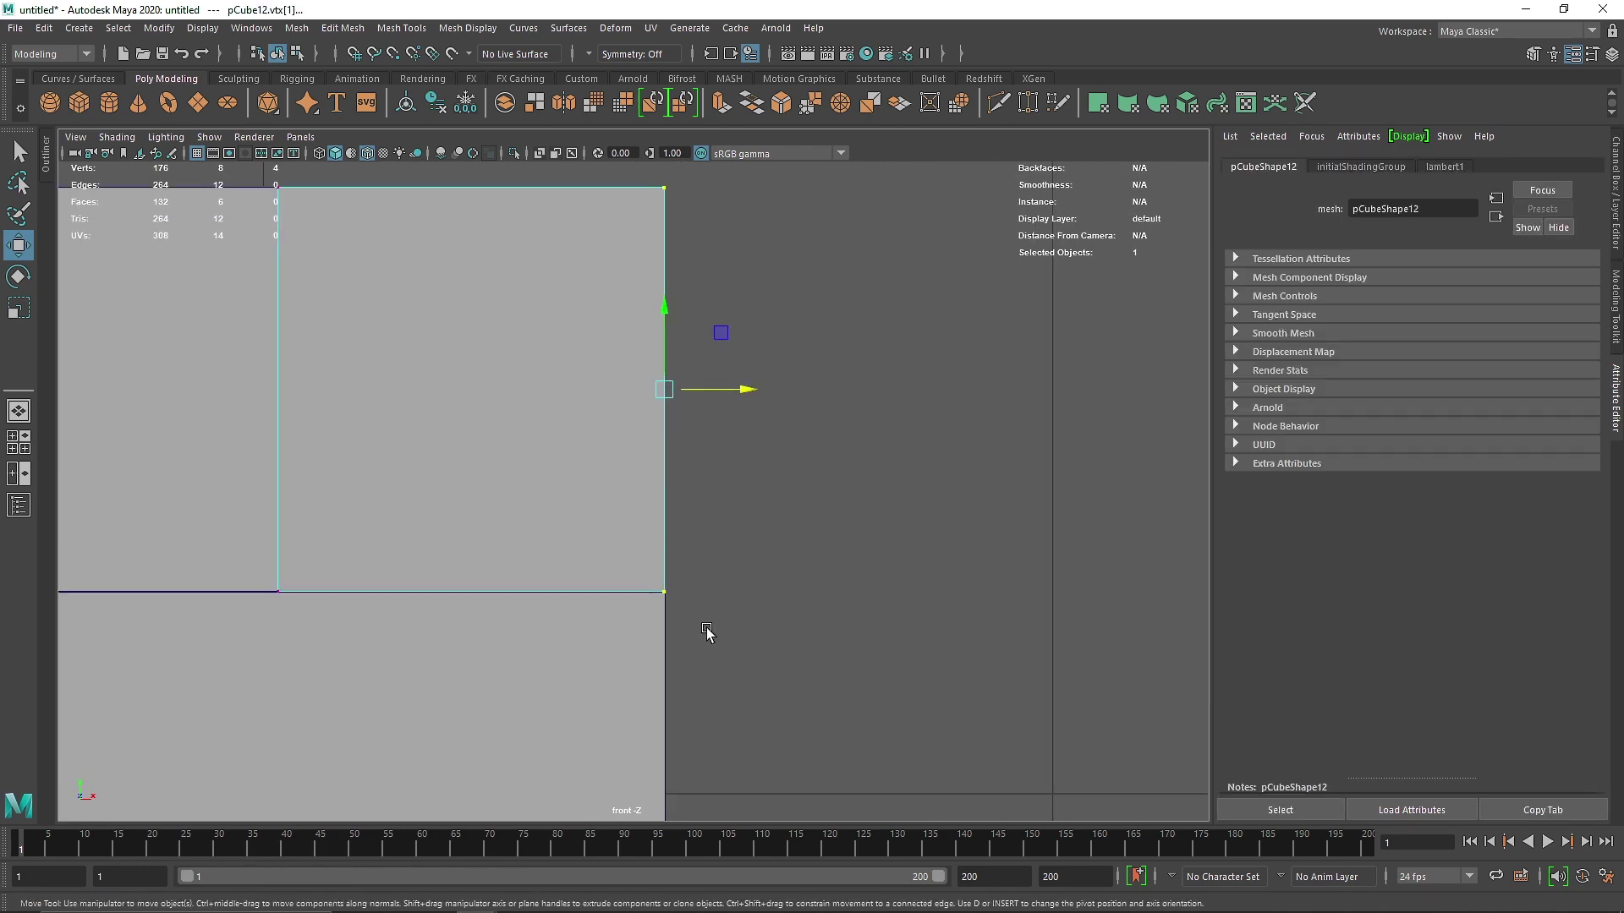
{"action": "left_click", "coordinate": [778, 278]}
{"action": "right_click_drag", "start_coordinate": [815, 436], "coordinate": [447, 470], "text": "alt"}
{"action": "middle_click_drag", "start_coordinate": [447, 470], "coordinate": [1047, 429], "text": "alt"}
{"action": "right_click_drag", "start_coordinate": [706, 471], "coordinate": [976, 457], "text": "alt"}
{"action": "middle_click_drag", "start_coordinate": [976, 455], "coordinate": [703, 460], "text": "alt"}
{"action": "scroll", "coordinate": [677, 458], "scroll_direction": "up", "scroll_amount": 5}
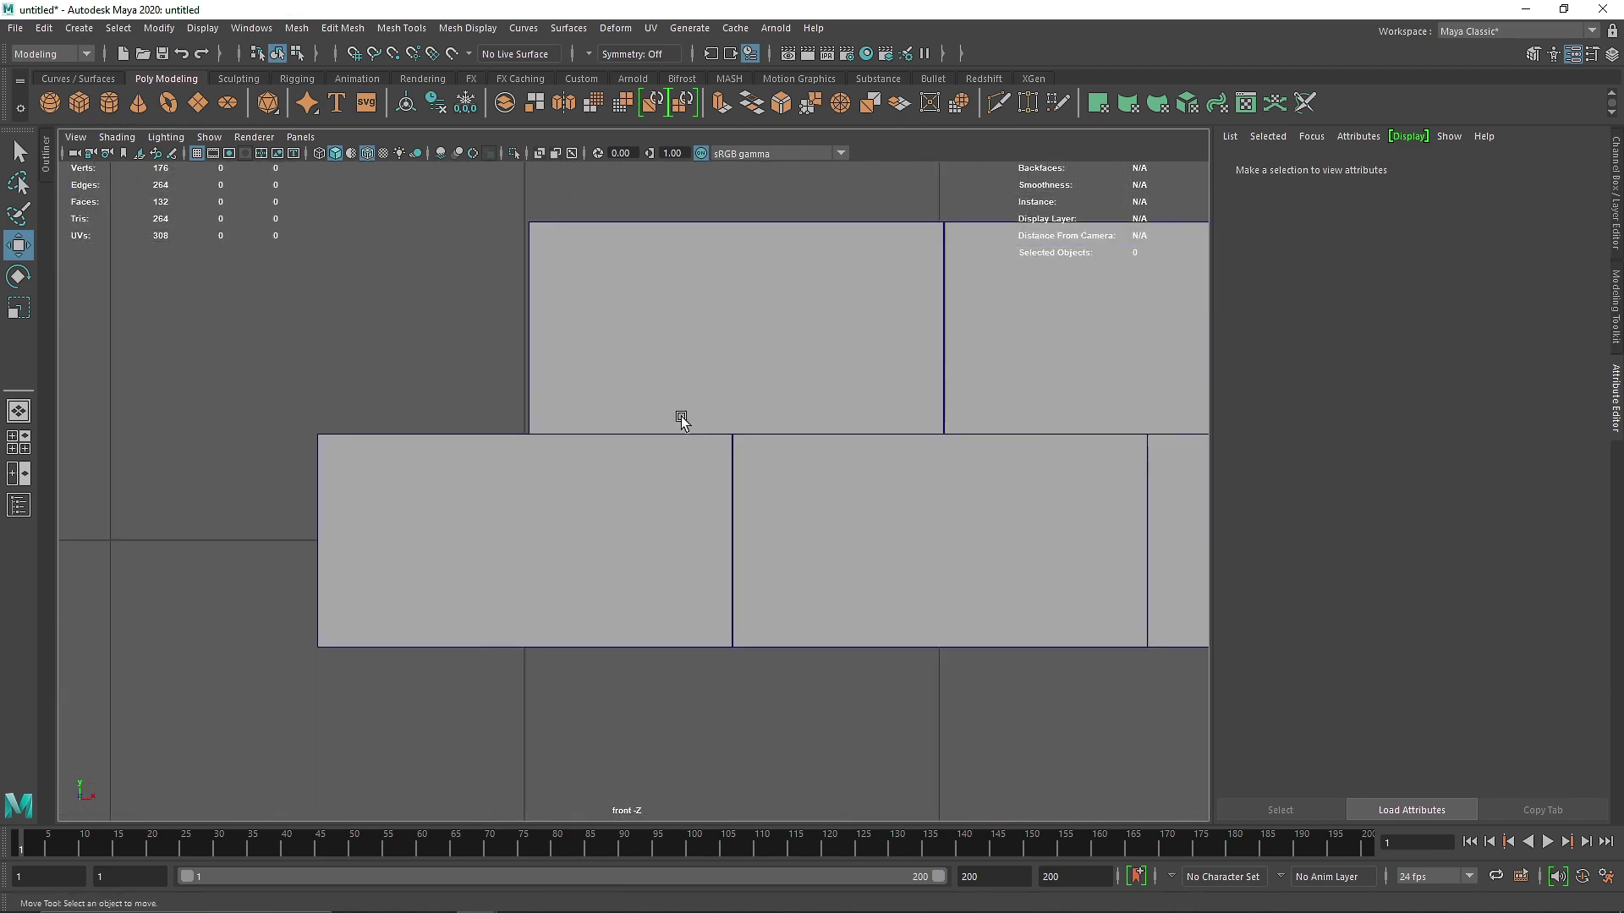
{"action": "left_click", "coordinate": [773, 421]}
{"action": "left_click_drag", "start_coordinate": [957, 398], "coordinate": [551, 430]}
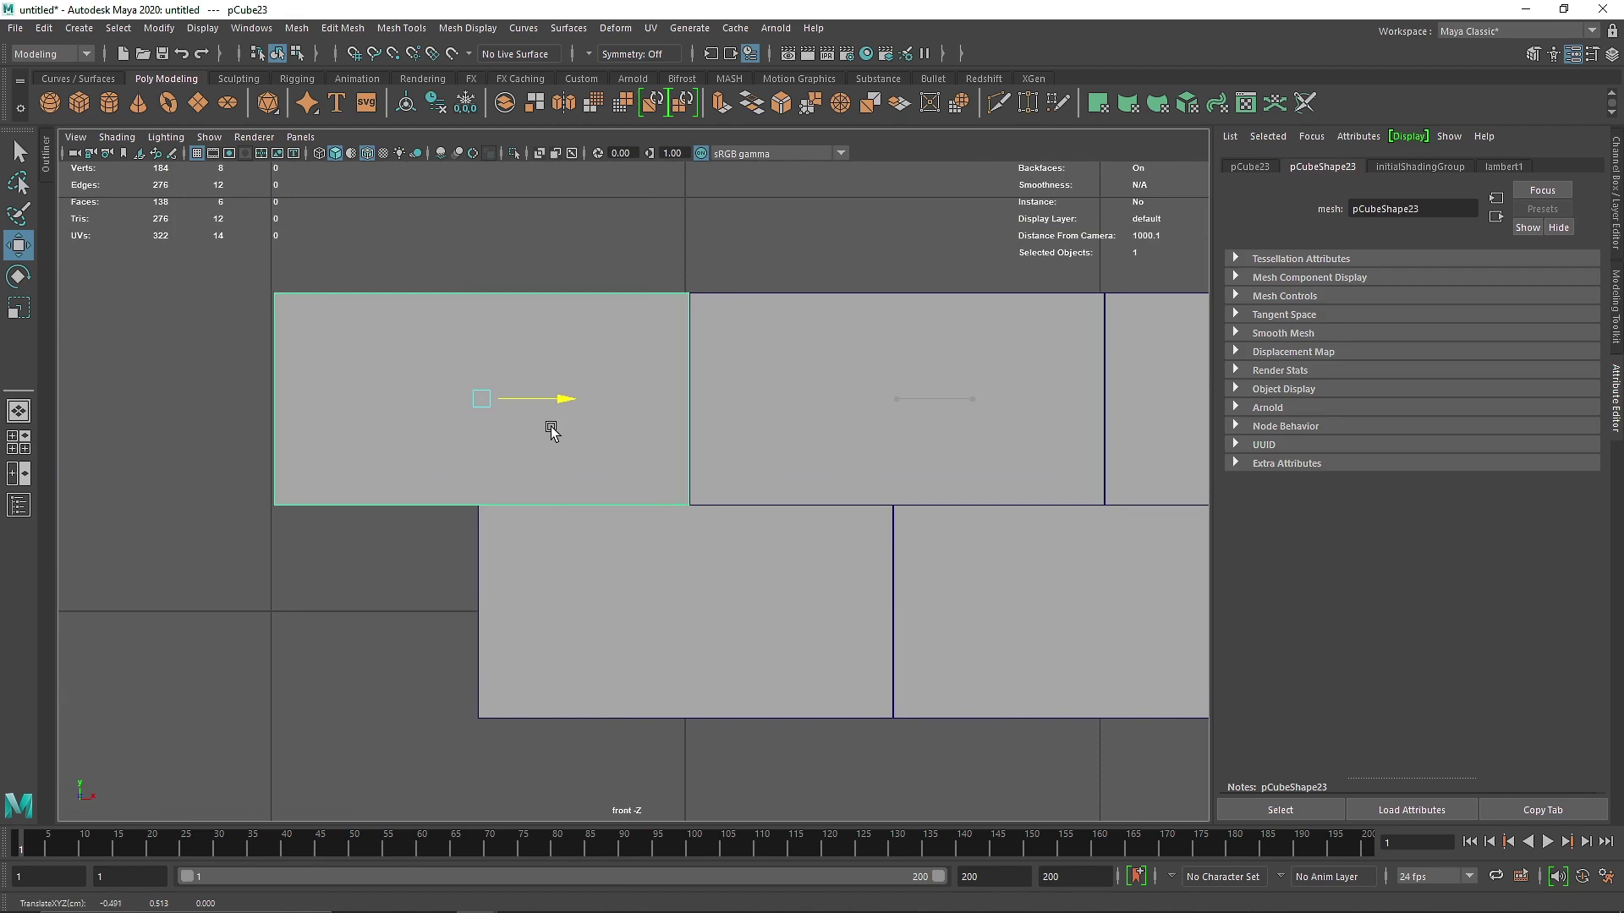
- Trim pCube23 flush by pulling its left-edge vertices right, then return to object mode
{"action": "scroll", "coordinate": [546, 426], "scroll_direction": "up", "scroll_amount": 2}
{"action": "right_click_drag", "start_coordinate": [278, 294], "coordinate": [173, 283]}
{"action": "left_click_drag", "start_coordinate": [122, 199], "coordinate": [217, 566]}
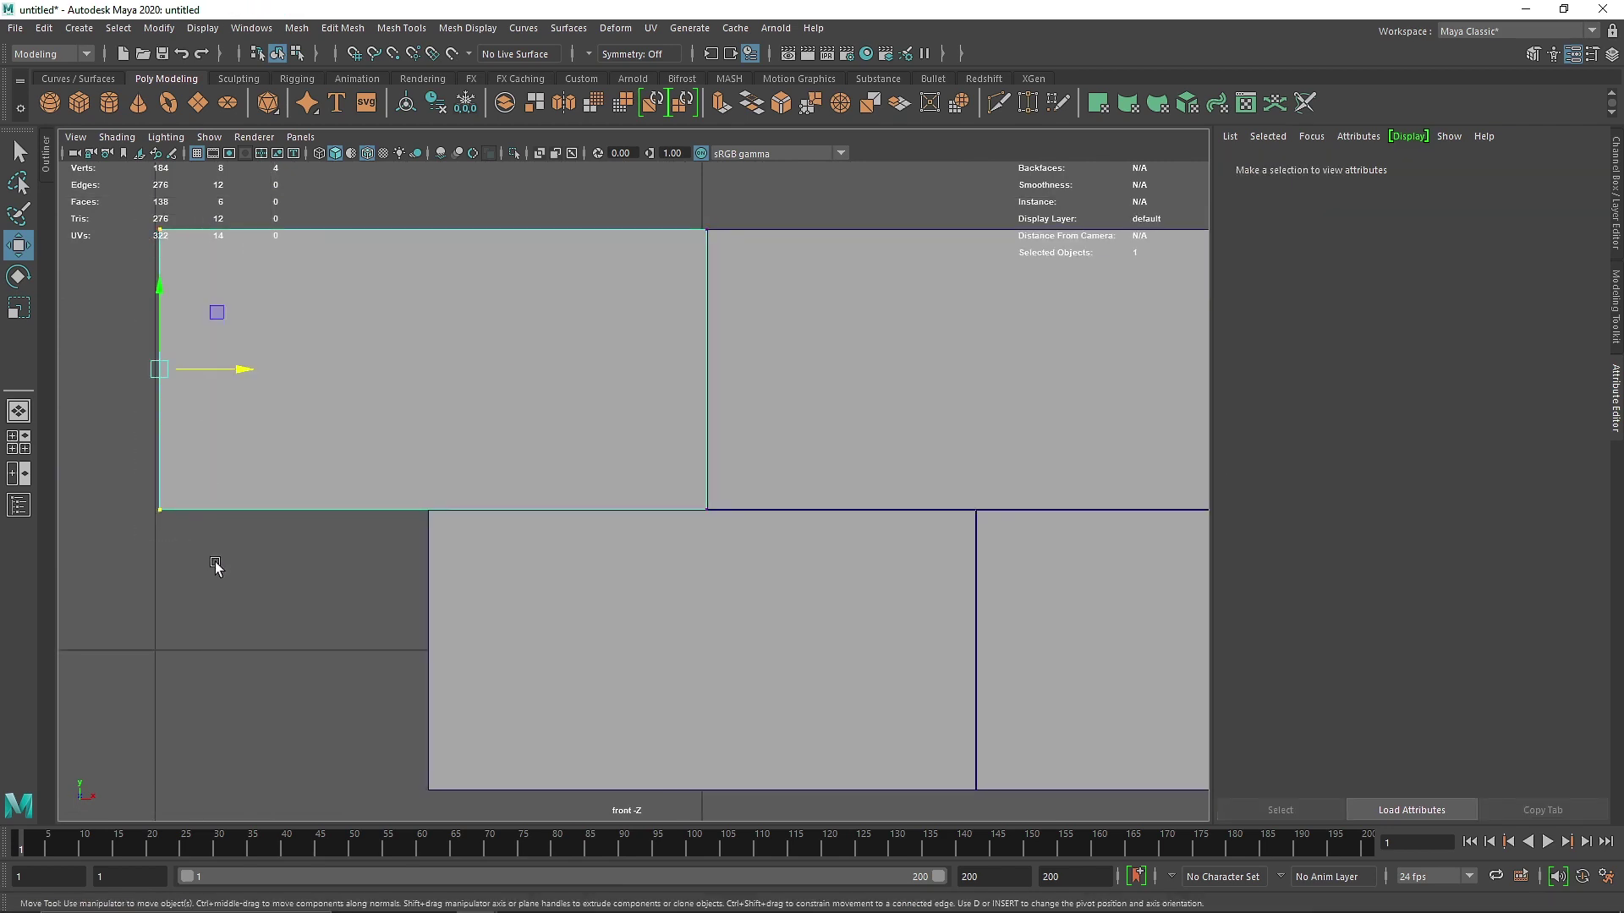
{"action": "left_click_drag", "start_coordinate": [254, 374], "coordinate": [508, 412]}
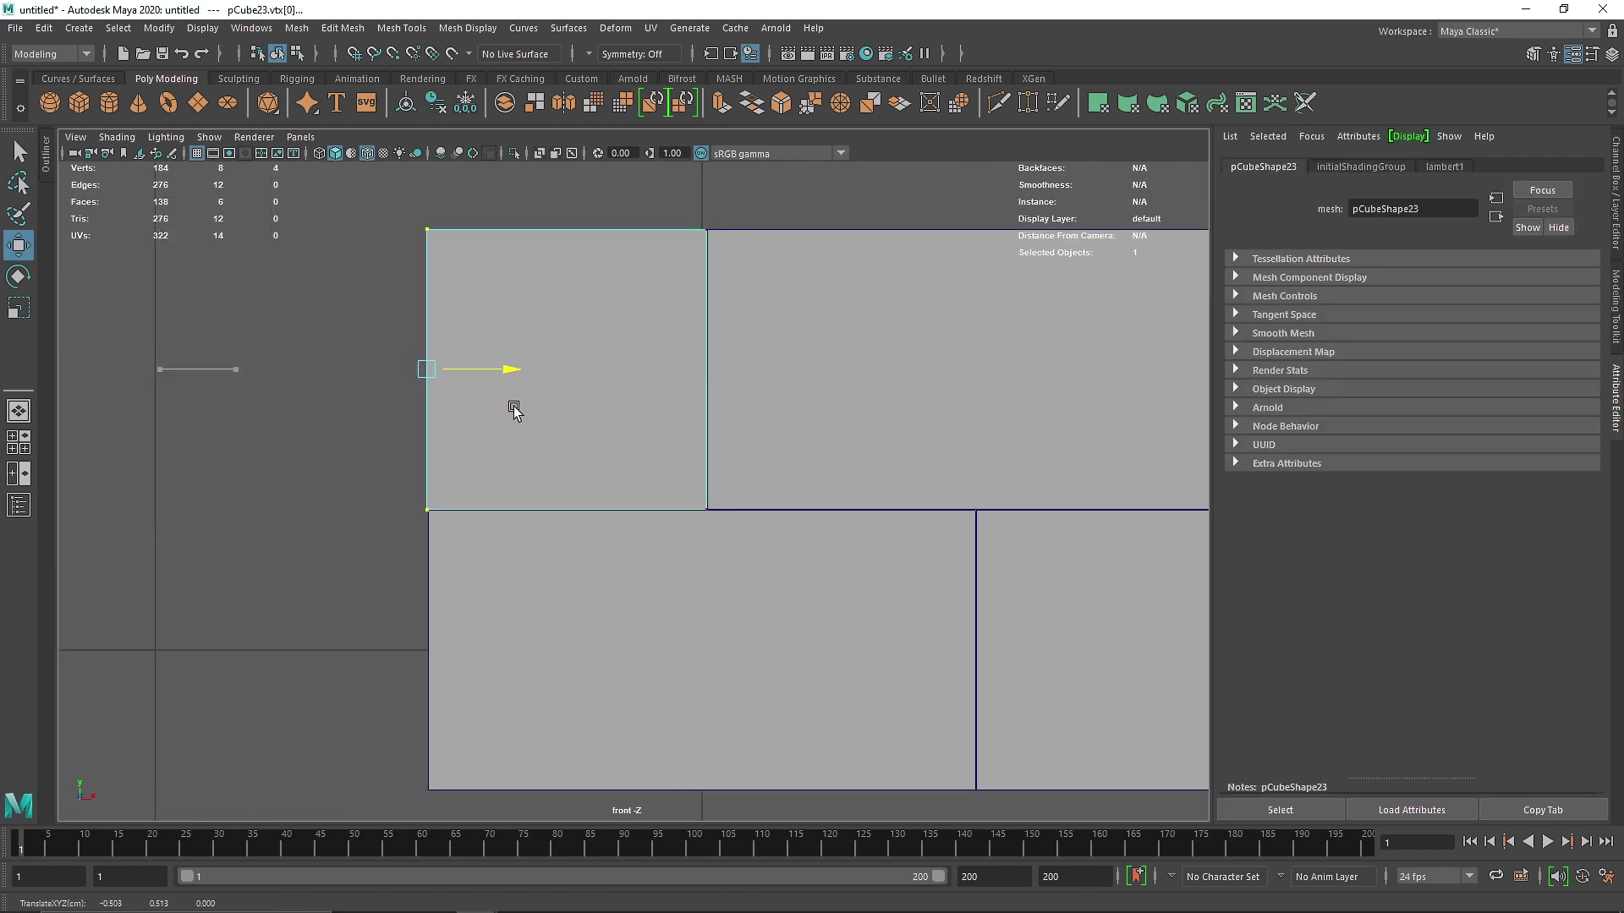
{"action": "right_click_drag", "start_coordinate": [521, 395], "coordinate": [578, 343]}
{"action": "left_click", "coordinate": [350, 333]}
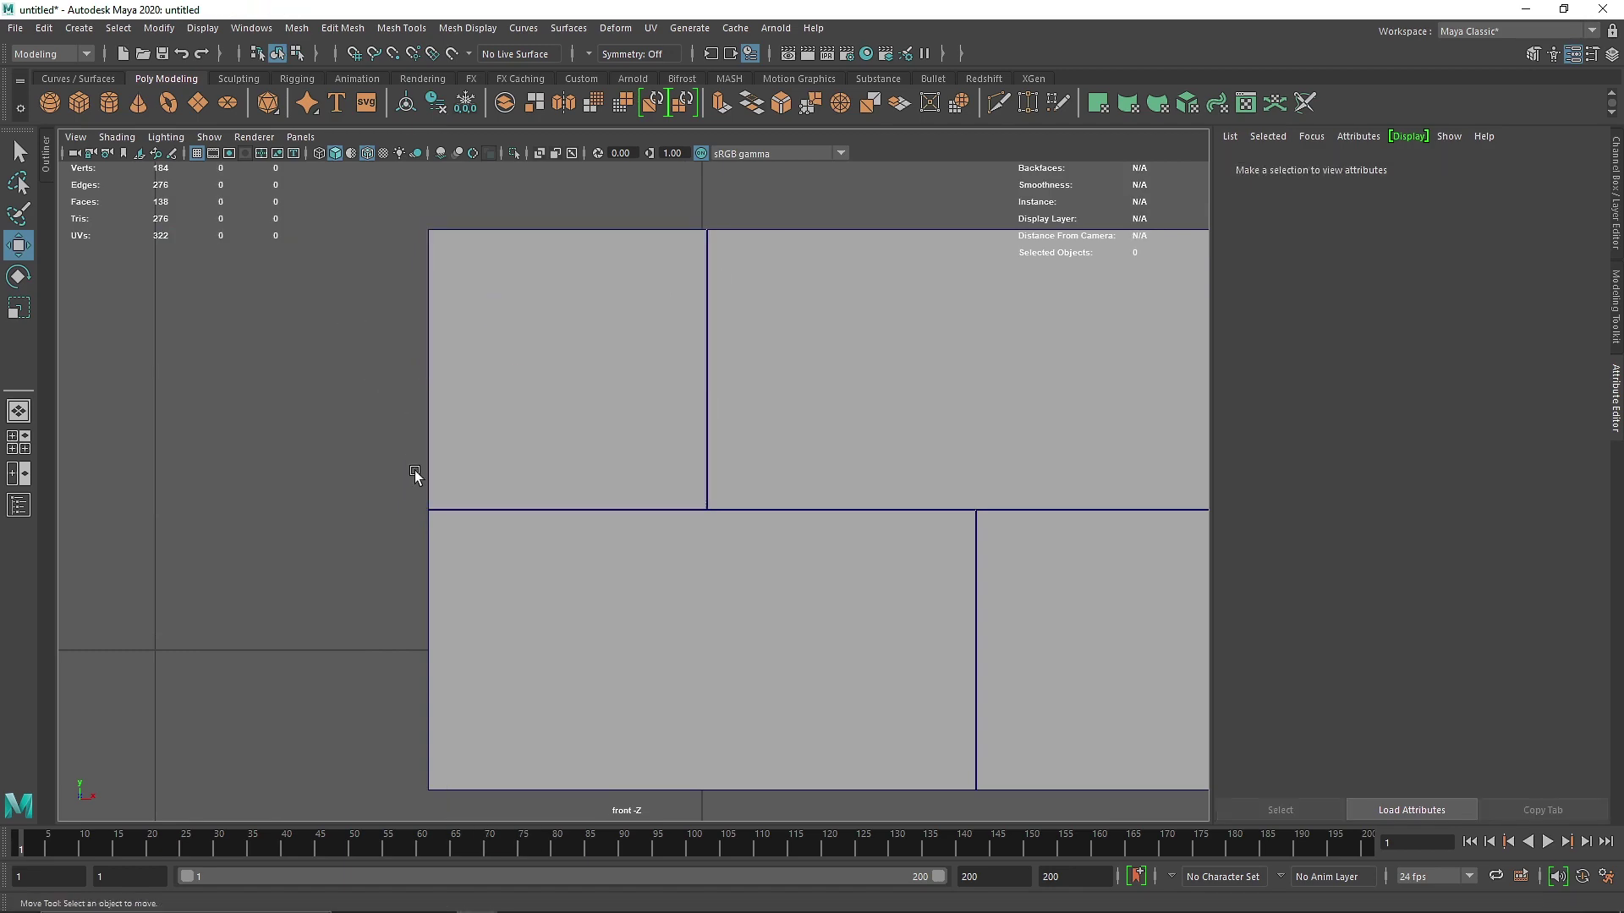
- Select all 23 bricks of both rows in the perspective view
{"action": "scroll", "coordinate": [416, 472], "scroll_direction": "down", "scroll_amount": 10}
{"action": "middle_click_drag", "start_coordinate": [916, 559], "coordinate": [540, 546], "text": "alt"}
{"action": "key", "text": "space"}
{"action": "key", "text": "space"}
{"action": "right_click_drag", "start_coordinate": [732, 439], "coordinate": [520, 519], "text": "alt"}
{"action": "left_click_drag", "start_coordinate": [520, 519], "coordinate": [583, 497], "text": "alt"}
{"action": "left_click_drag", "start_coordinate": [579, 423], "coordinate": [1019, 554]}
{"action": "key", "text": "space"}
{"action": "key", "text": "space"}
- Duplicate the two rows upward and repeat with Shift+D to stack a tall wall
{"action": "middle_click_drag", "start_coordinate": [579, 409], "coordinate": [634, 479], "text": "alt"}
{"action": "key", "text": "ctrl+d"}
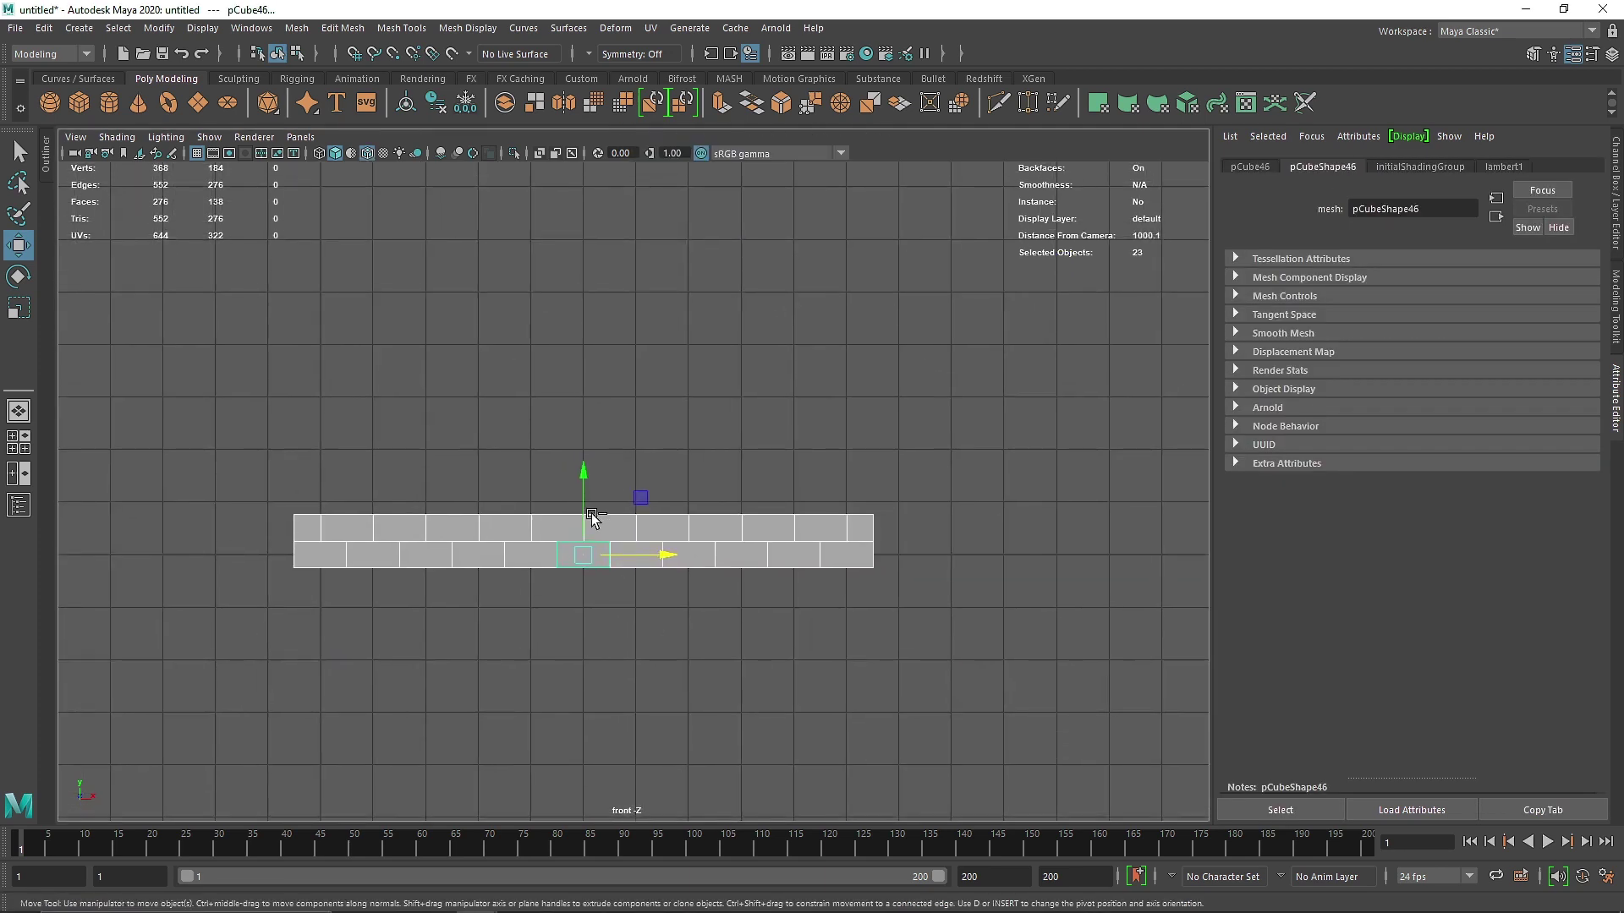
{"action": "scroll", "coordinate": [581, 537], "scroll_direction": "up", "scroll_amount": 8}
{"action": "middle_click_drag", "start_coordinate": [503, 685], "coordinate": [521, 663], "text": "alt"}
{"action": "scroll", "coordinate": [520, 665], "scroll_direction": "up", "scroll_amount": 4}
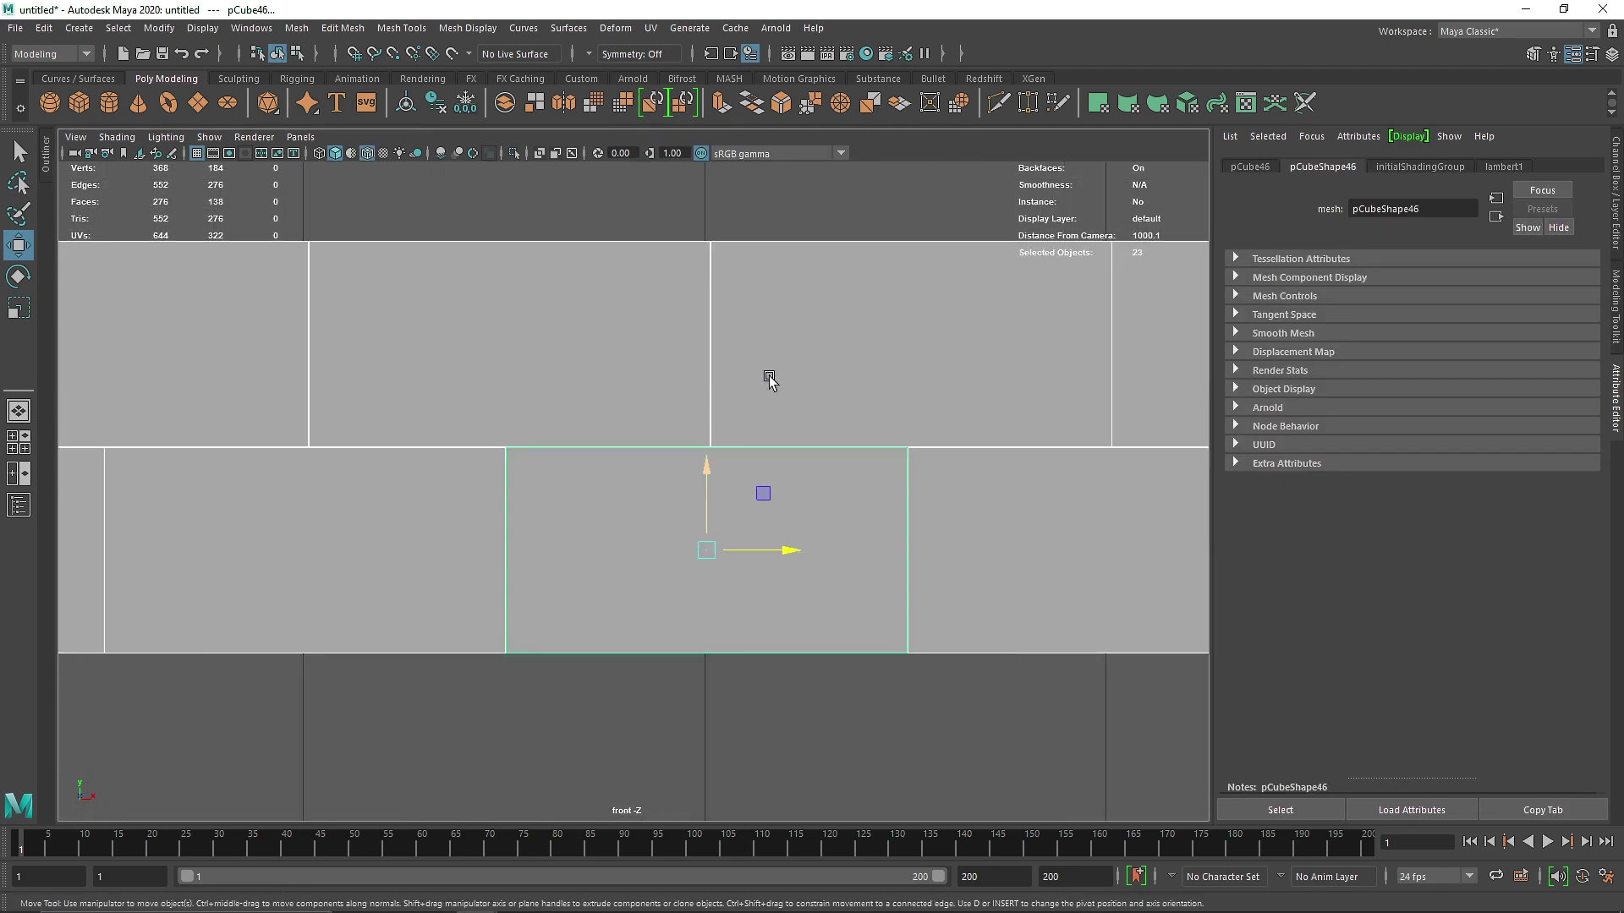
{"action": "left_click_drag", "start_coordinate": [622, 643], "coordinate": [729, 244]}
{"action": "key", "text": "shift+d"}
{"action": "key", "text": "shift+d"}
{"action": "key", "text": "shift+d"}
{"action": "scroll", "coordinate": [812, 384], "scroll_direction": "down", "scroll_amount": 8}
{"action": "key", "text": "shift+d"}
{"action": "key", "text": "shift+d"}
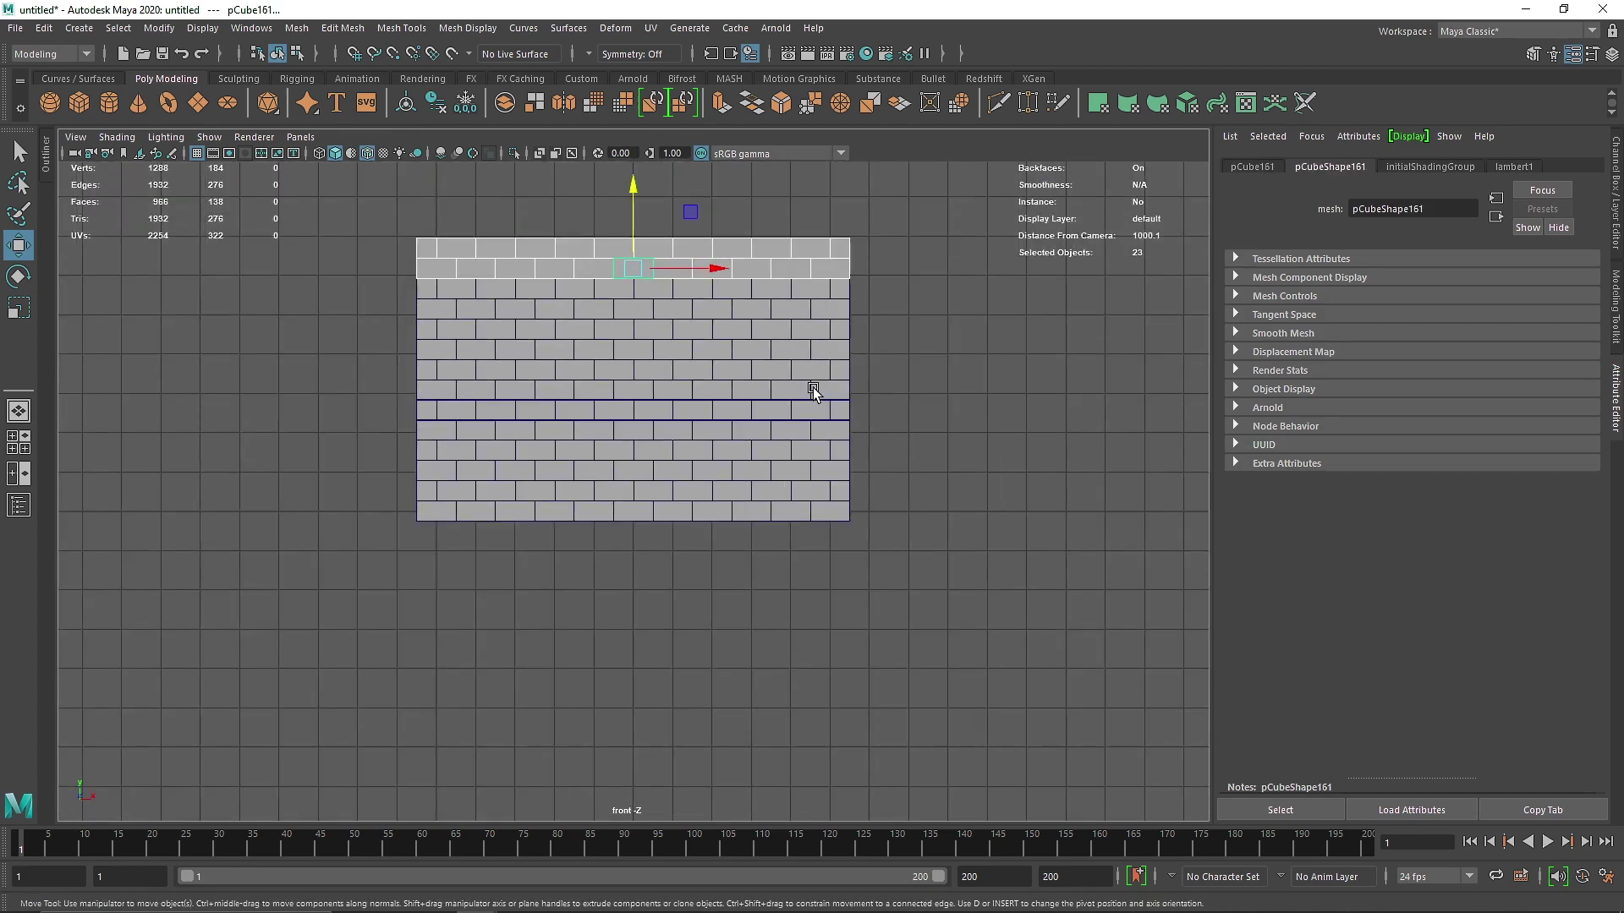
- Select every brick and move the whole wall down onto the grid
{"action": "key", "text": "space"}
{"action": "key", "text": "space"}
{"action": "left_click_drag", "start_coordinate": [862, 391], "coordinate": [848, 431], "text": "alt"}
{"action": "left_click_drag", "start_coordinate": [511, 239], "coordinate": [928, 598]}
{"action": "key", "text": "space"}
{"action": "key", "text": "space"}
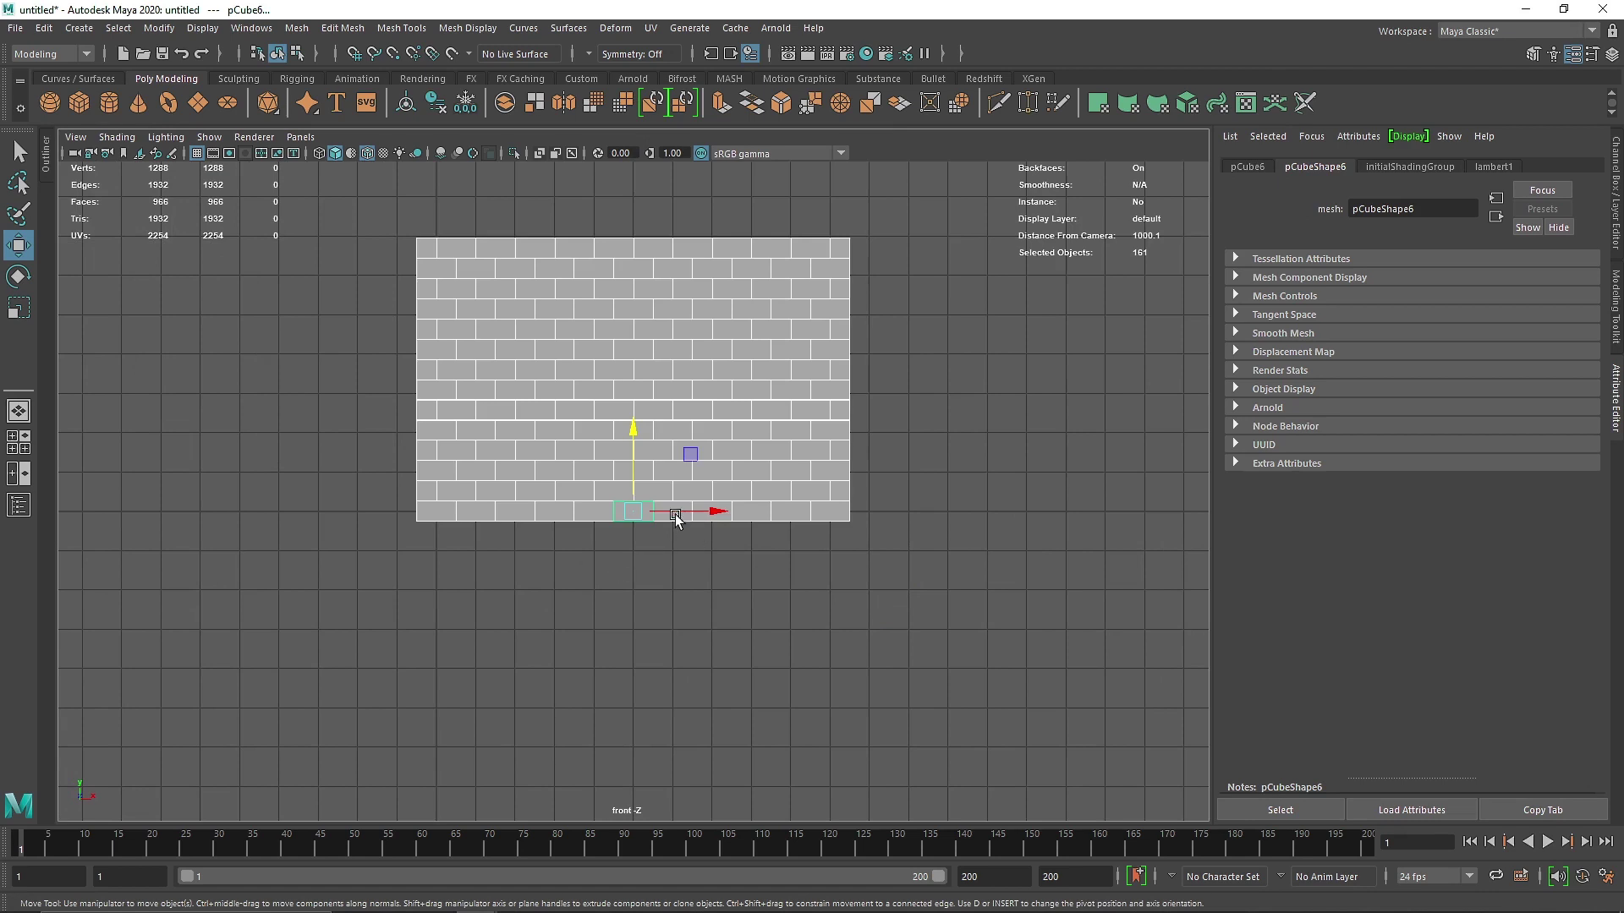
{"action": "left_click_drag", "start_coordinate": [692, 461], "coordinate": [501, 444]}
{"action": "scroll", "coordinate": [436, 530], "scroll_direction": "up", "scroll_amount": 2}
{"action": "middle_click_drag", "start_coordinate": [323, 467], "coordinate": [623, 455], "text": "alt"}
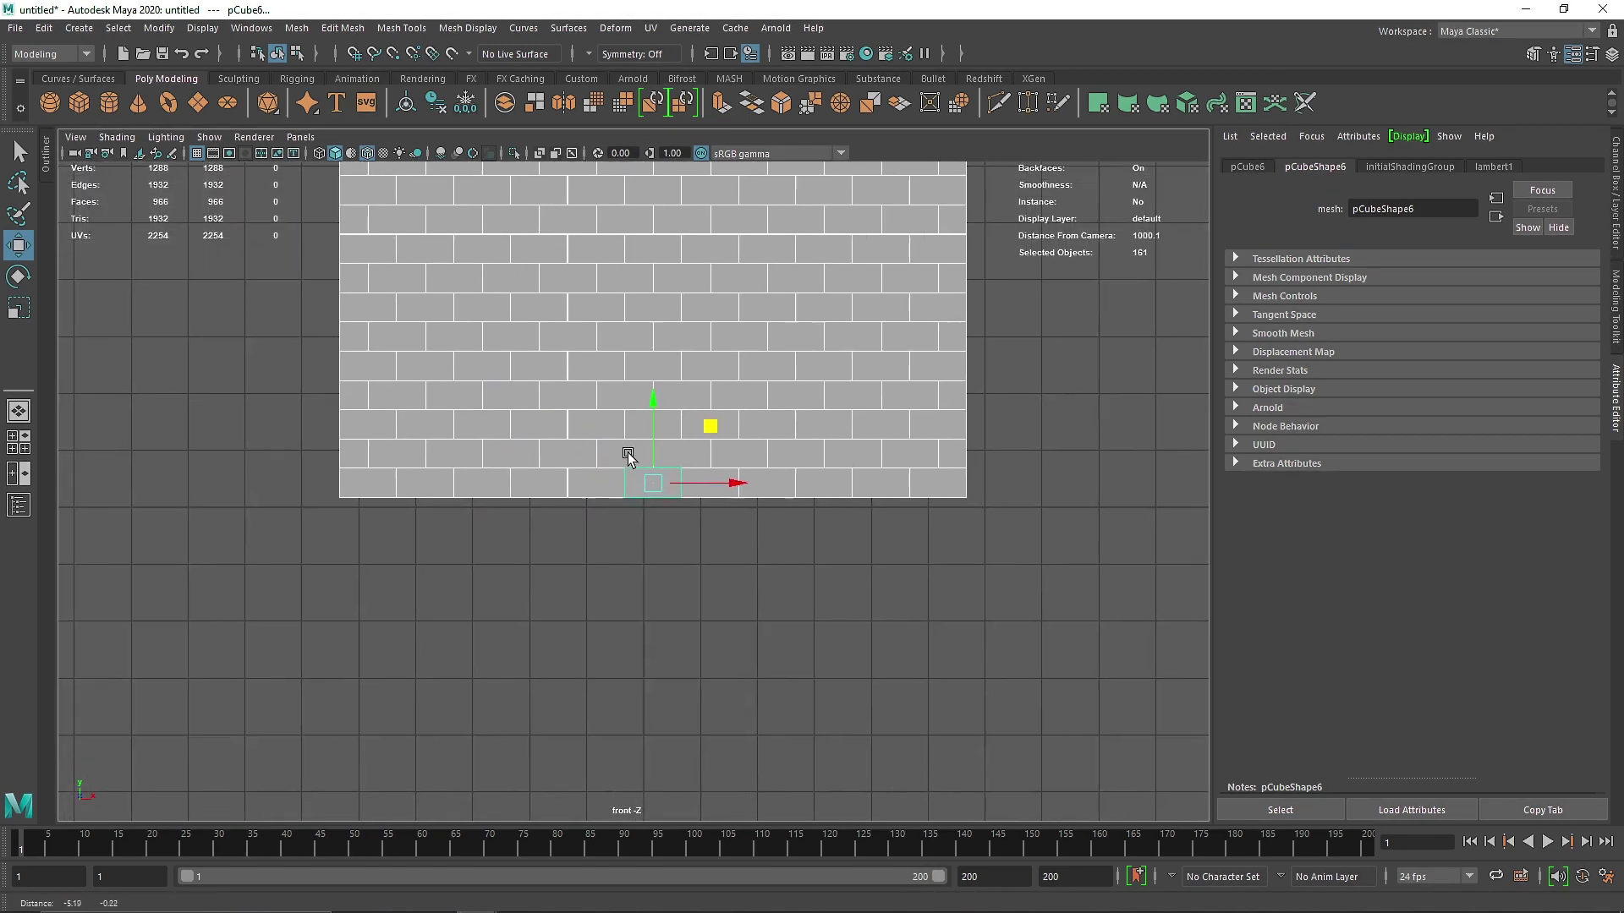
{"action": "scroll", "coordinate": [684, 522], "scroll_direction": "up", "scroll_amount": 3}
{"action": "scroll", "coordinate": [685, 526], "scroll_direction": "up", "scroll_amount": 4}
{"action": "left_click_drag", "start_coordinate": [766, 399], "coordinate": [750, 439]}
- Reselect all wall bricks and orbit the perspective view to see the wall from the side
{"action": "key", "text": "space"}
{"action": "key", "text": "space"}
{"action": "left_click_drag", "start_coordinate": [848, 417], "coordinate": [712, 488], "text": "alt"}
{"action": "scroll", "coordinate": [707, 482], "scroll_direction": "up", "scroll_amount": 5}
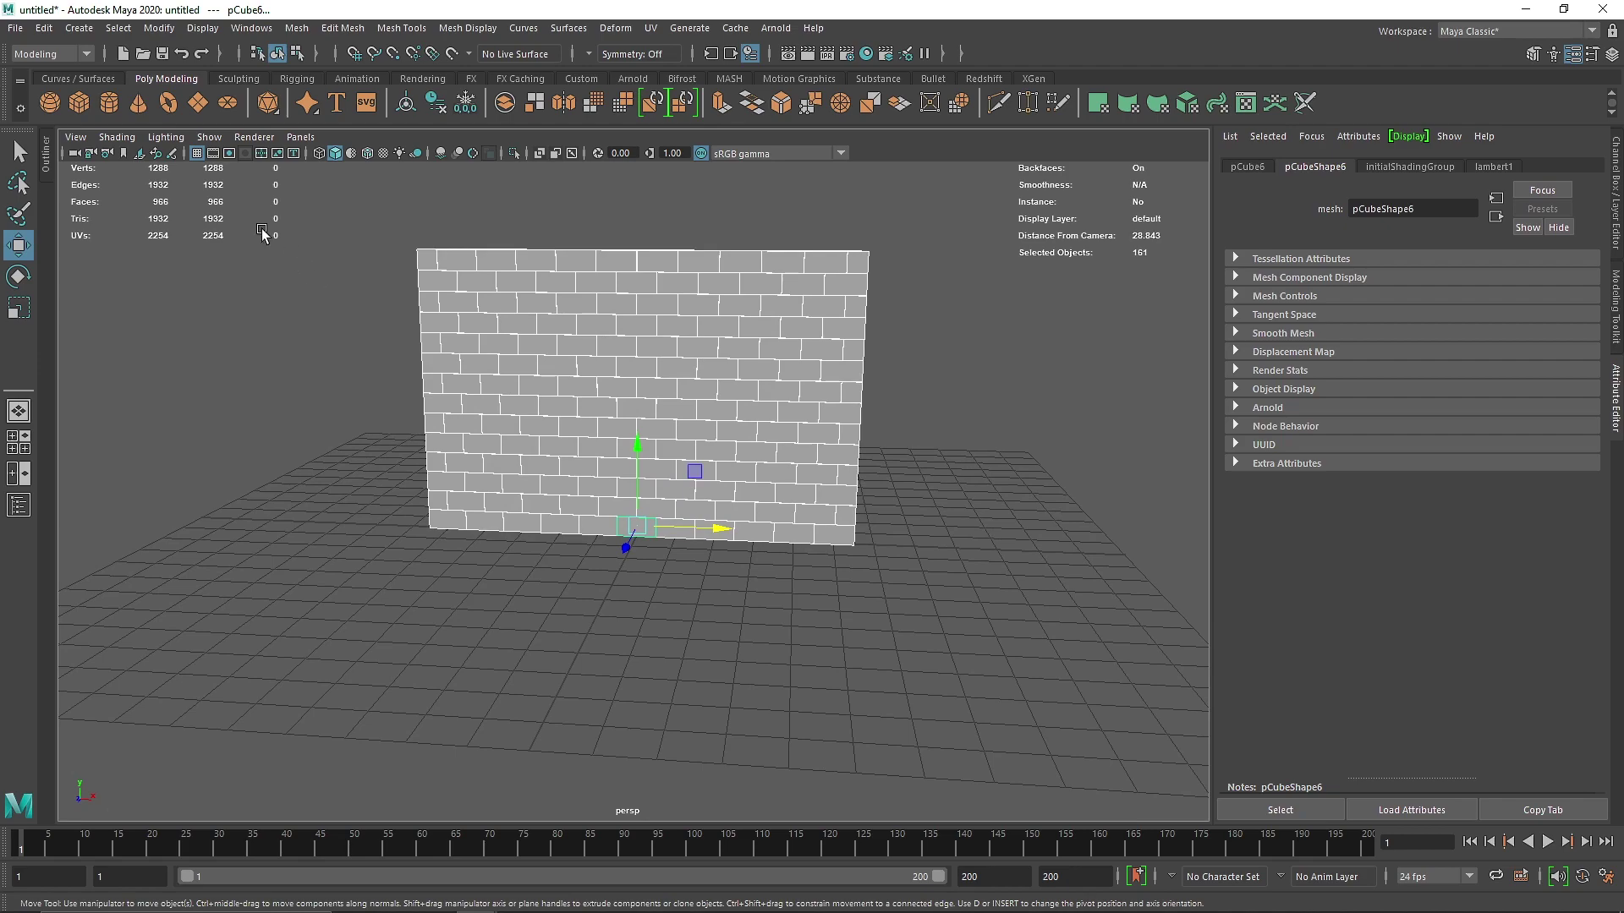
{"action": "left_click", "coordinate": [307, 263]}
{"action": "left_click_drag", "start_coordinate": [338, 215], "coordinate": [963, 648]}
{"action": "scroll", "coordinate": [779, 575], "scroll_direction": "down", "scroll_amount": 2}
{"action": "left_click_drag", "start_coordinate": [777, 575], "coordinate": [744, 542], "text": "alt"}
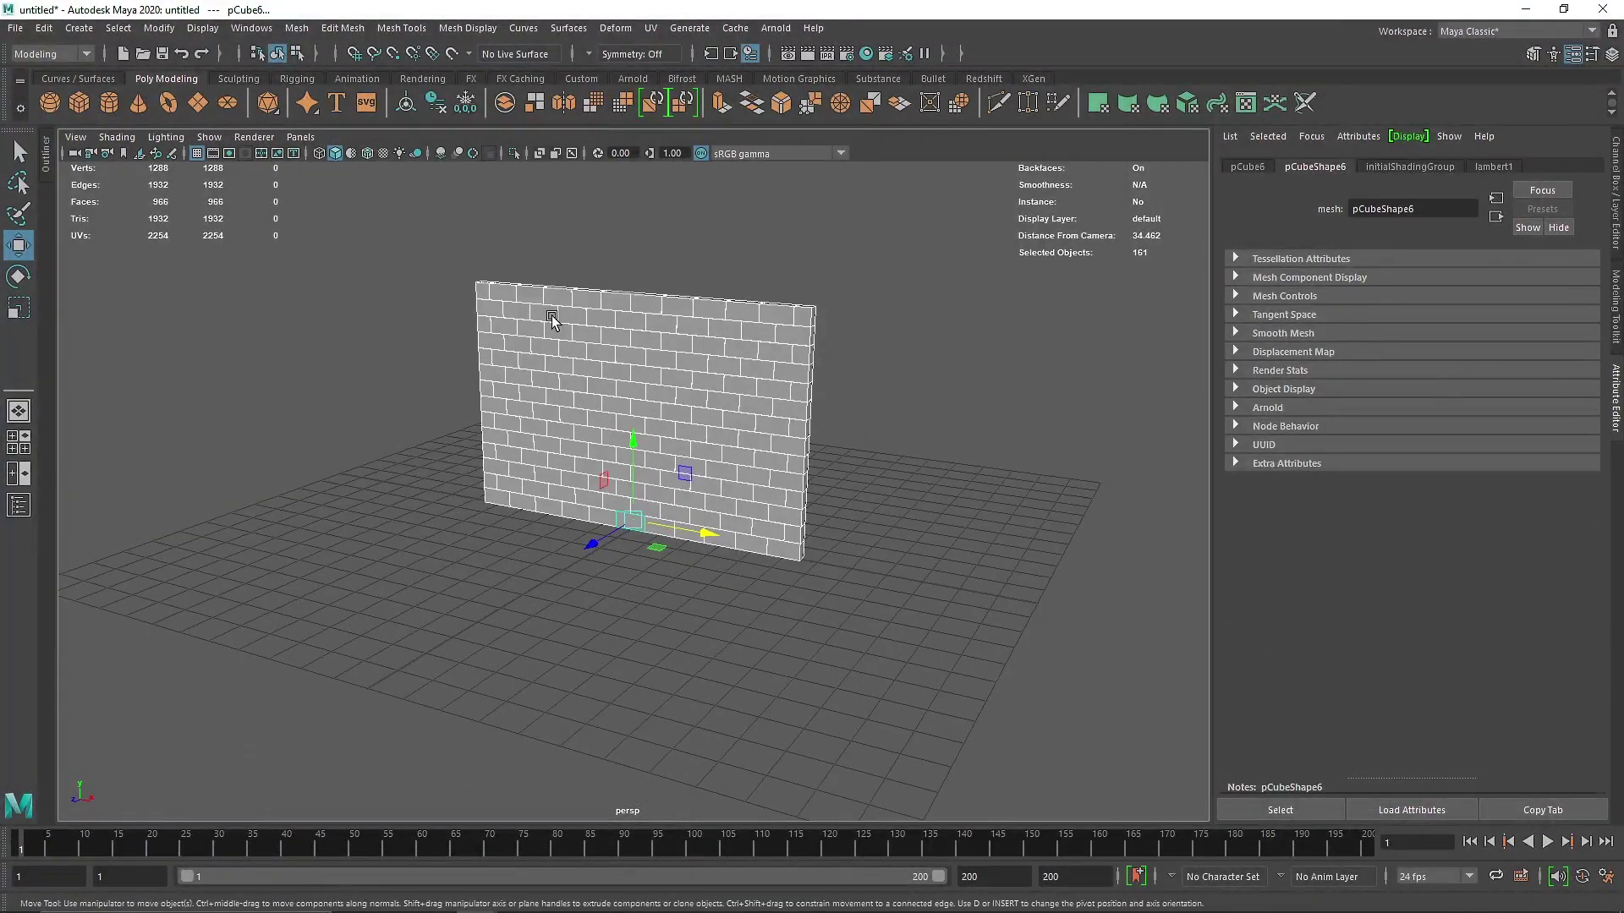
- Switch the menu set to FX to reach the Bullet menu
{"action": "left_click", "coordinate": [50, 53]}
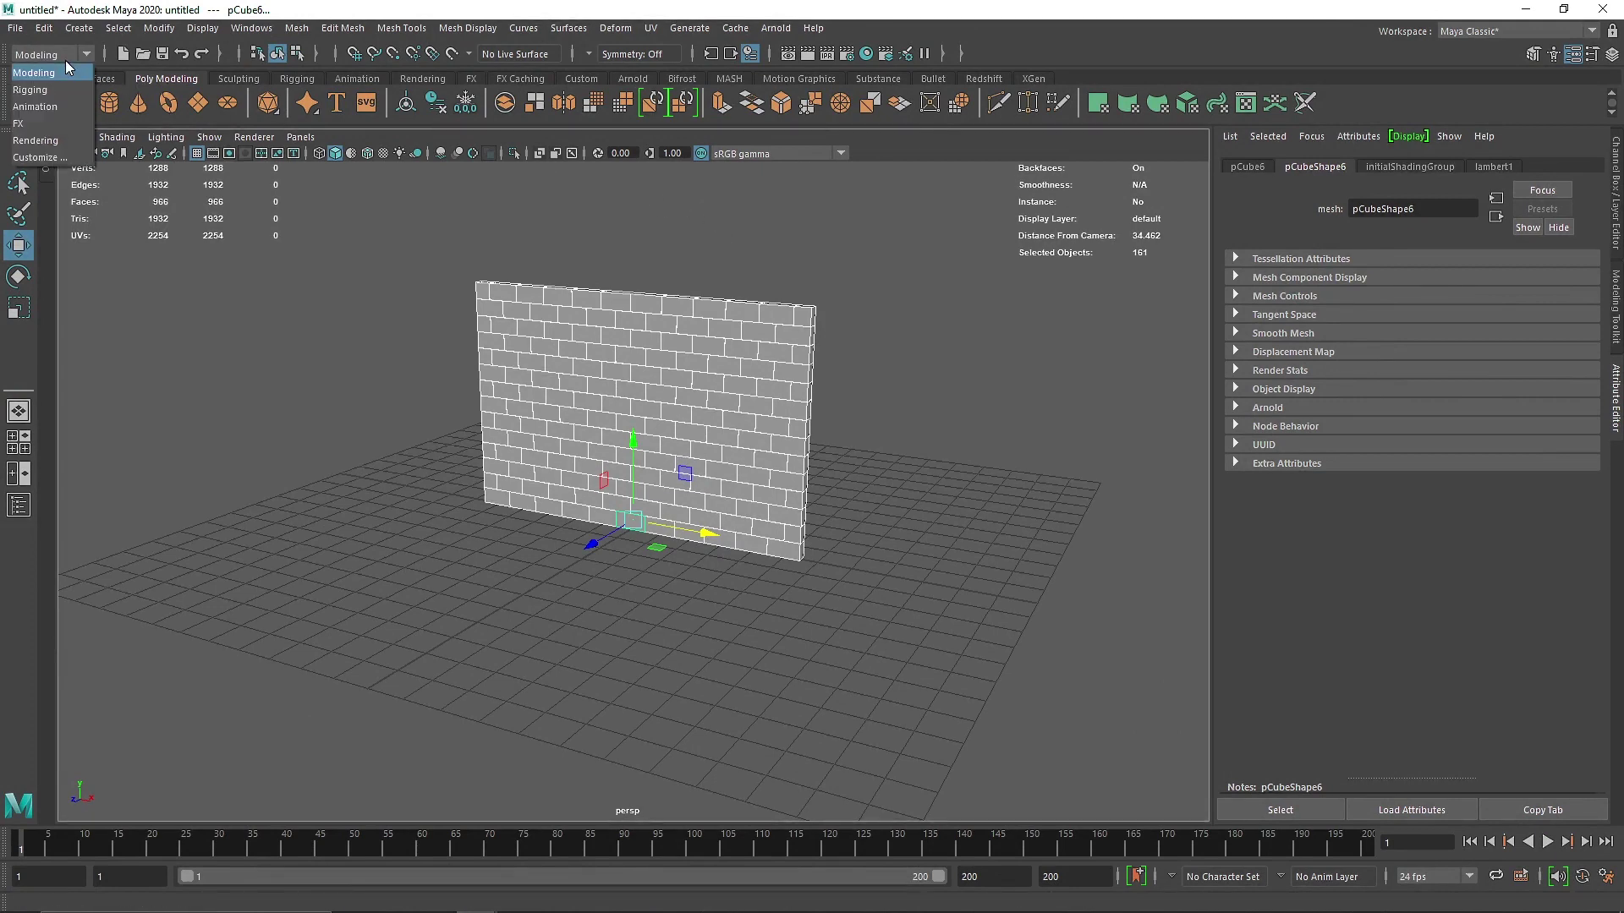
{"action": "left_click", "coordinate": [48, 126]}
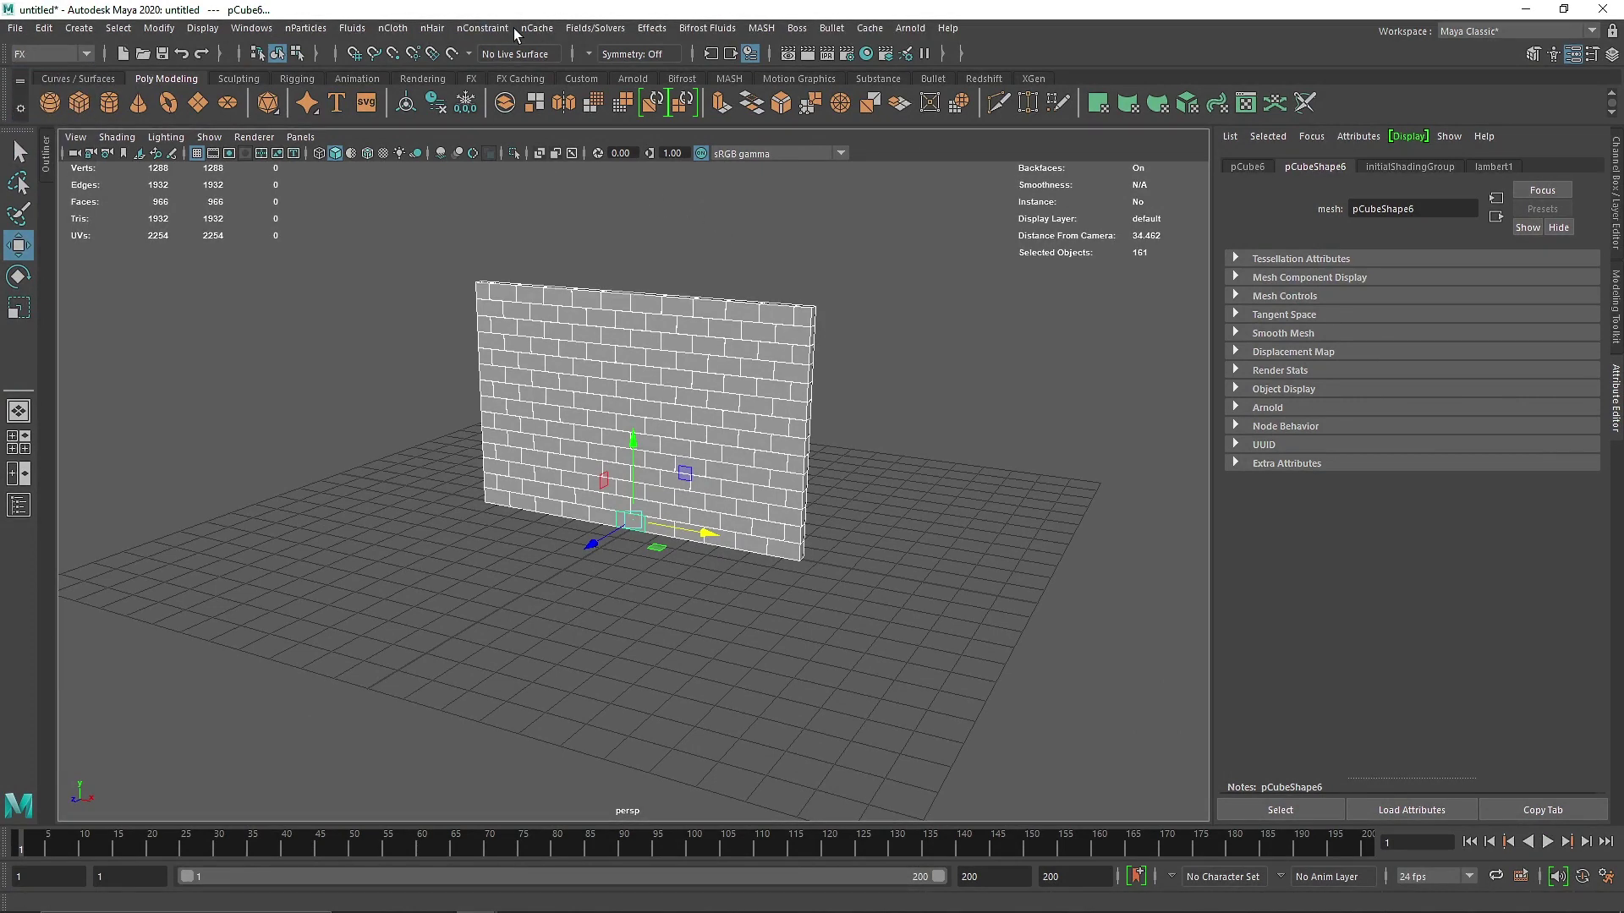
{"action": "left_click", "coordinate": [832, 28]}
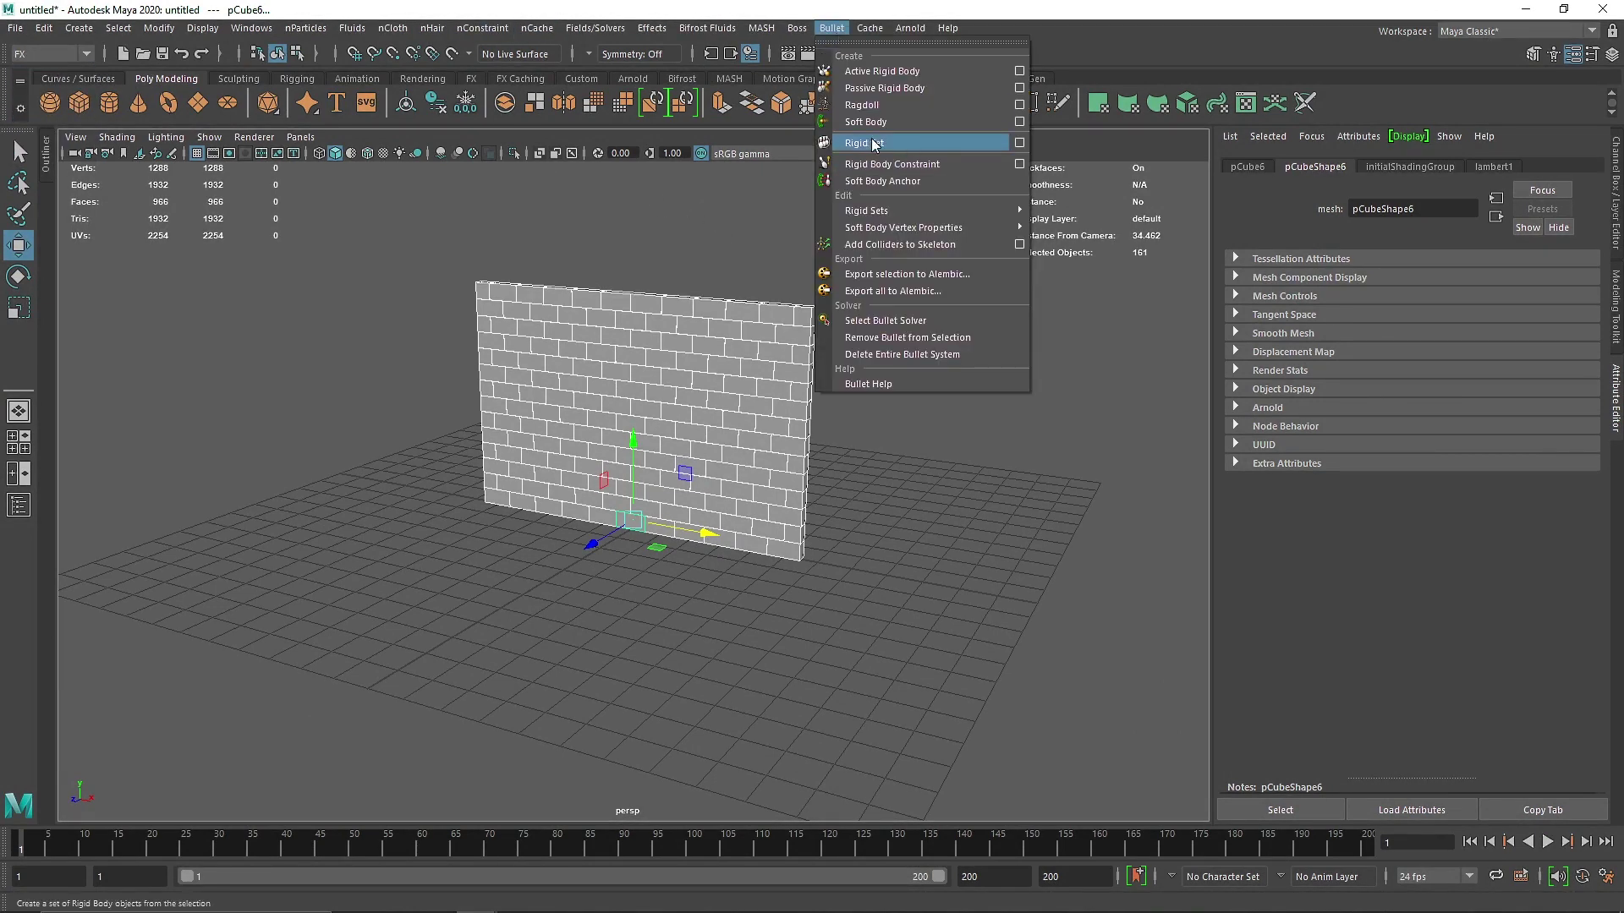
{"action": "left_click", "coordinate": [543, 224]}
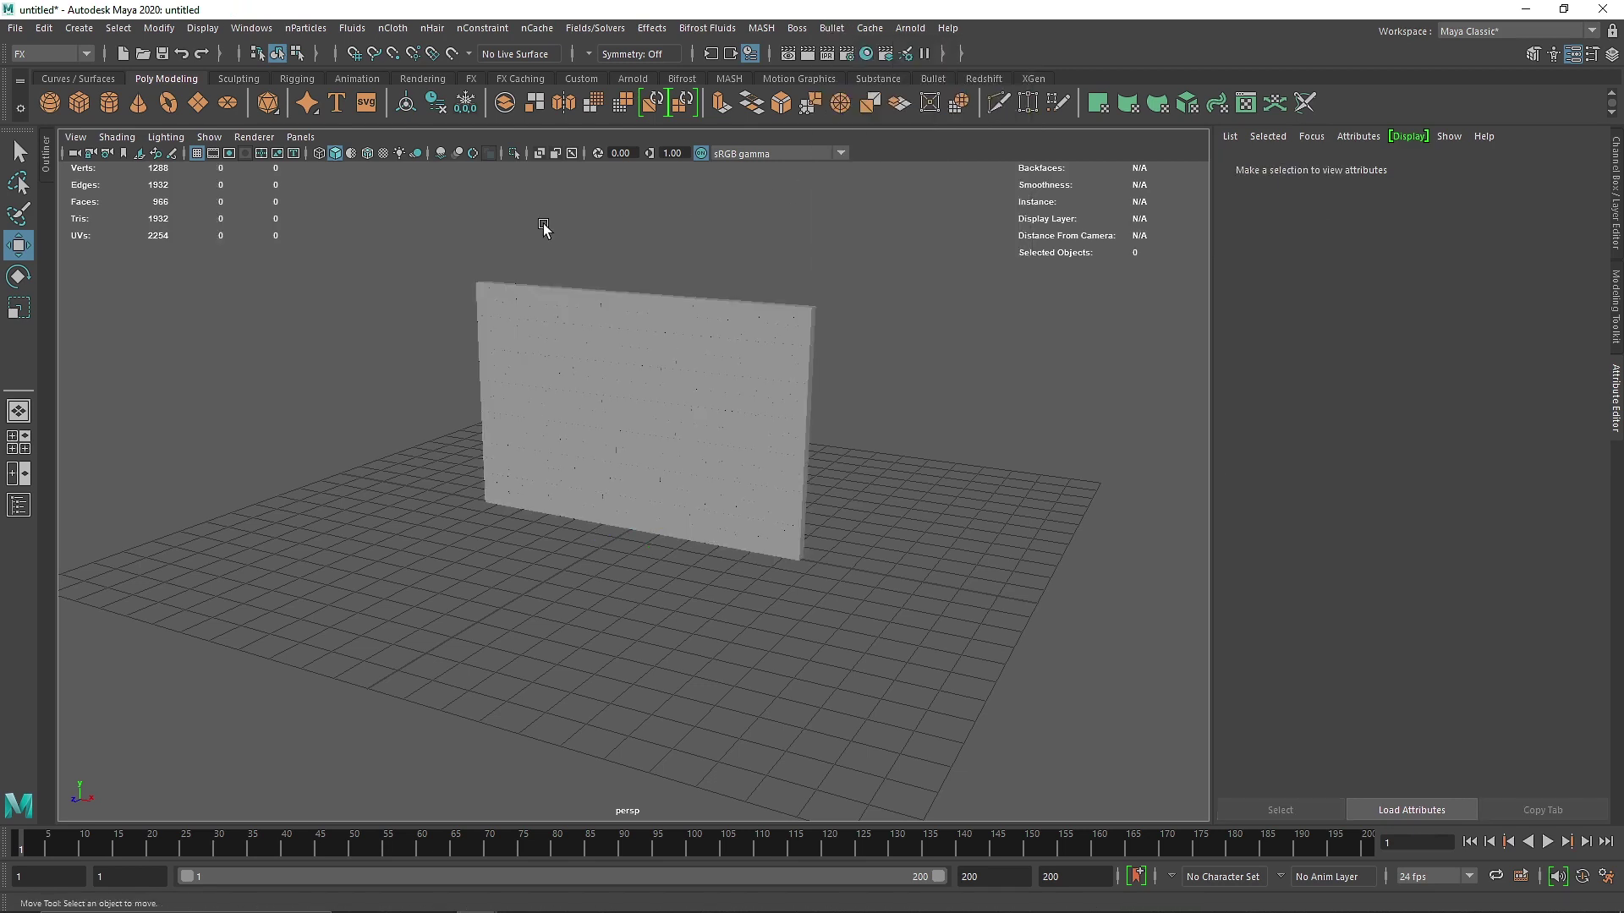
- Select all 161 bricks and make them a Bullet Rigid Set named Cubes
{"action": "left_click_drag", "start_coordinate": [920, 623], "coordinate": [922, 624]}
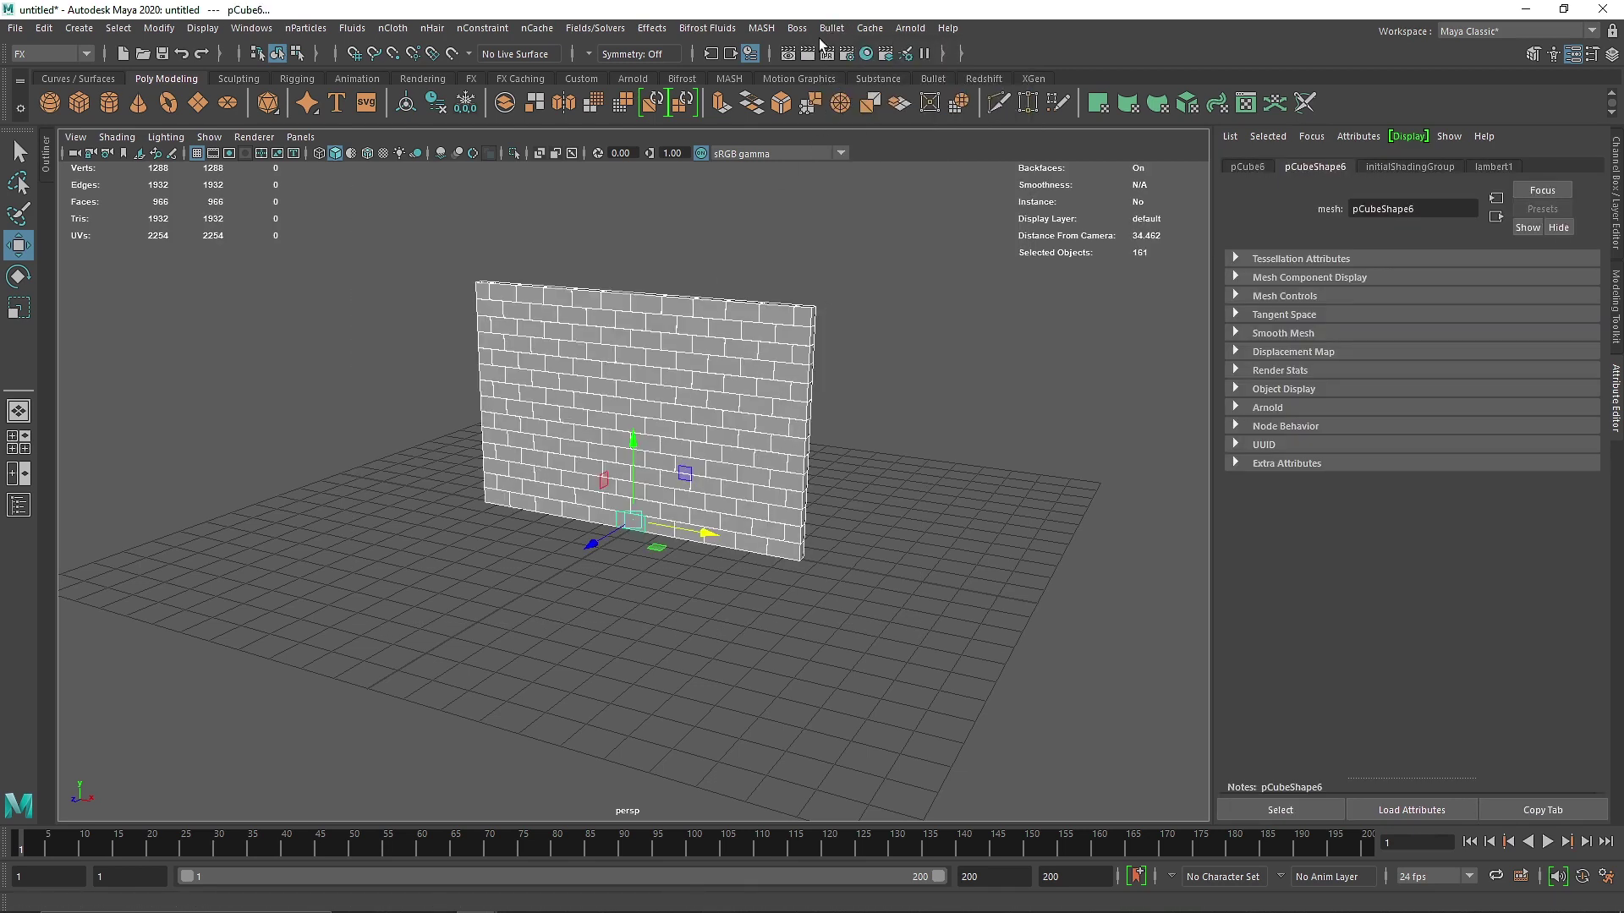
{"action": "left_click", "coordinate": [830, 28]}
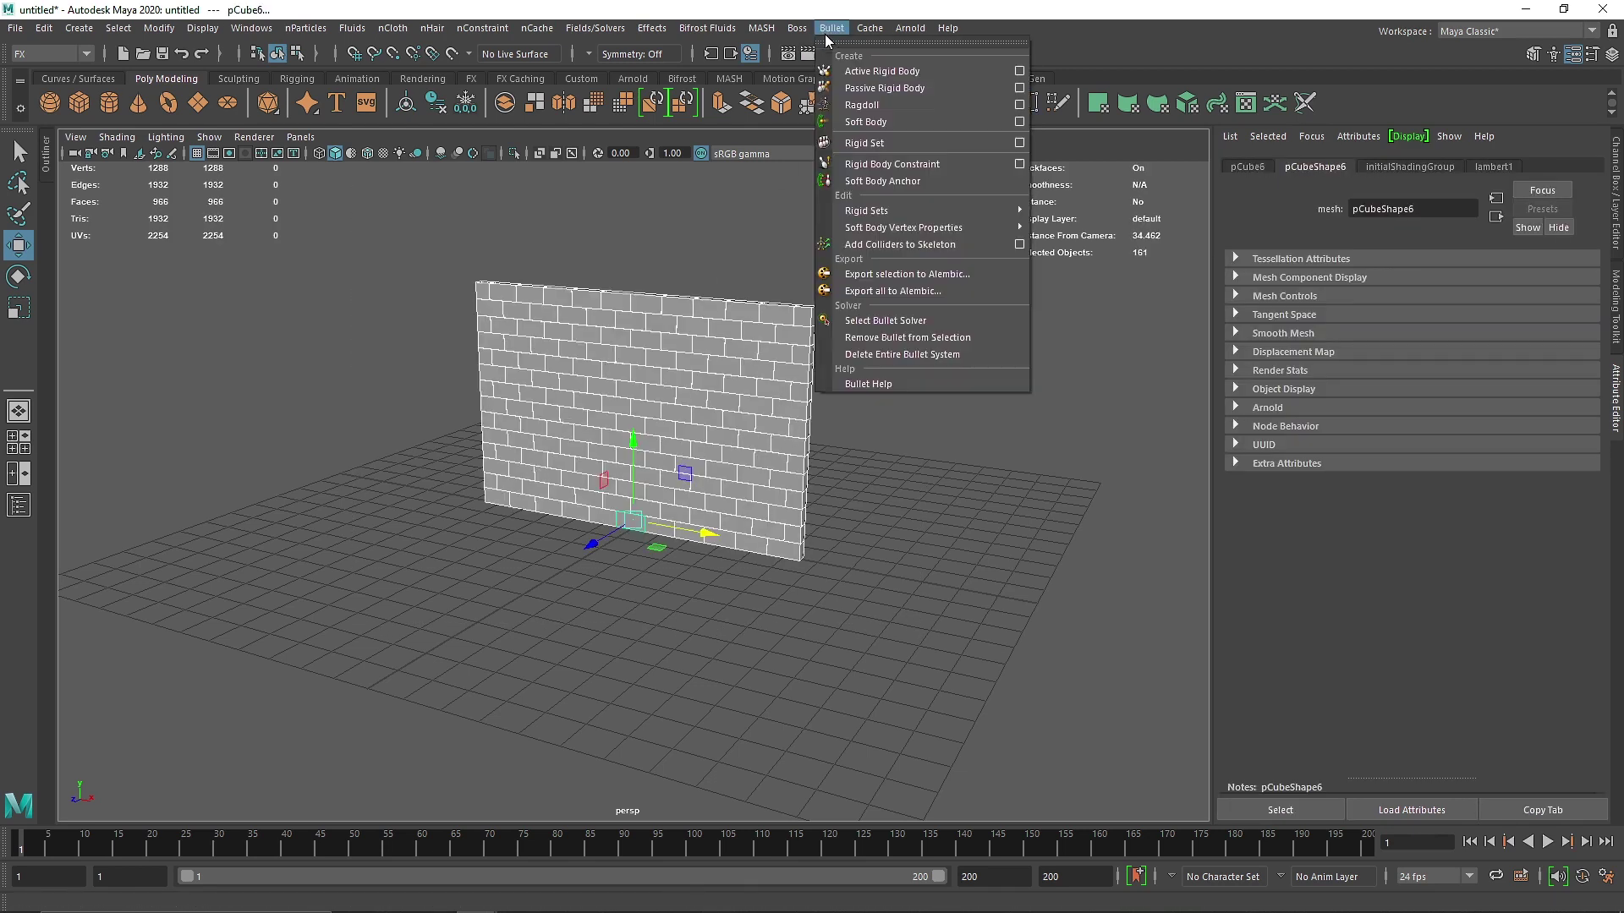
{"action": "left_click", "coordinate": [903, 142]}
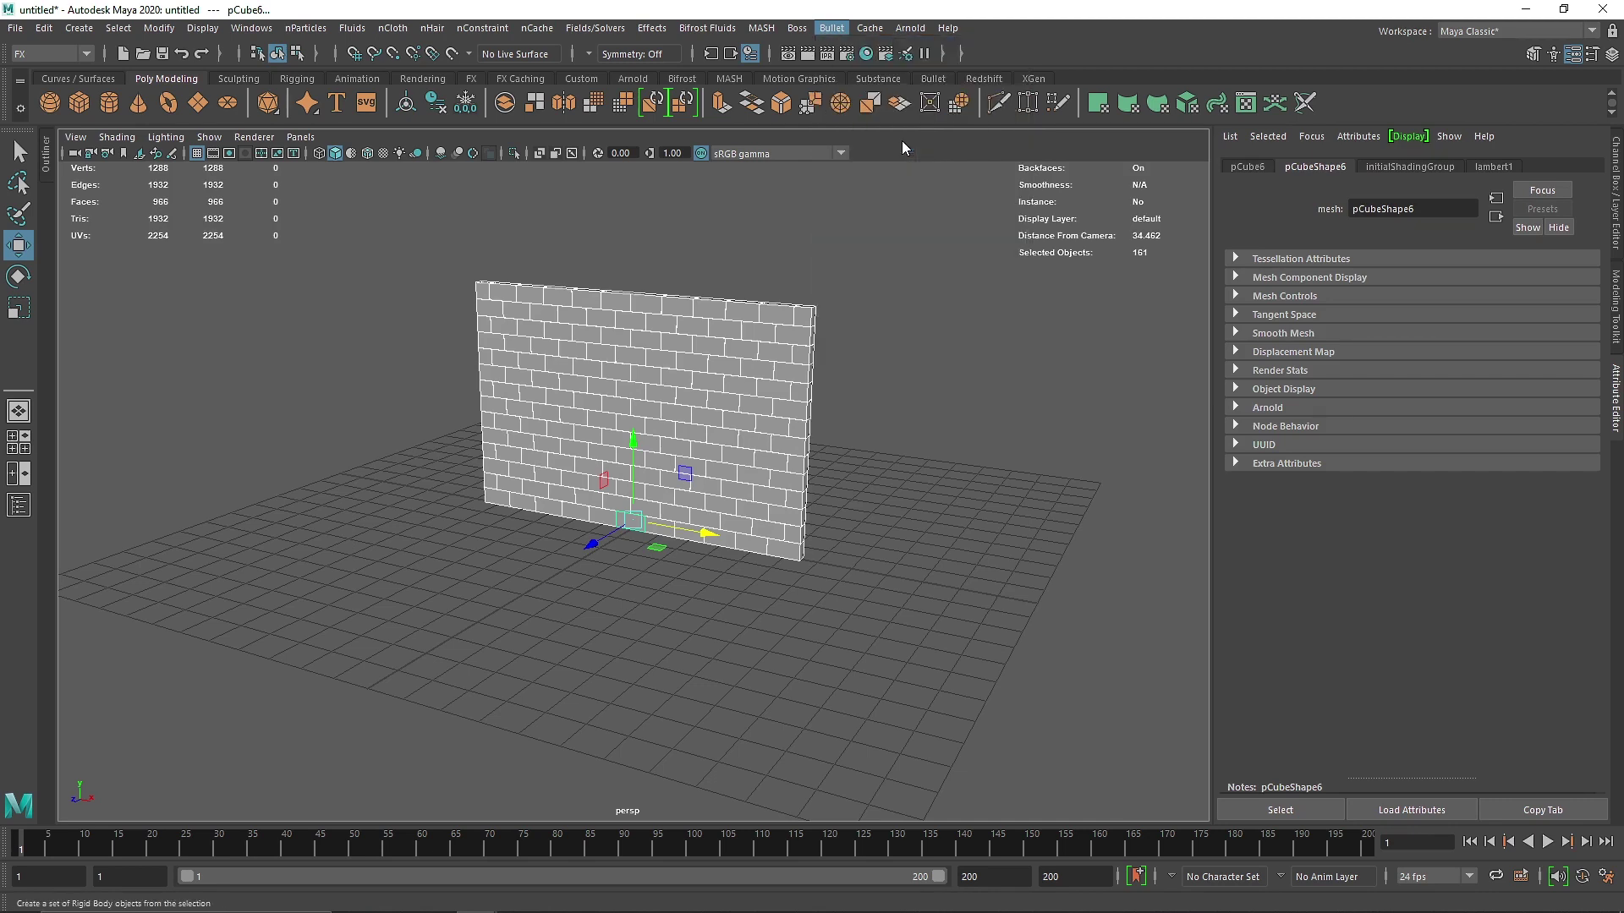
{"action": "left_click", "coordinate": [1380, 167]}
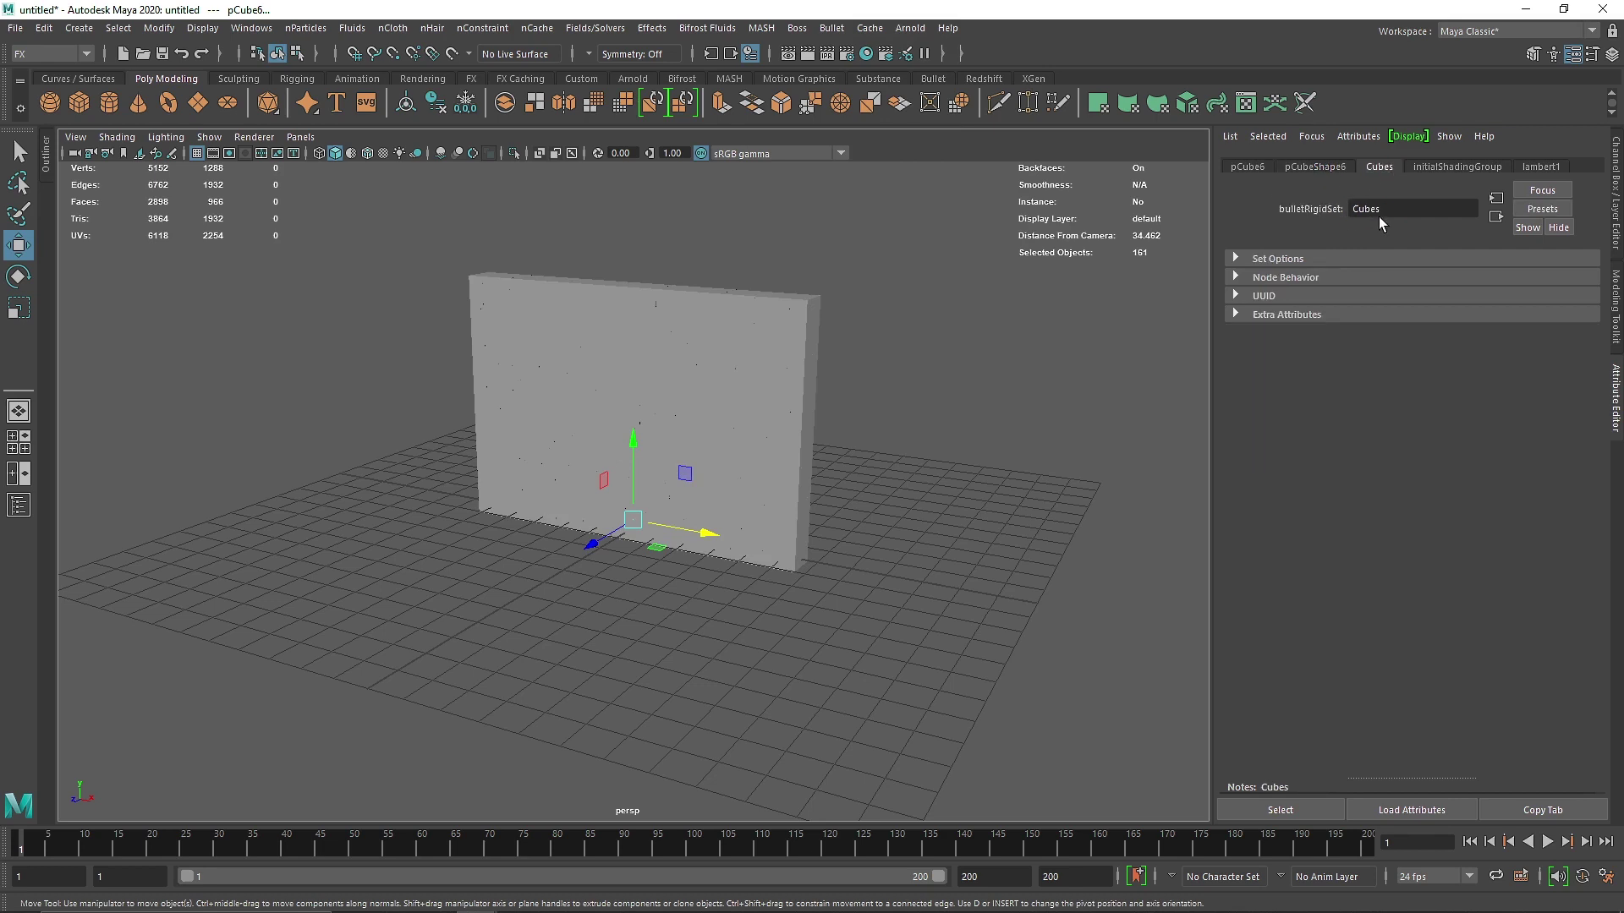
- Check the Rigid Set option box, close it without applying, then select the CubesSolved mesh
{"action": "left_click", "coordinate": [830, 28]}
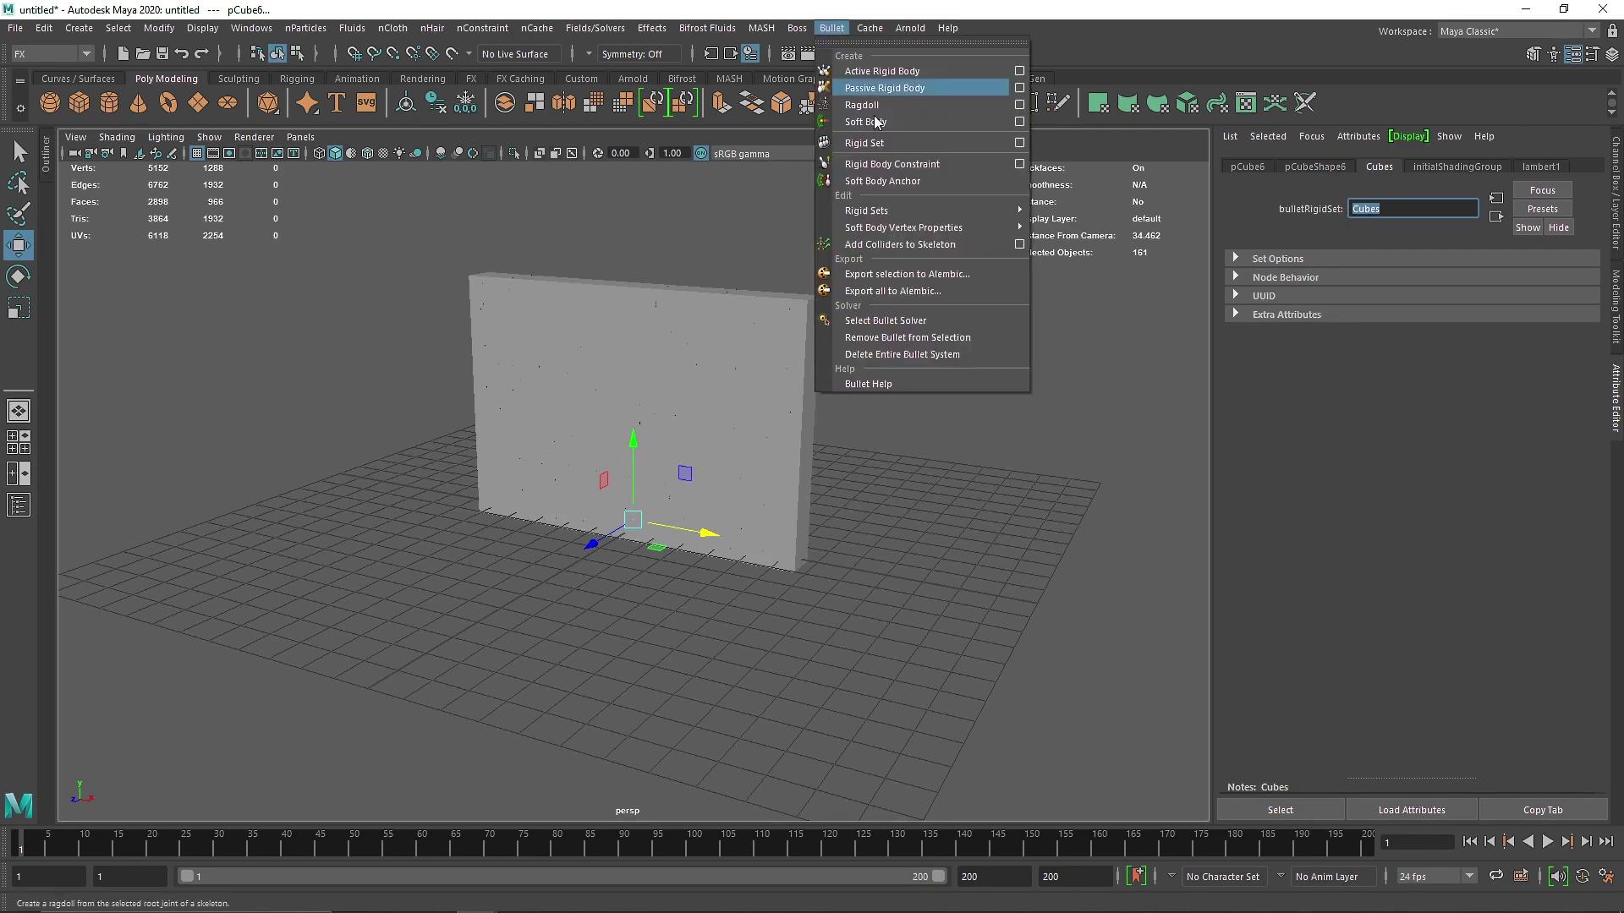
{"action": "left_click", "coordinate": [1022, 144]}
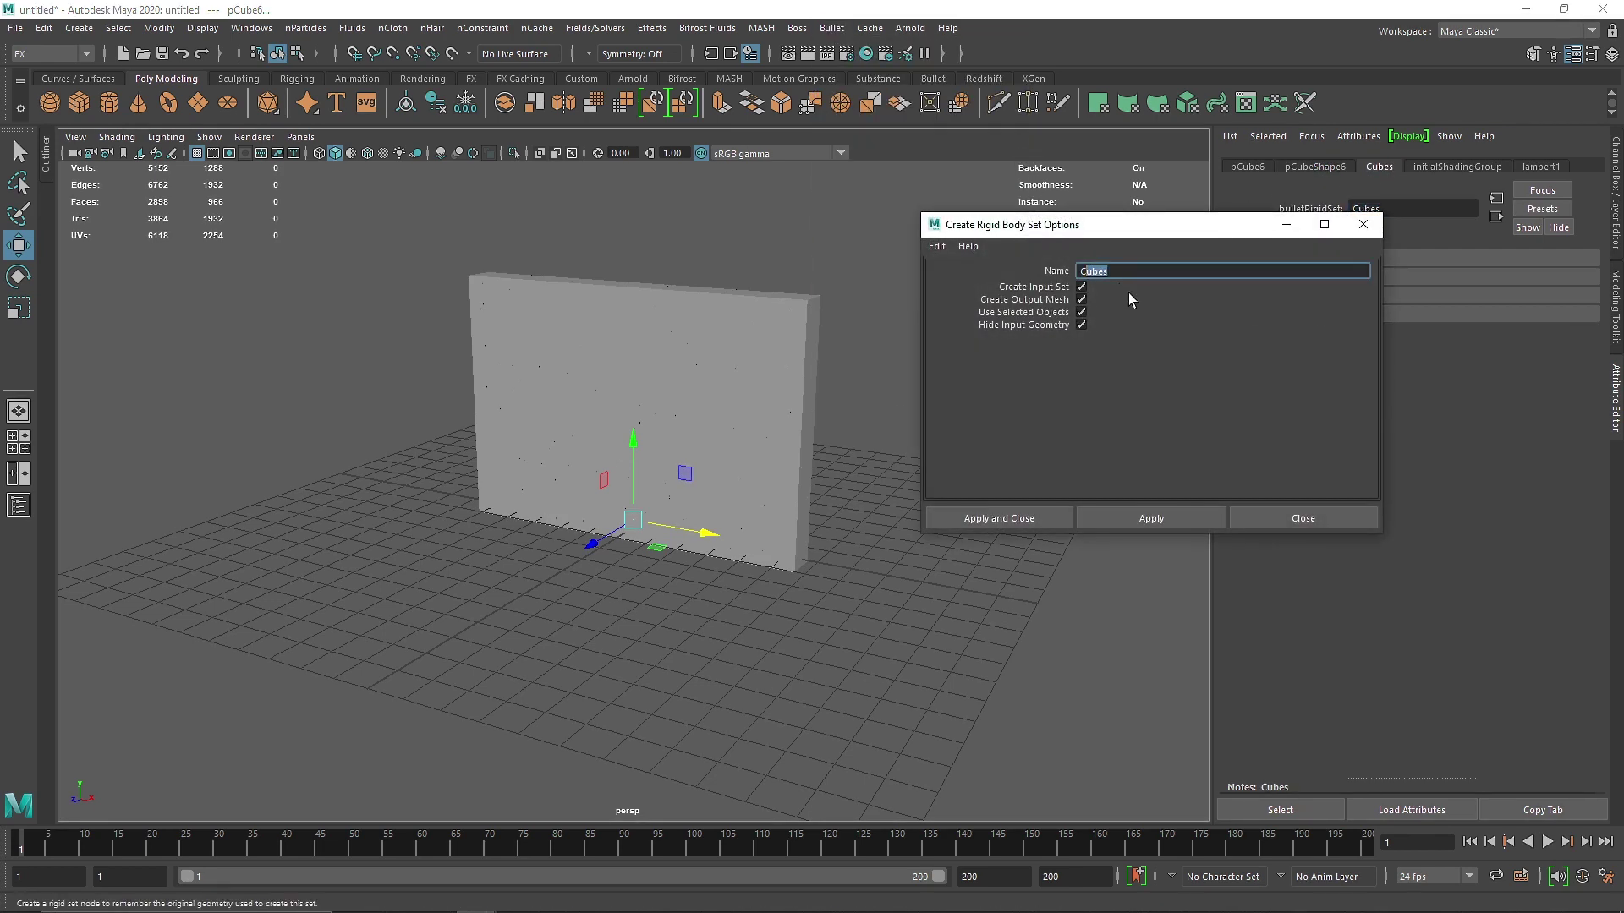
{"action": "left_click", "coordinate": [1273, 518]}
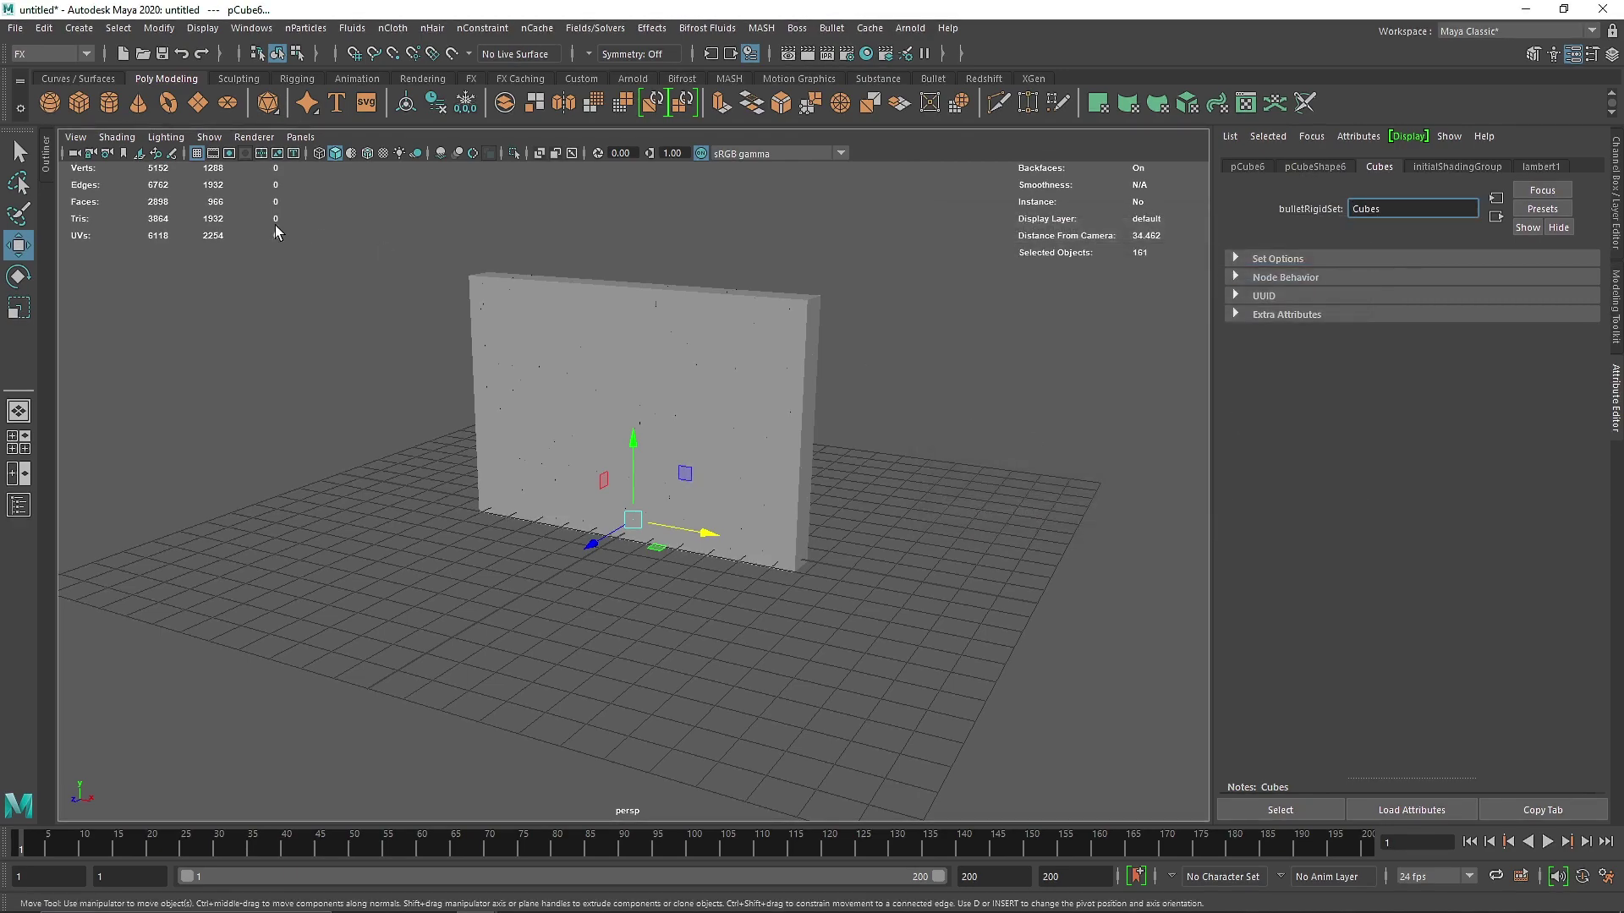
{"action": "left_click", "coordinate": [693, 323]}
{"action": "right_click_drag", "start_coordinate": [760, 331], "coordinate": [891, 312], "text": "alt"}
{"action": "left_click_drag", "start_coordinate": [890, 312], "coordinate": [702, 369], "text": "alt"}
{"action": "left_click_drag", "start_coordinate": [718, 305], "coordinate": [726, 359], "text": "alt"}
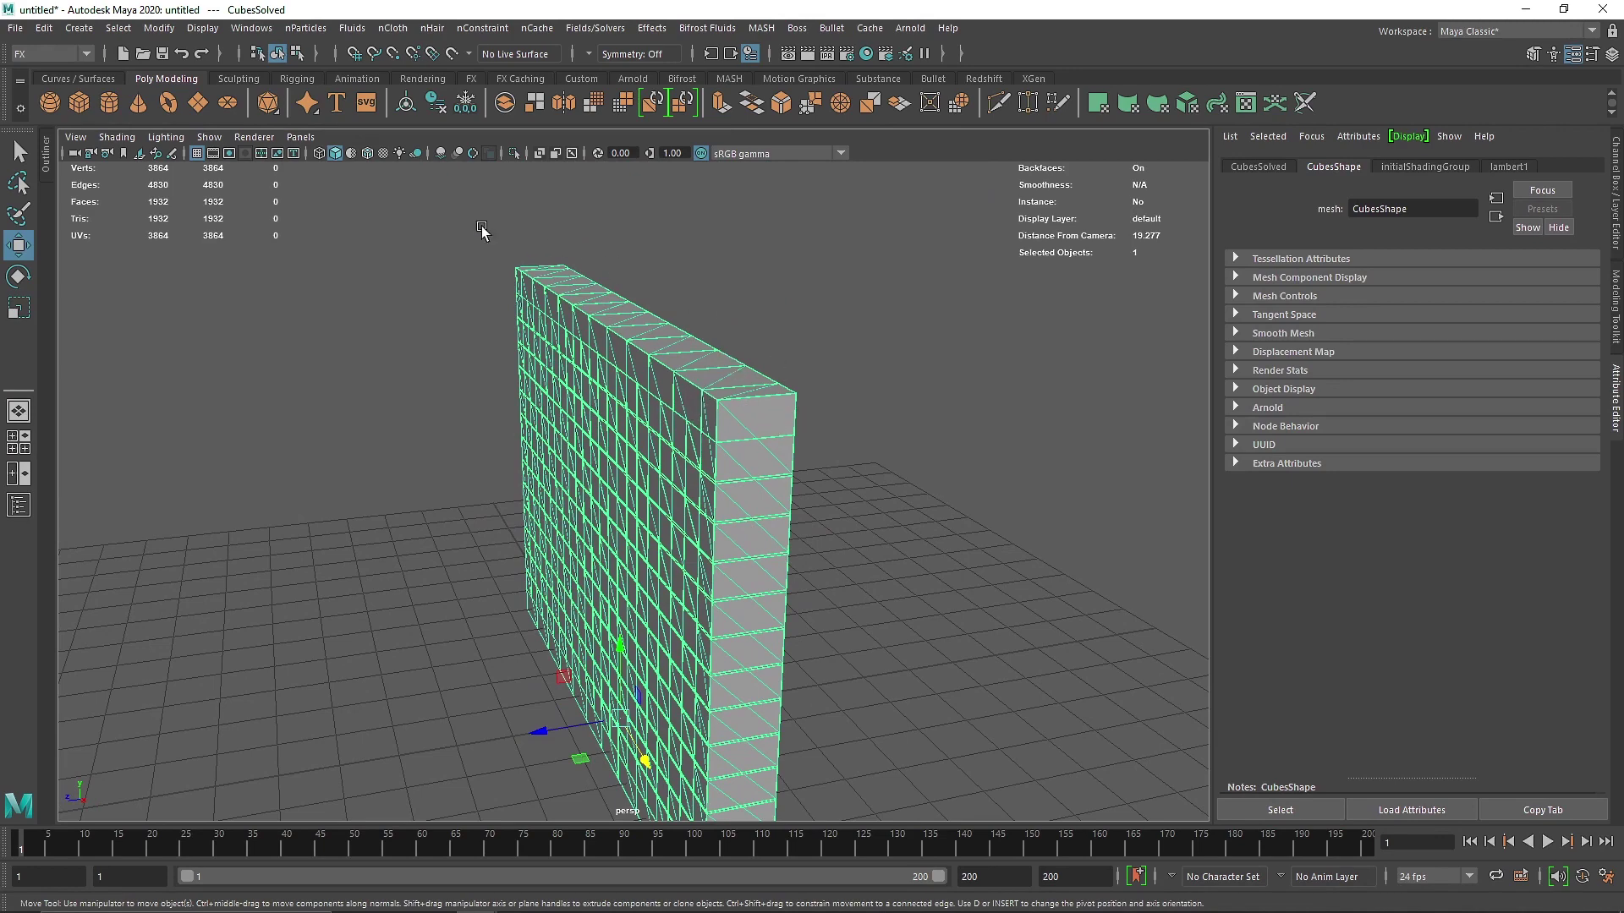
{"action": "left_click", "coordinate": [44, 155]}
{"action": "scroll", "coordinate": [196, 457], "scroll_direction": "down", "scroll_amount": 15}
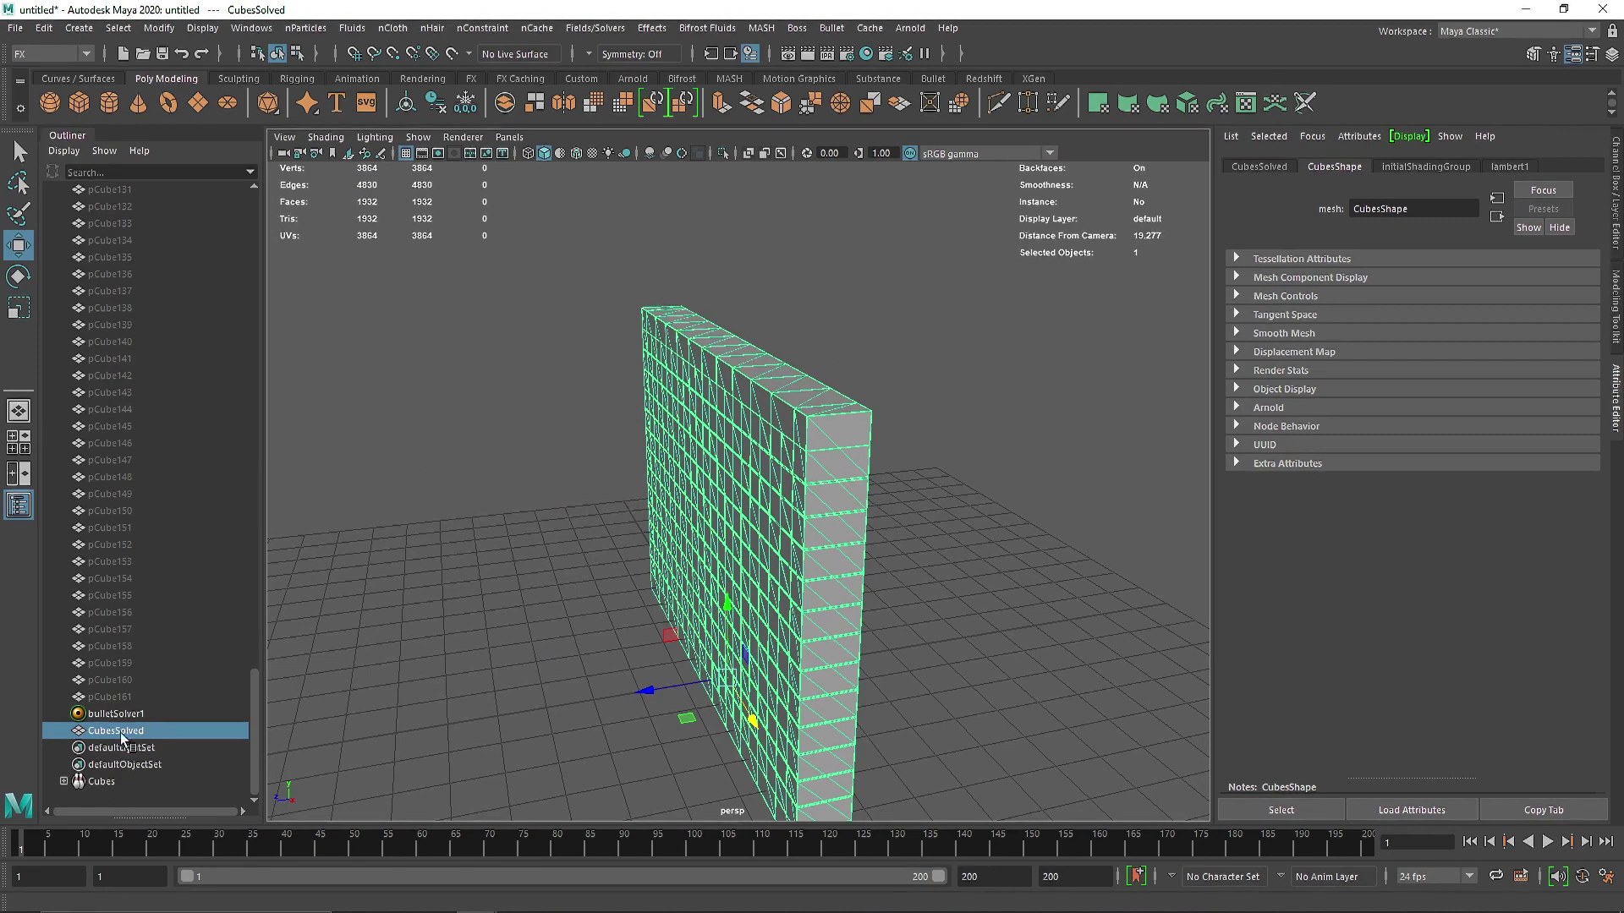
{"action": "left_click", "coordinate": [116, 713]}
{"action": "left_click", "coordinate": [64, 781]}
{"action": "scroll", "coordinate": [123, 773], "scroll_direction": "down", "scroll_amount": 3}
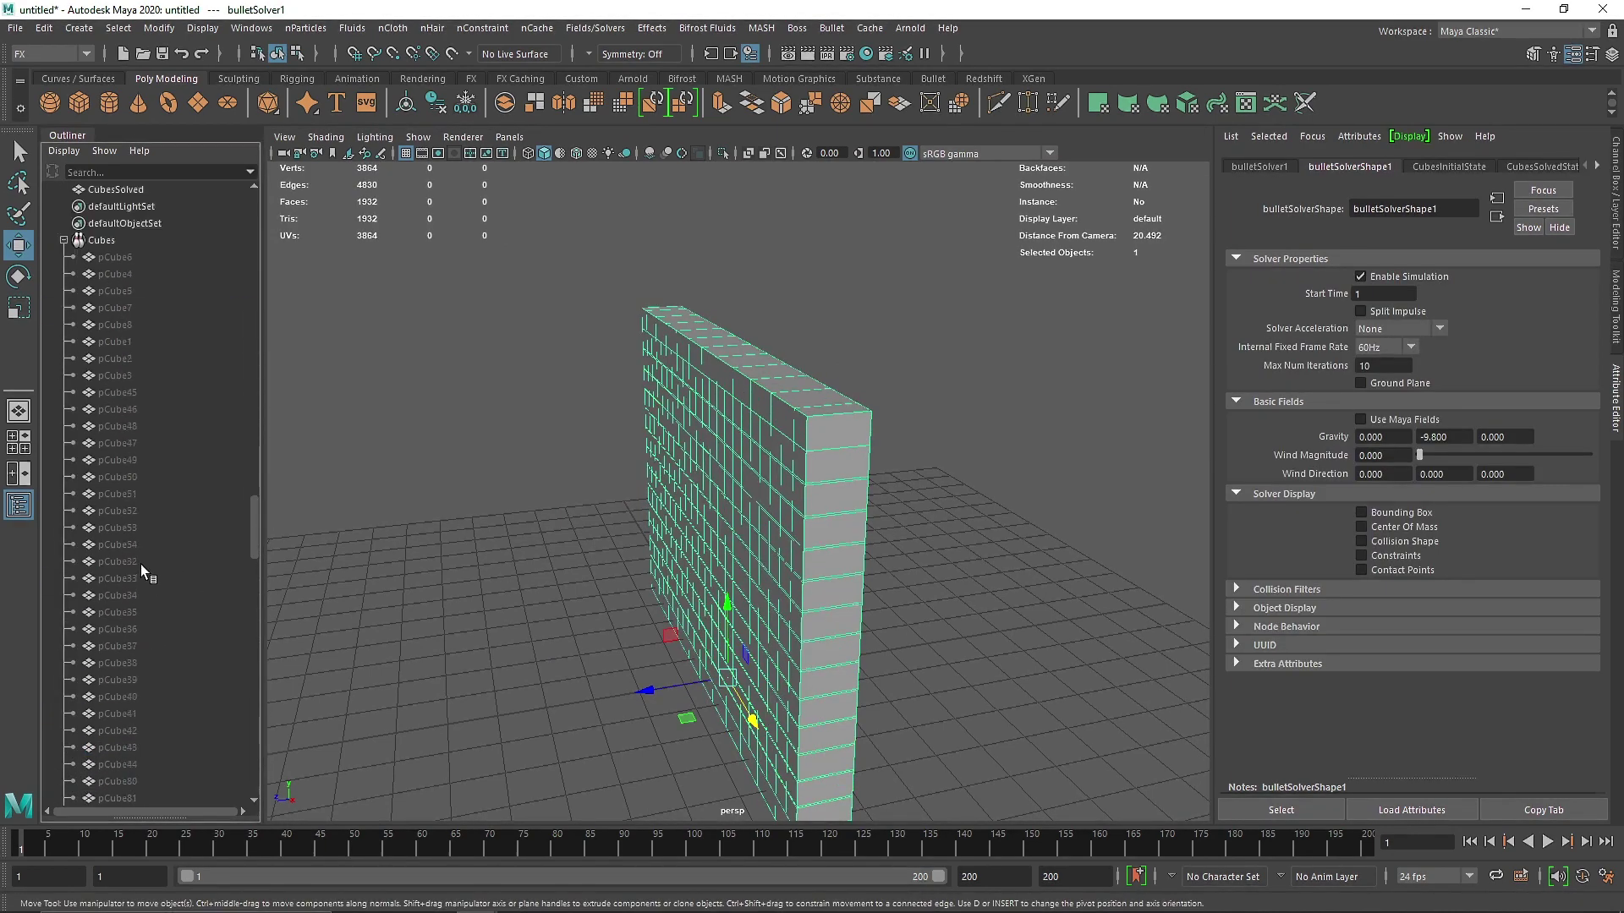
{"action": "left_click", "coordinate": [64, 646]}
{"action": "left_click_drag", "start_coordinate": [660, 499], "coordinate": [909, 522], "text": "alt"}
{"action": "middle_click_drag", "start_coordinate": [909, 523], "coordinate": [812, 628], "text": "alt"}
{"action": "right_click_drag", "start_coordinate": [812, 628], "coordinate": [949, 550], "text": "alt"}
{"action": "left_click_drag", "start_coordinate": [949, 550], "coordinate": [856, 481], "text": "alt"}
{"action": "left_click", "coordinate": [793, 492]}
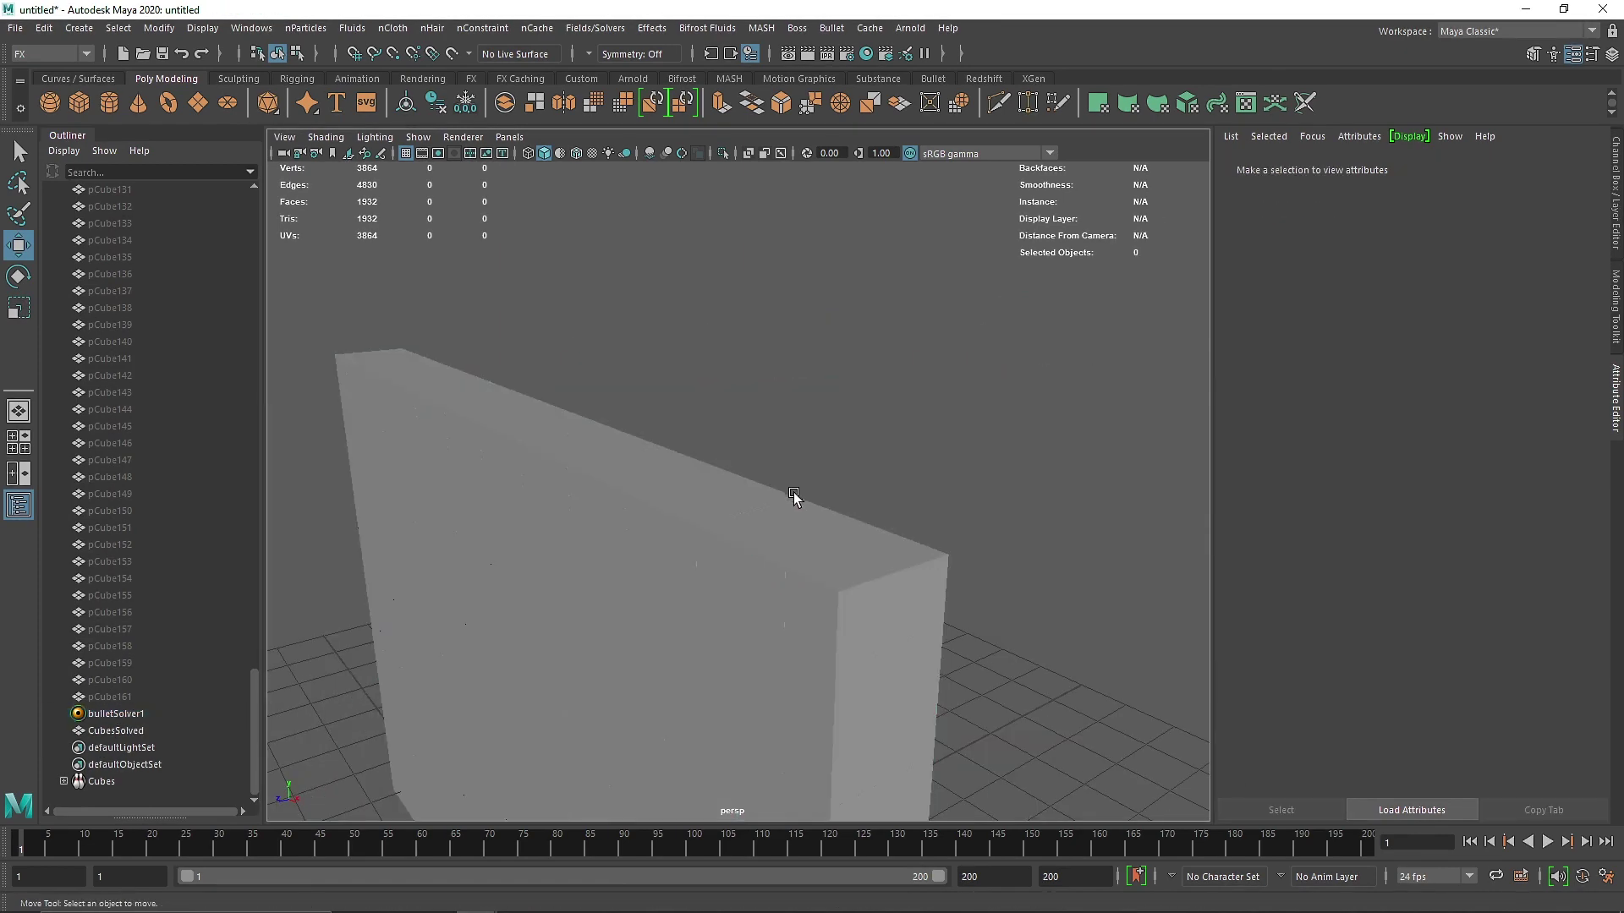
{"action": "left_click", "coordinate": [774, 509]}
{"action": "scroll", "coordinate": [92, 314], "scroll_direction": "up", "scroll_amount": 20}
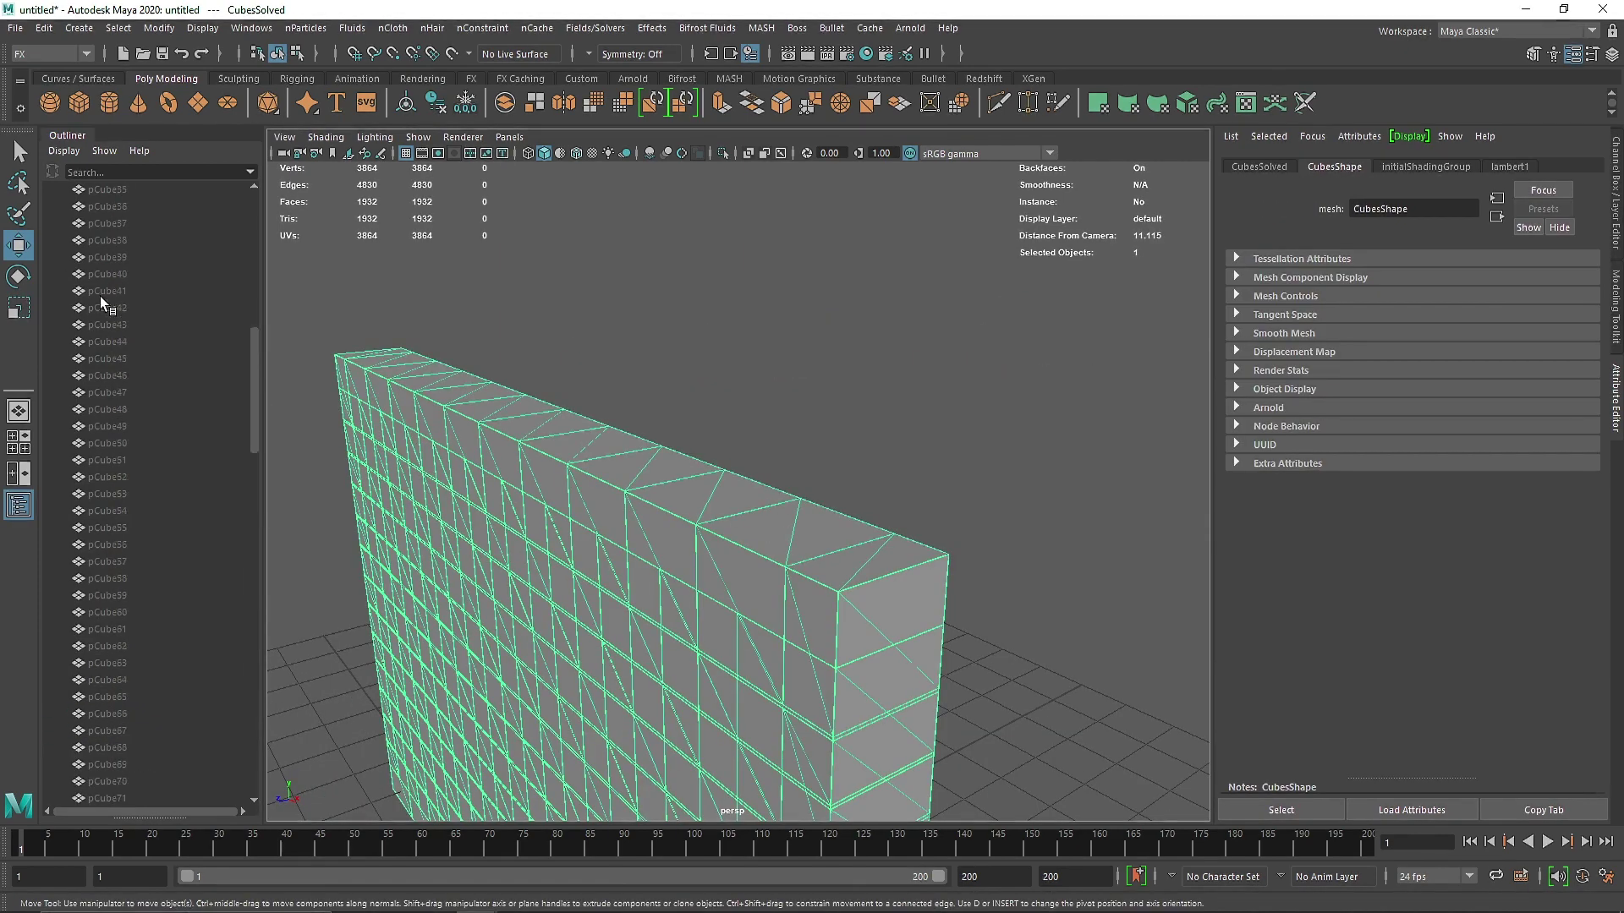
{"action": "left_click", "coordinate": [68, 138]}
{"action": "scroll", "coordinate": [450, 417], "scroll_direction": "down", "scroll_amount": 4}
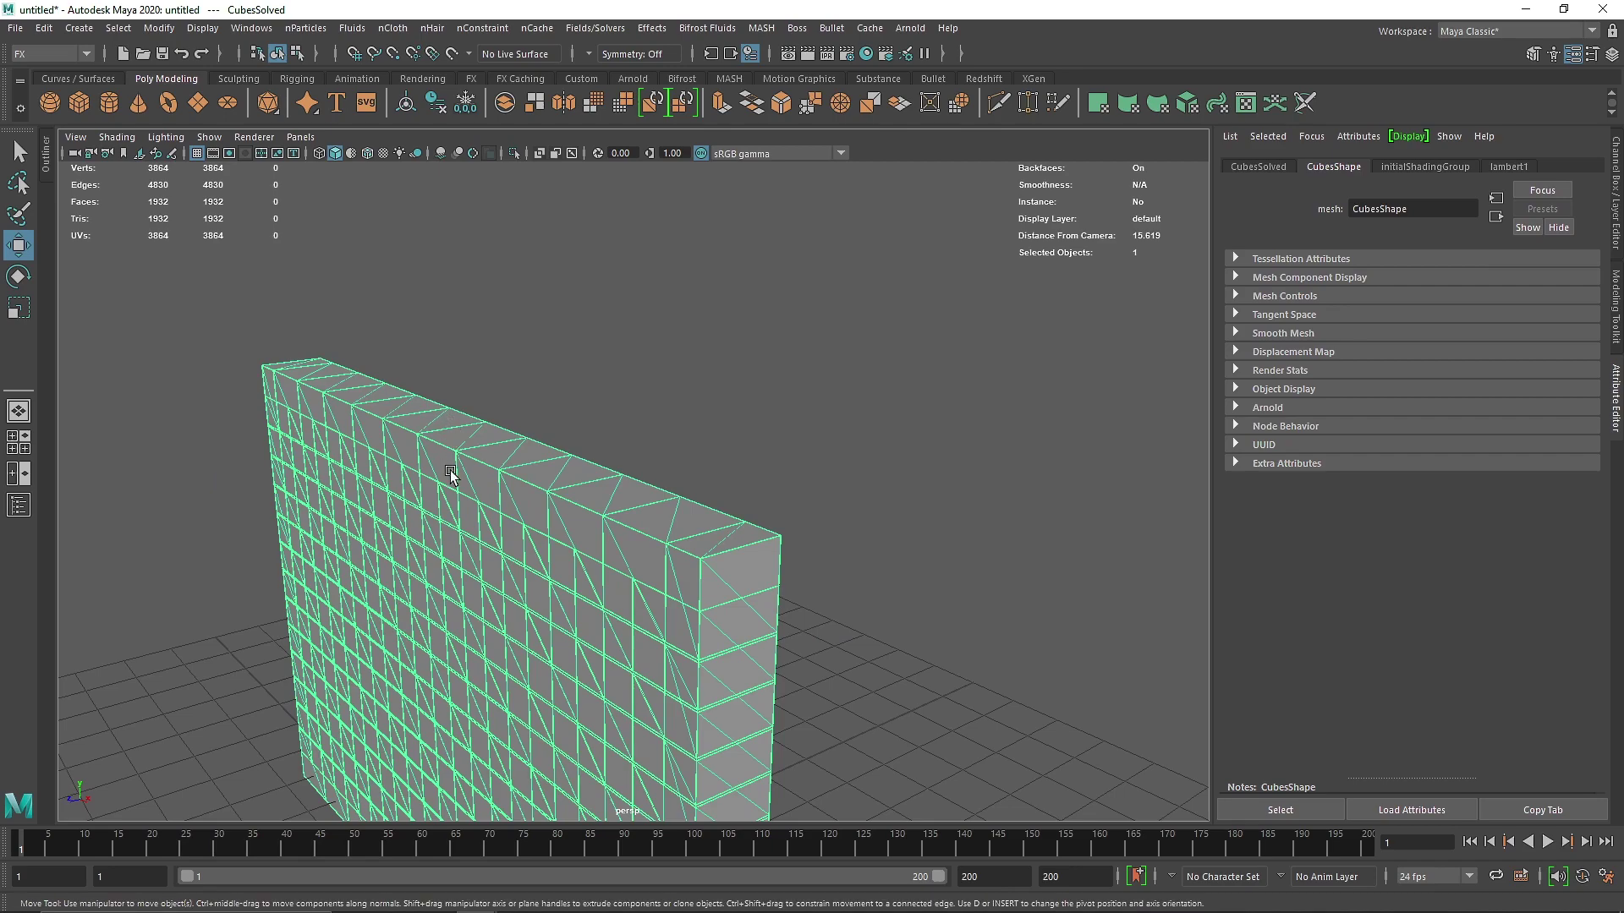
{"action": "middle_click_drag", "start_coordinate": [450, 469], "coordinate": [480, 383], "text": "alt"}
{"action": "scroll", "coordinate": [480, 383], "scroll_direction": "down", "scroll_amount": 2}
{"action": "left_click_drag", "start_coordinate": [480, 427], "coordinate": [561, 377], "text": "alt"}
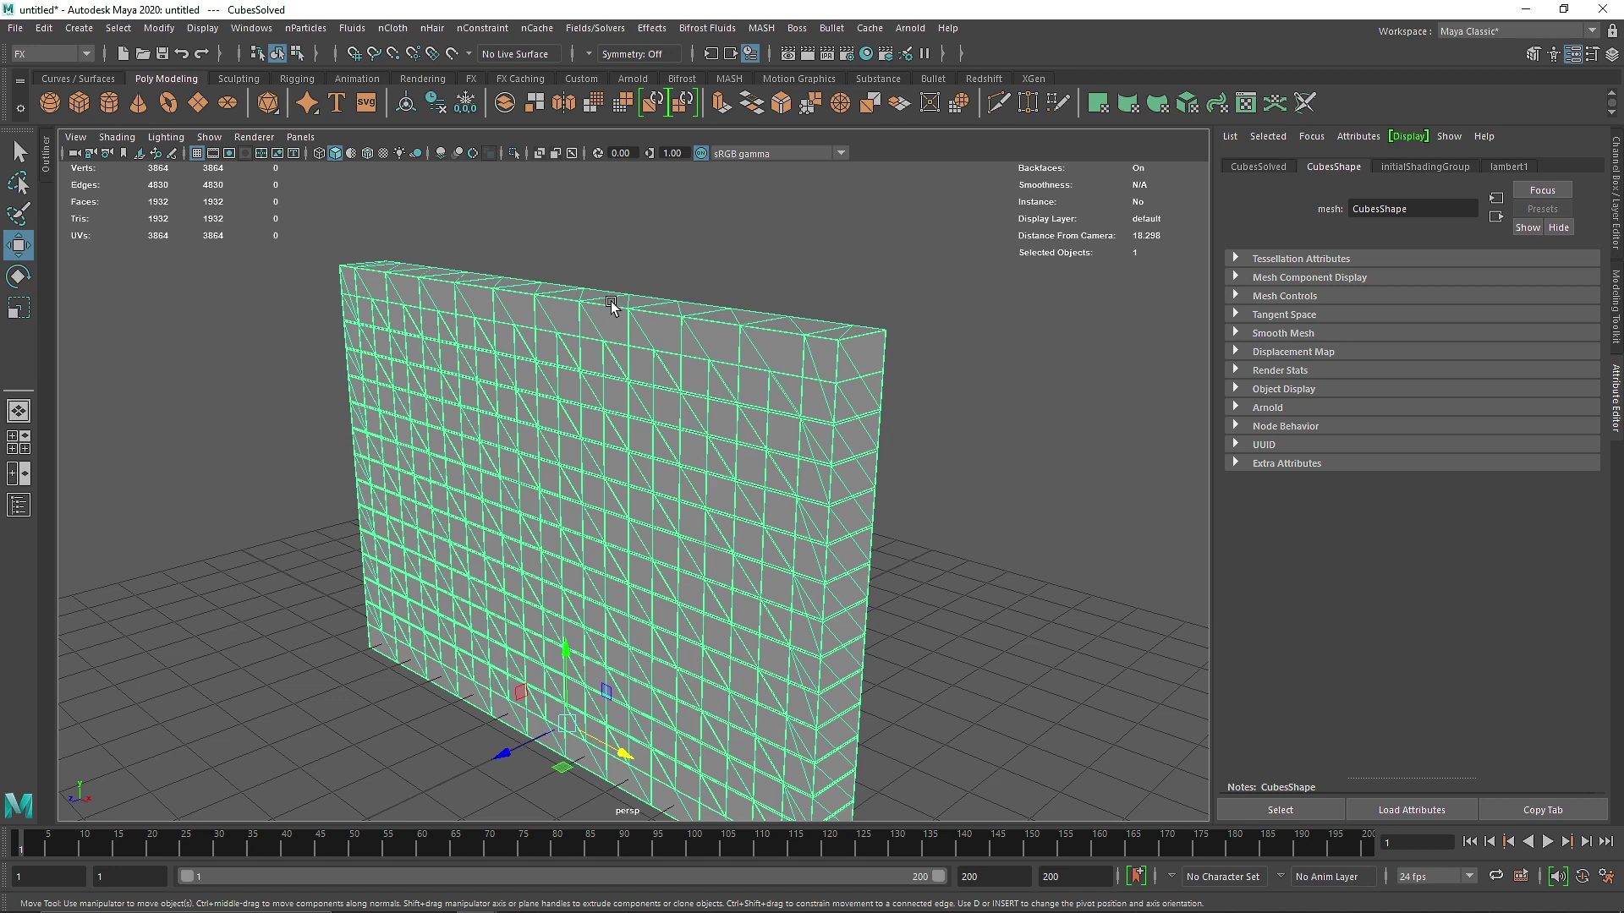
- Reopen the Outliner and reselect the CubesSolved brick mesh
{"action": "left_click", "coordinate": [832, 28]}
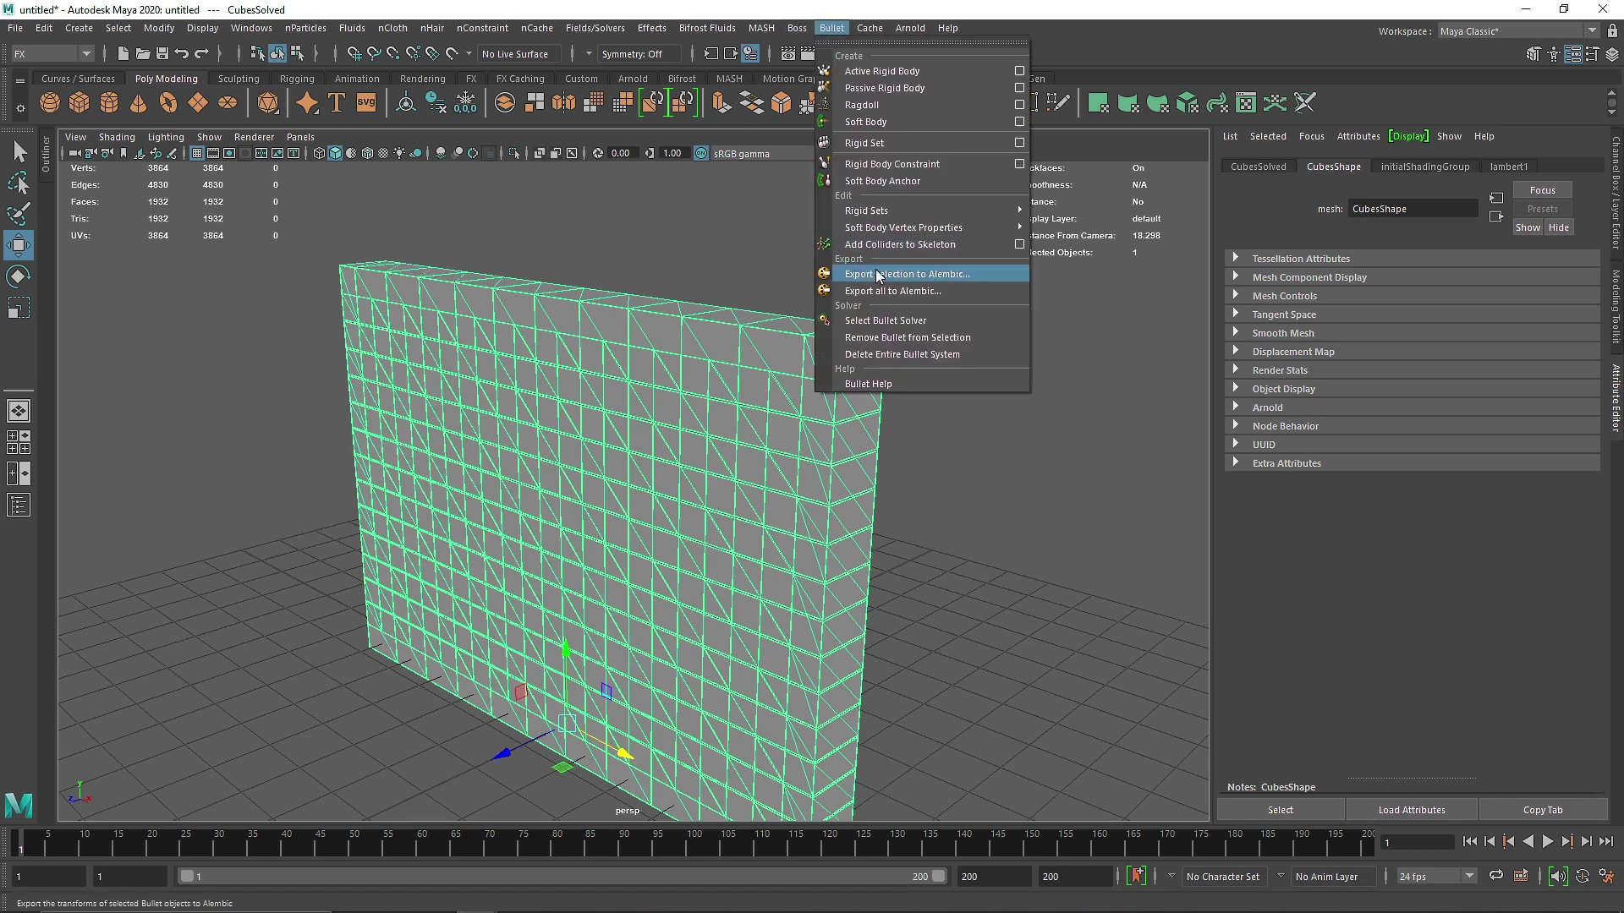
{"action": "left_click", "coordinate": [889, 338]}
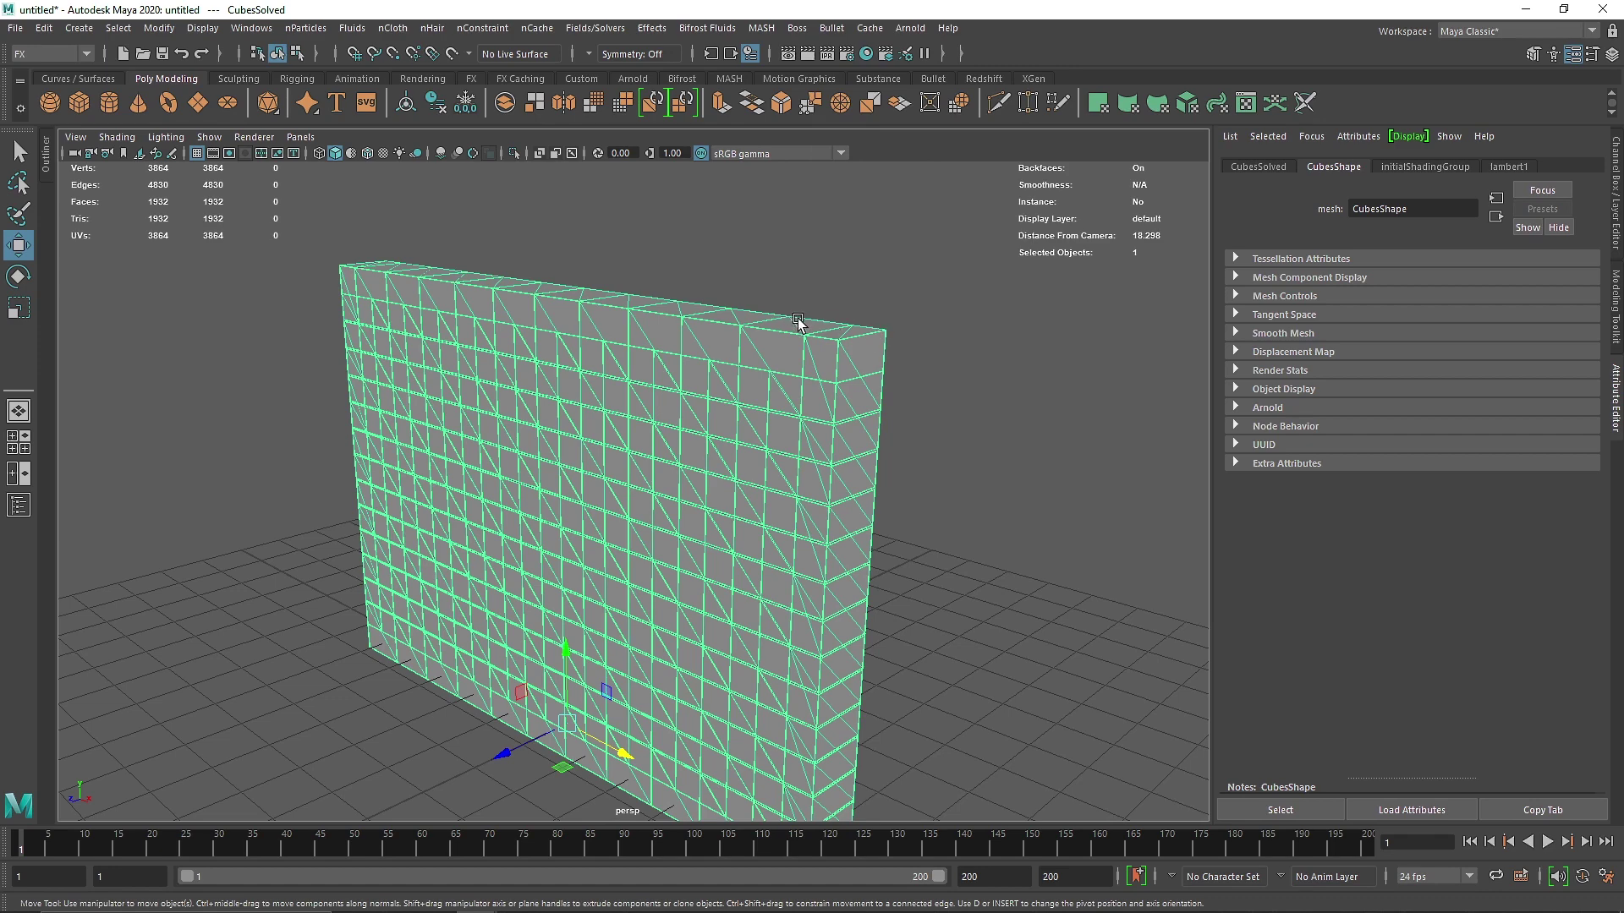
{"action": "left_click", "coordinate": [52, 154]}
{"action": "scroll", "coordinate": [160, 487], "scroll_direction": "down", "scroll_amount": 15}
{"action": "left_click", "coordinate": [477, 267]}
{"action": "left_click_drag", "start_coordinate": [427, 247], "coordinate": [1023, 816]}
- Run Bullet > Delete Entire Bullet System, leaving only plain brick cubes
{"action": "left_click", "coordinate": [827, 30]}
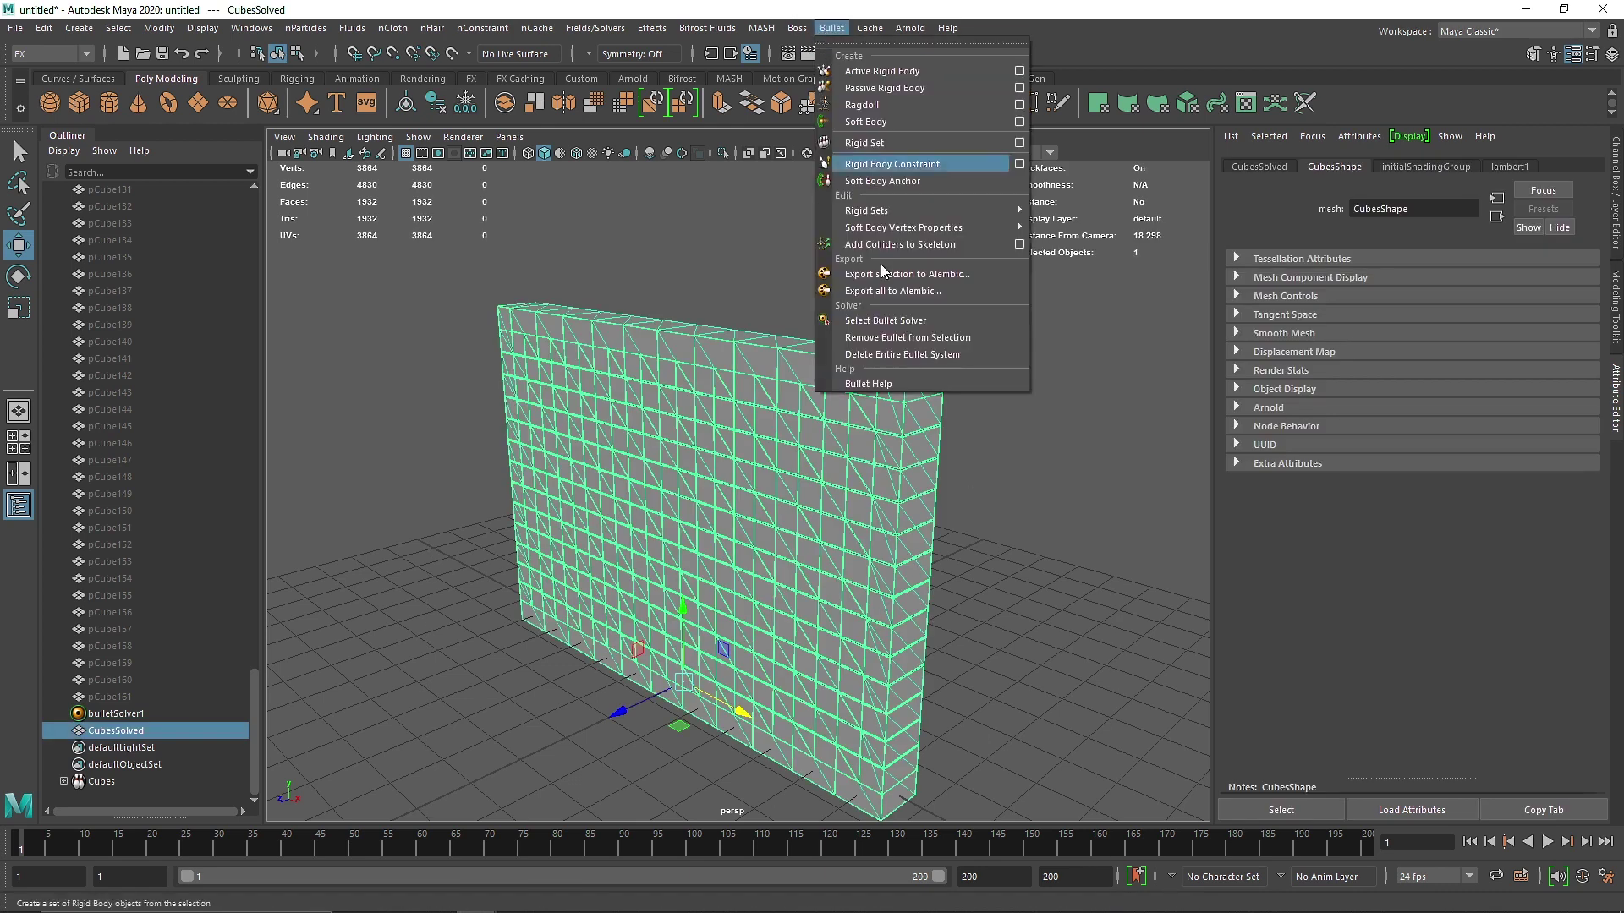
{"action": "left_click", "coordinate": [917, 340]}
{"action": "left_click", "coordinate": [831, 28]}
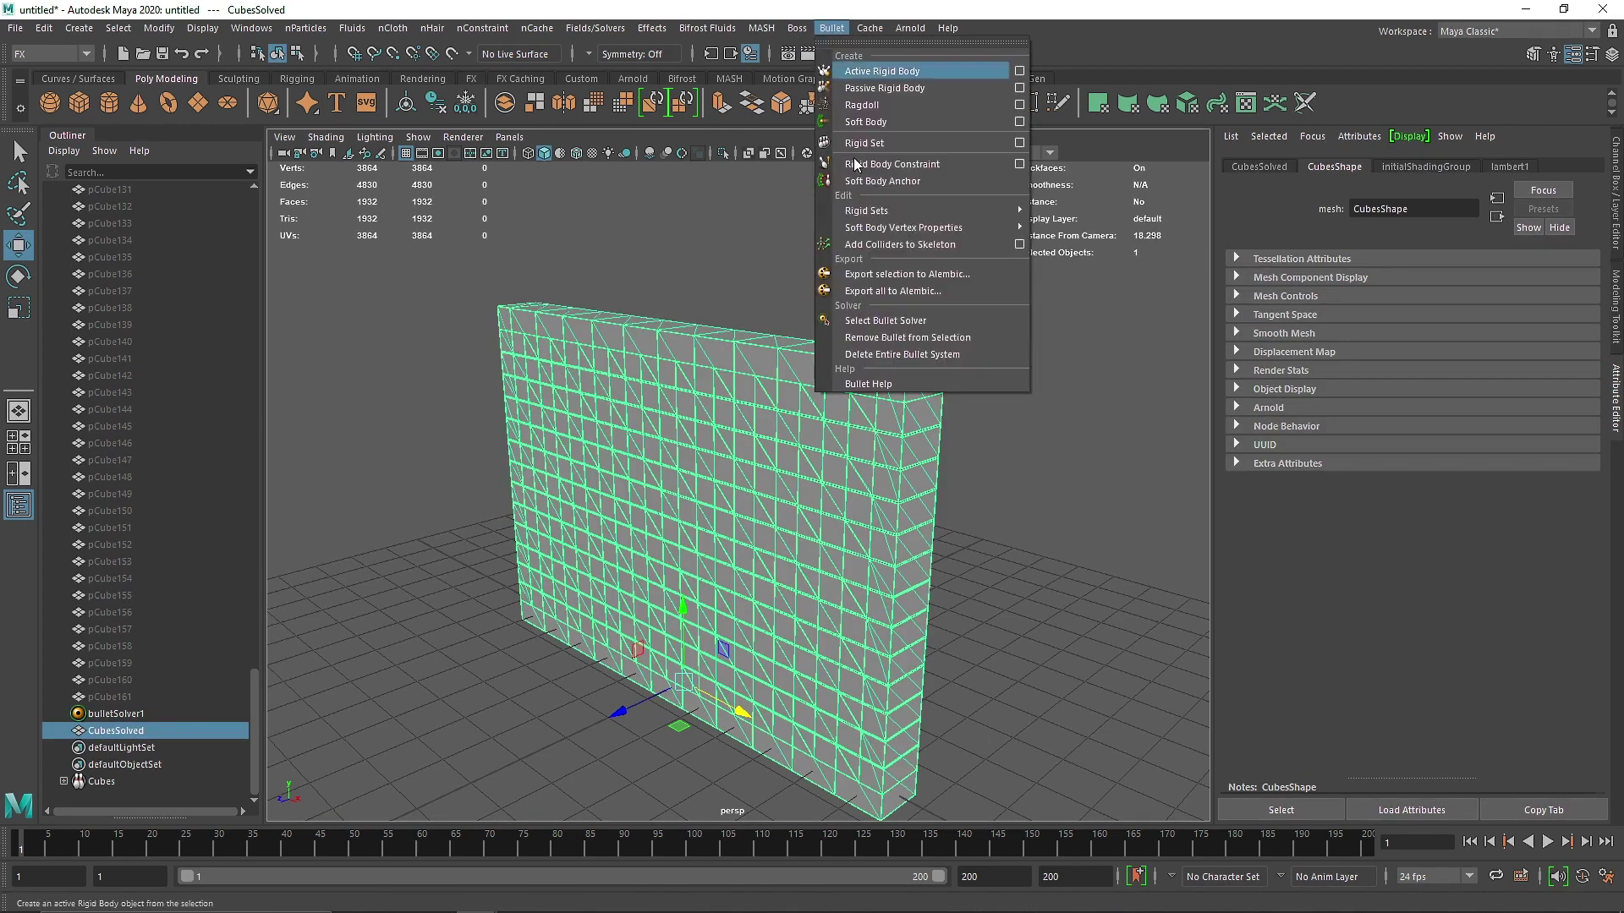
{"action": "left_click", "coordinate": [913, 359]}
{"action": "left_click", "coordinate": [844, 408]}
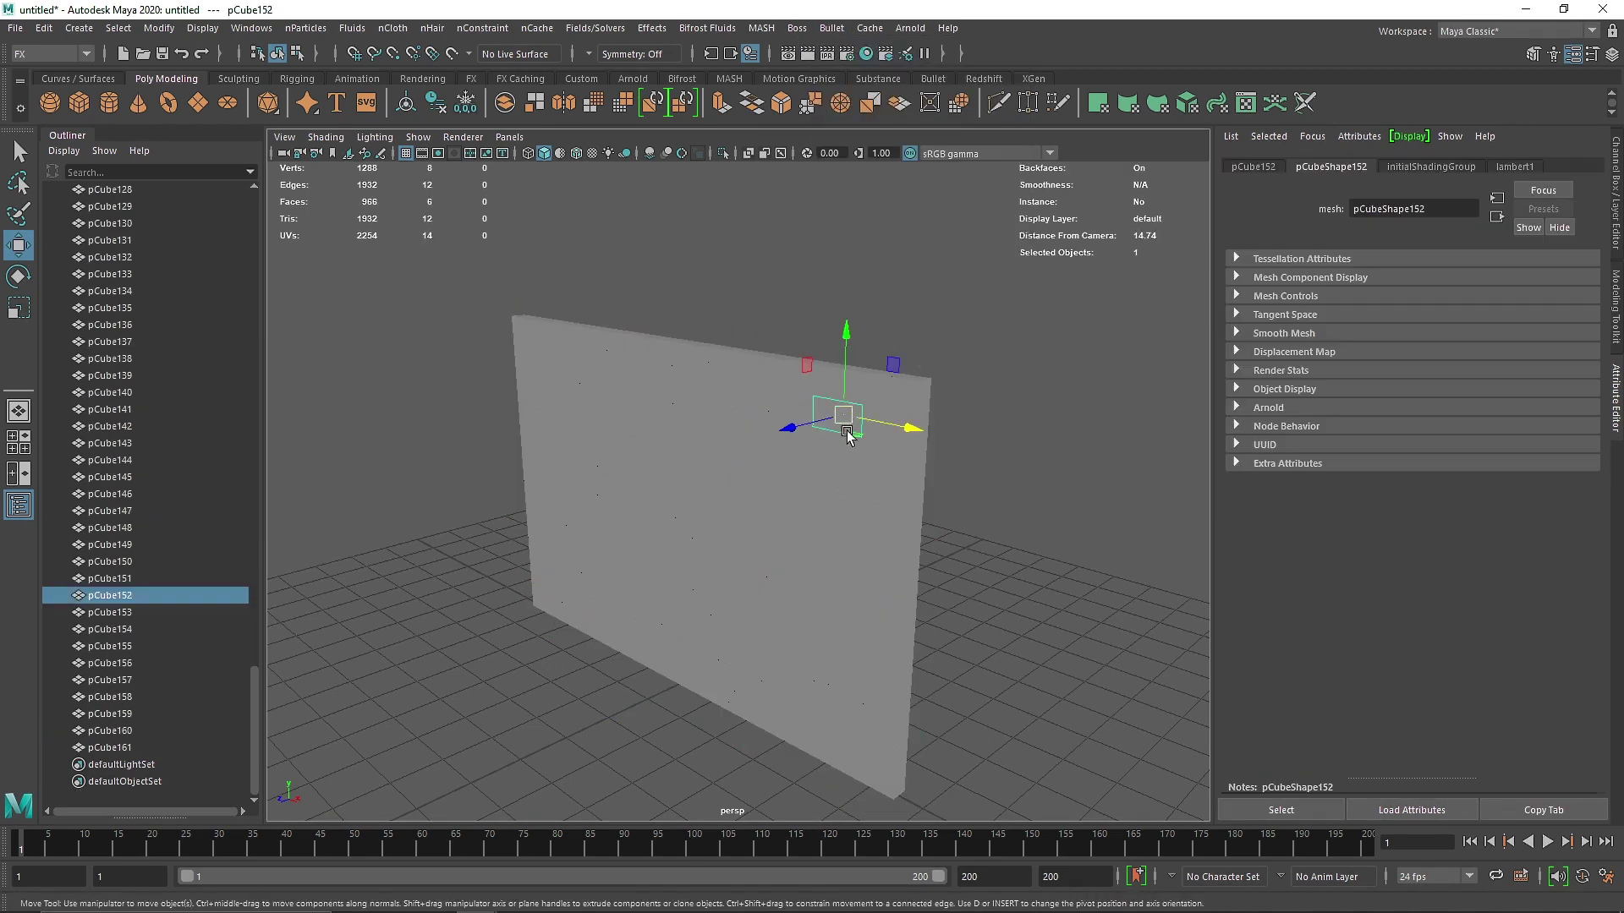
- Marquee-select all 161 bricks and orbit the wall to face the viewer
{"action": "left_click_drag", "start_coordinate": [847, 432], "coordinate": [768, 466], "text": "alt"}
{"action": "left_click", "coordinate": [535, 256]}
{"action": "left_click_drag", "start_coordinate": [528, 236], "coordinate": [1017, 820]}
{"action": "left_click_drag", "start_coordinate": [823, 660], "coordinate": [824, 572], "text": "alt"}
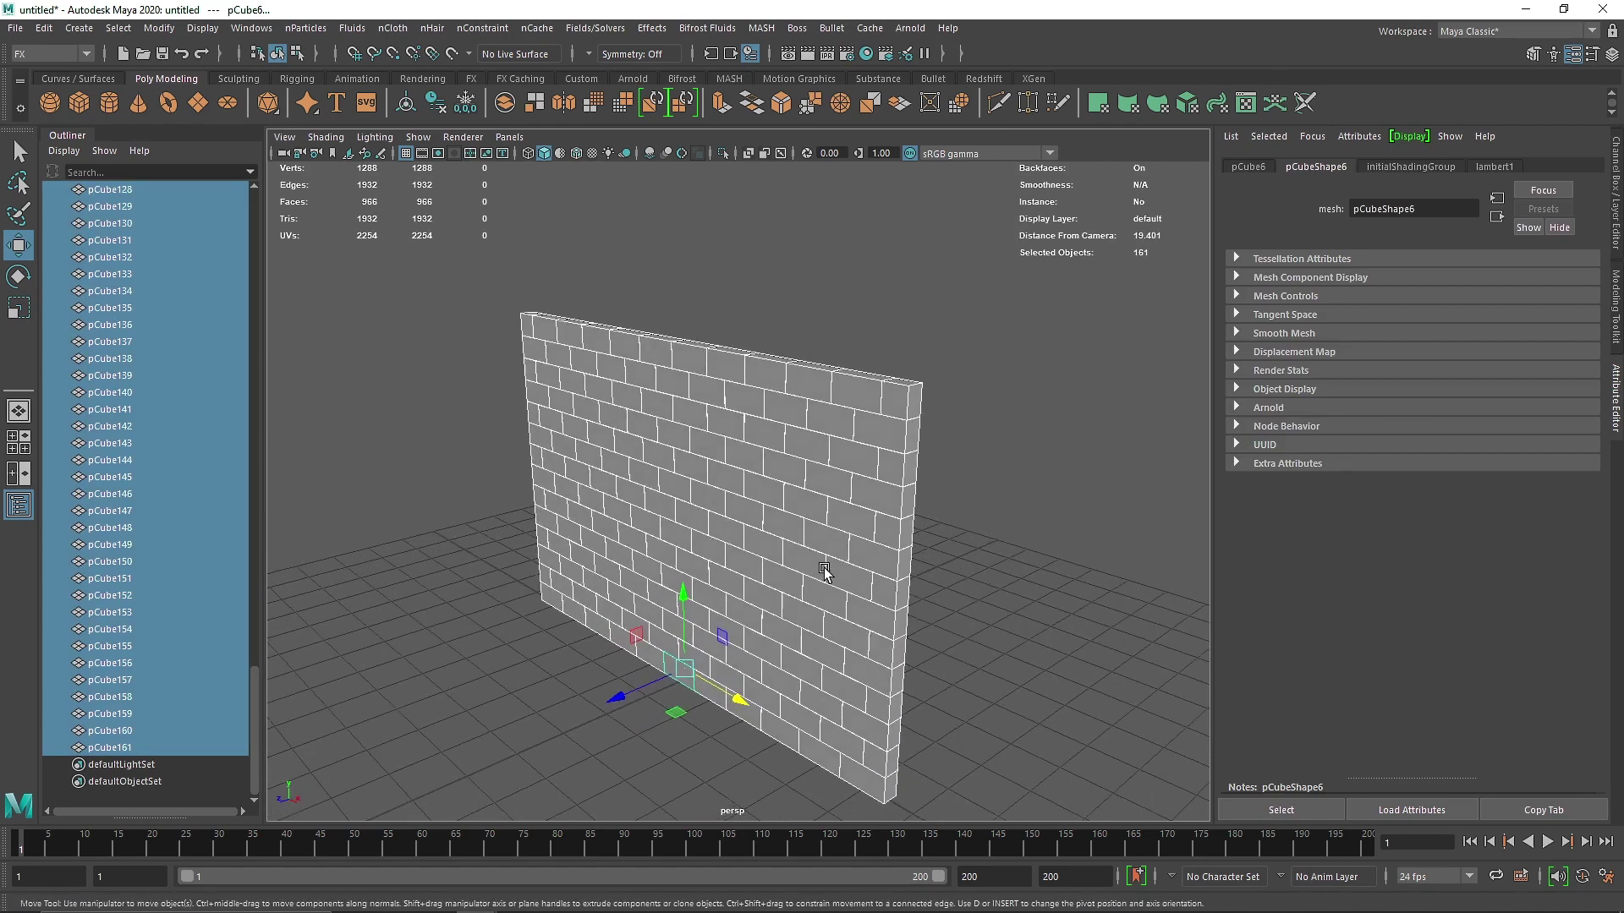
- Select corner brick pCube150 and inspect its attributes and channel values
{"action": "left_click", "coordinate": [19, 506]}
{"action": "left_click", "coordinate": [1619, 192]}
{"action": "left_click", "coordinate": [1615, 381]}
{"action": "left_click", "coordinate": [892, 247]}
{"action": "left_click", "coordinate": [832, 395]}
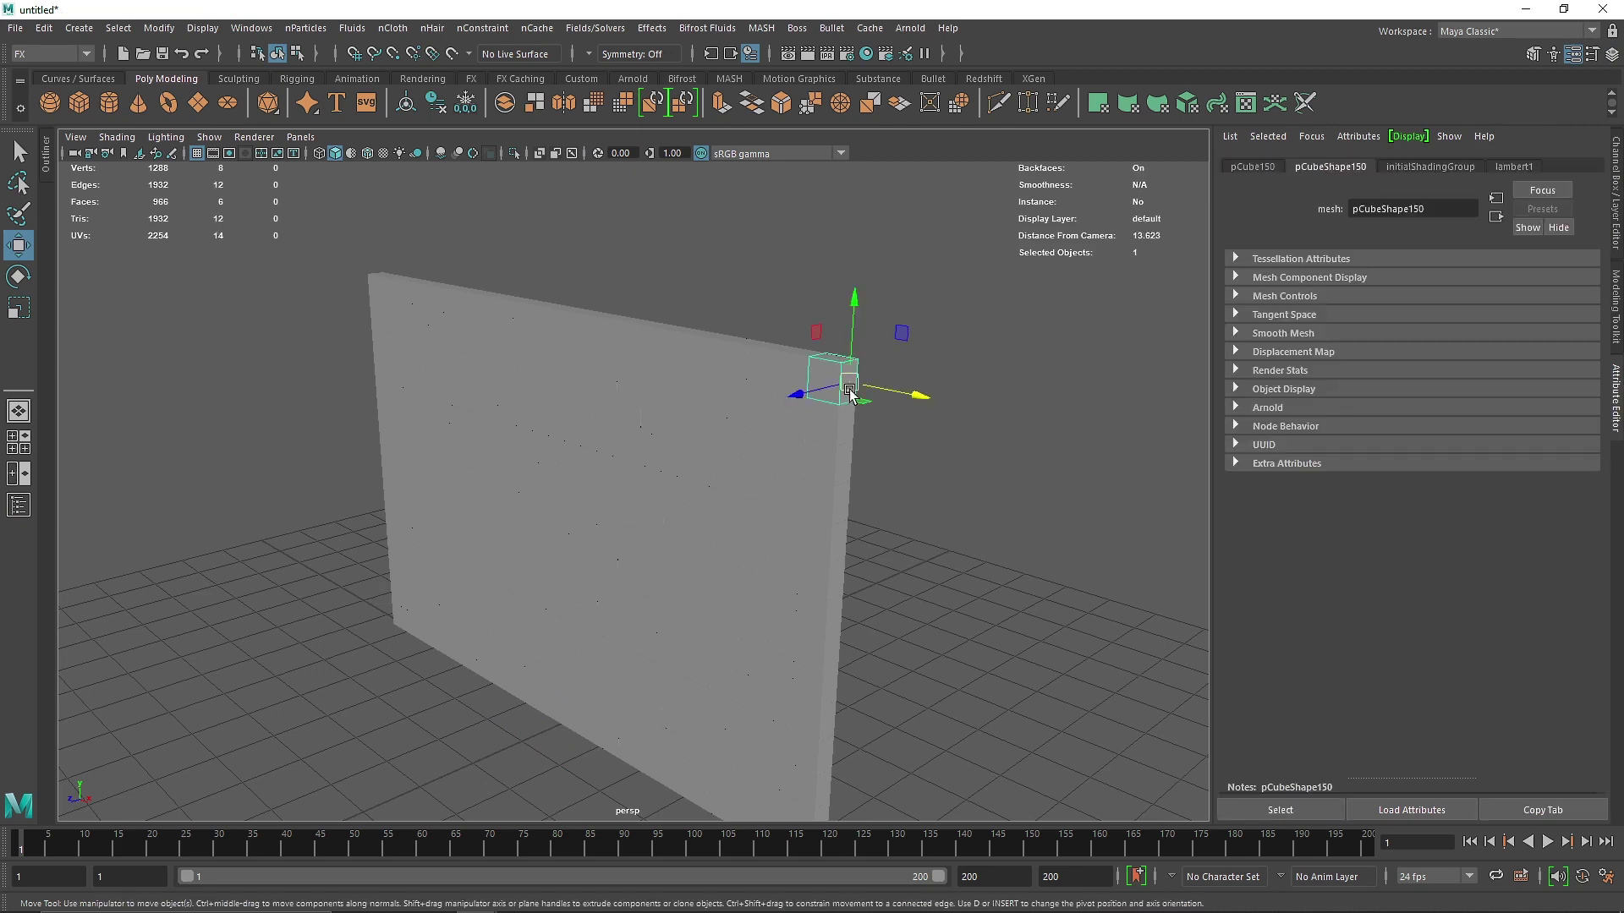
{"action": "left_click", "coordinate": [1423, 167]}
{"action": "key", "text": "ctrl+a"}
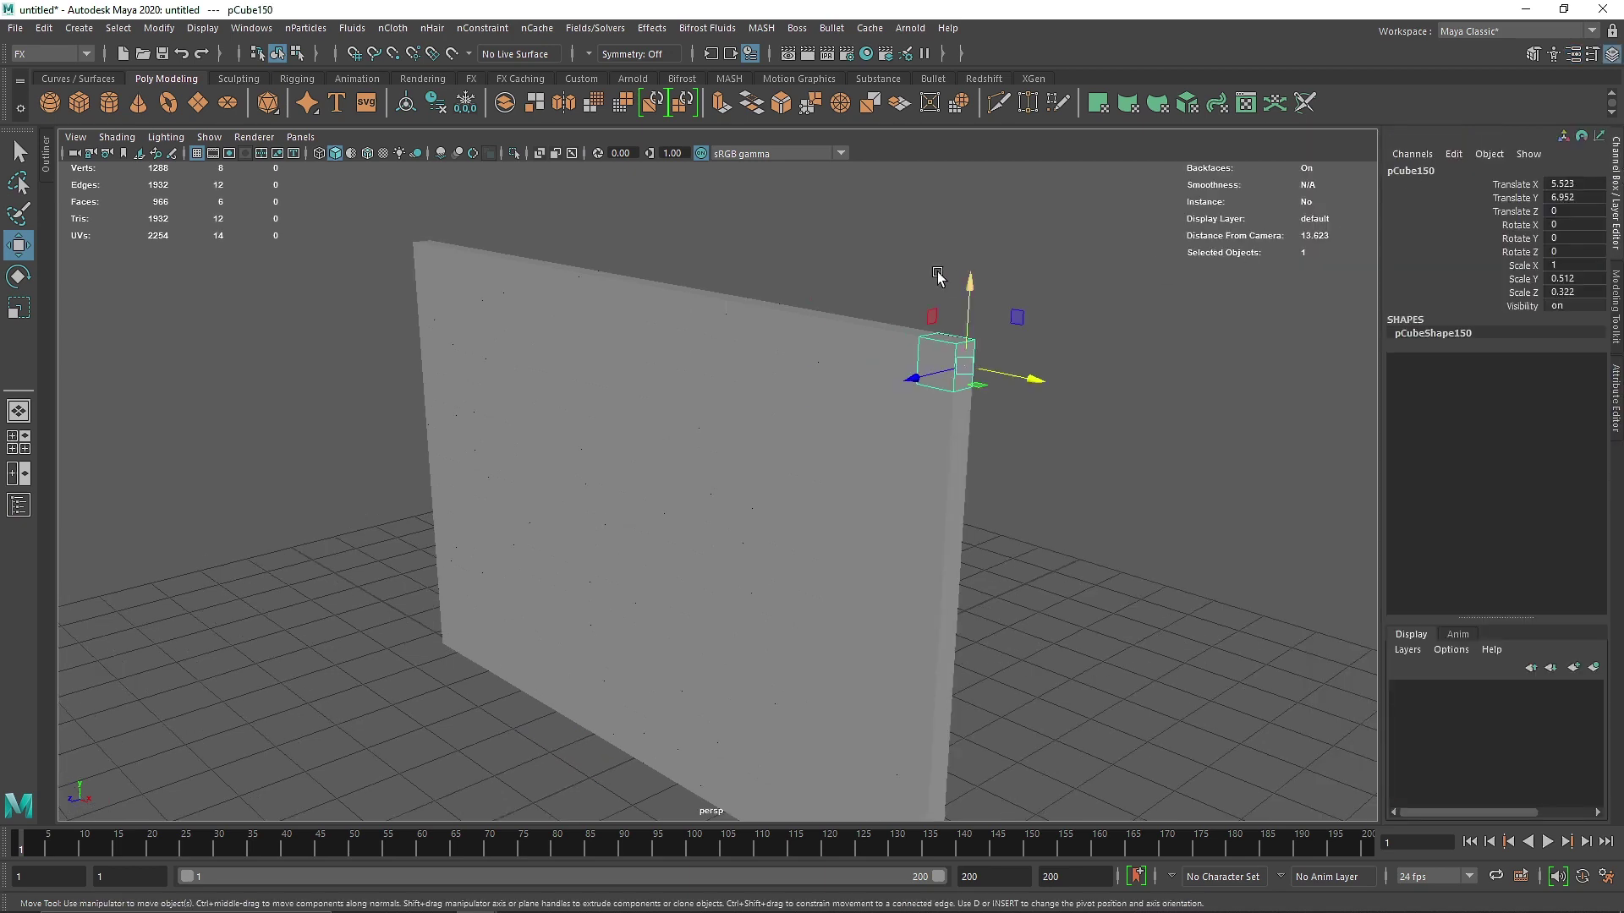
- Pick the top-right brick pCube149 and view its transform values
{"action": "left_click", "coordinate": [773, 304]}
{"action": "left_click", "coordinate": [1617, 199]}
{"action": "left_click_drag", "start_coordinate": [470, 222], "coordinate": [1057, 368]}
{"action": "left_click", "coordinate": [969, 367]}
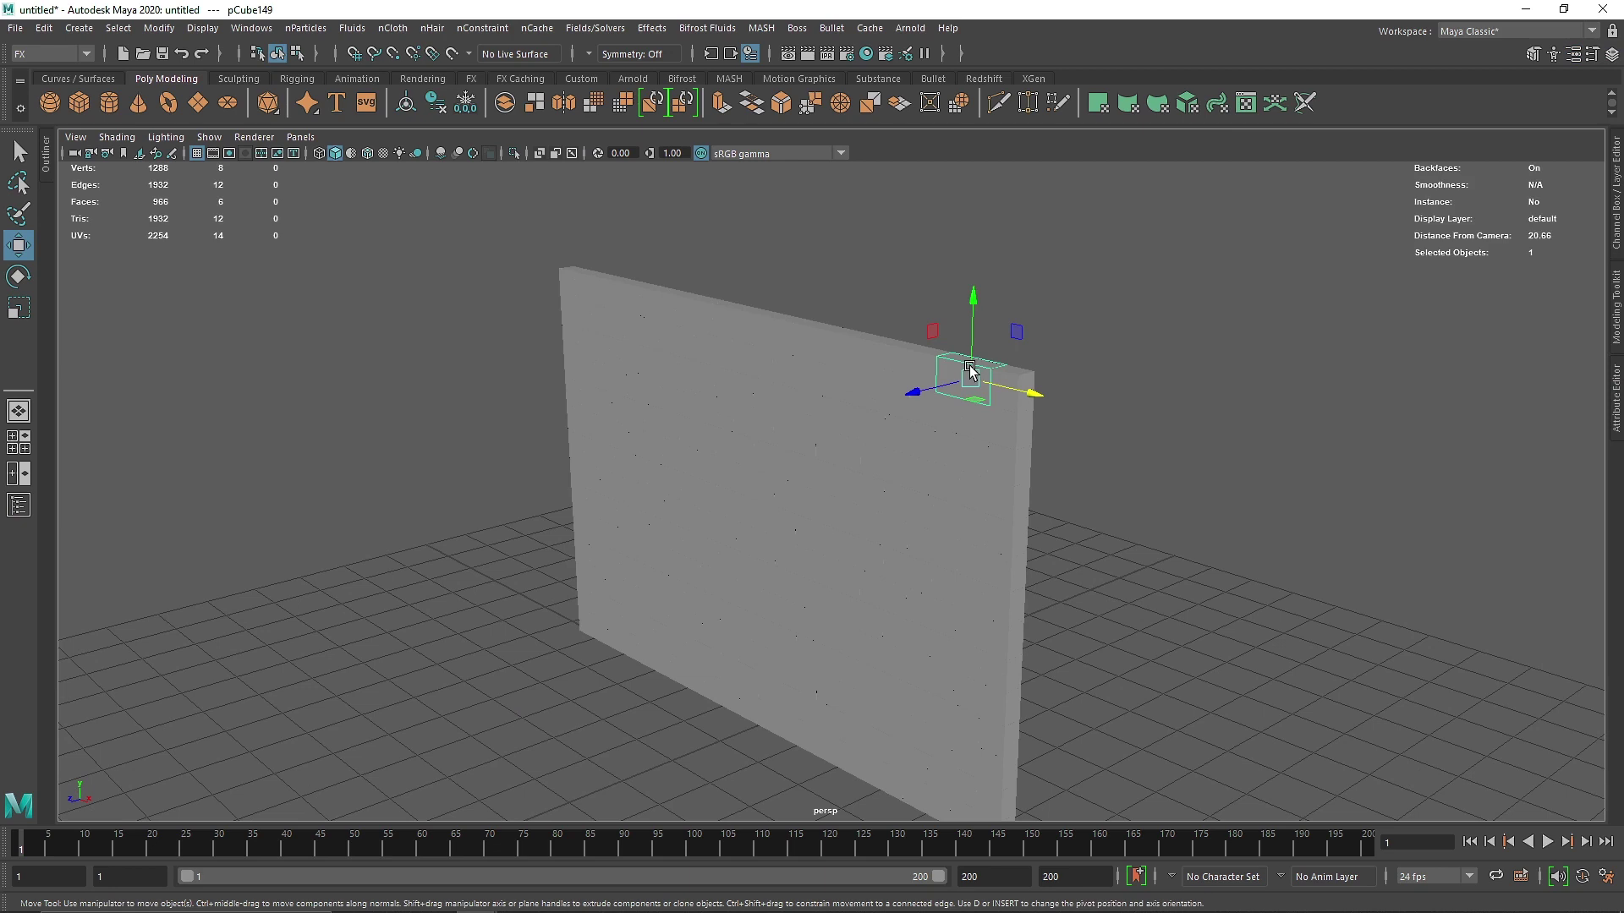
{"action": "left_click", "coordinate": [1617, 207]}
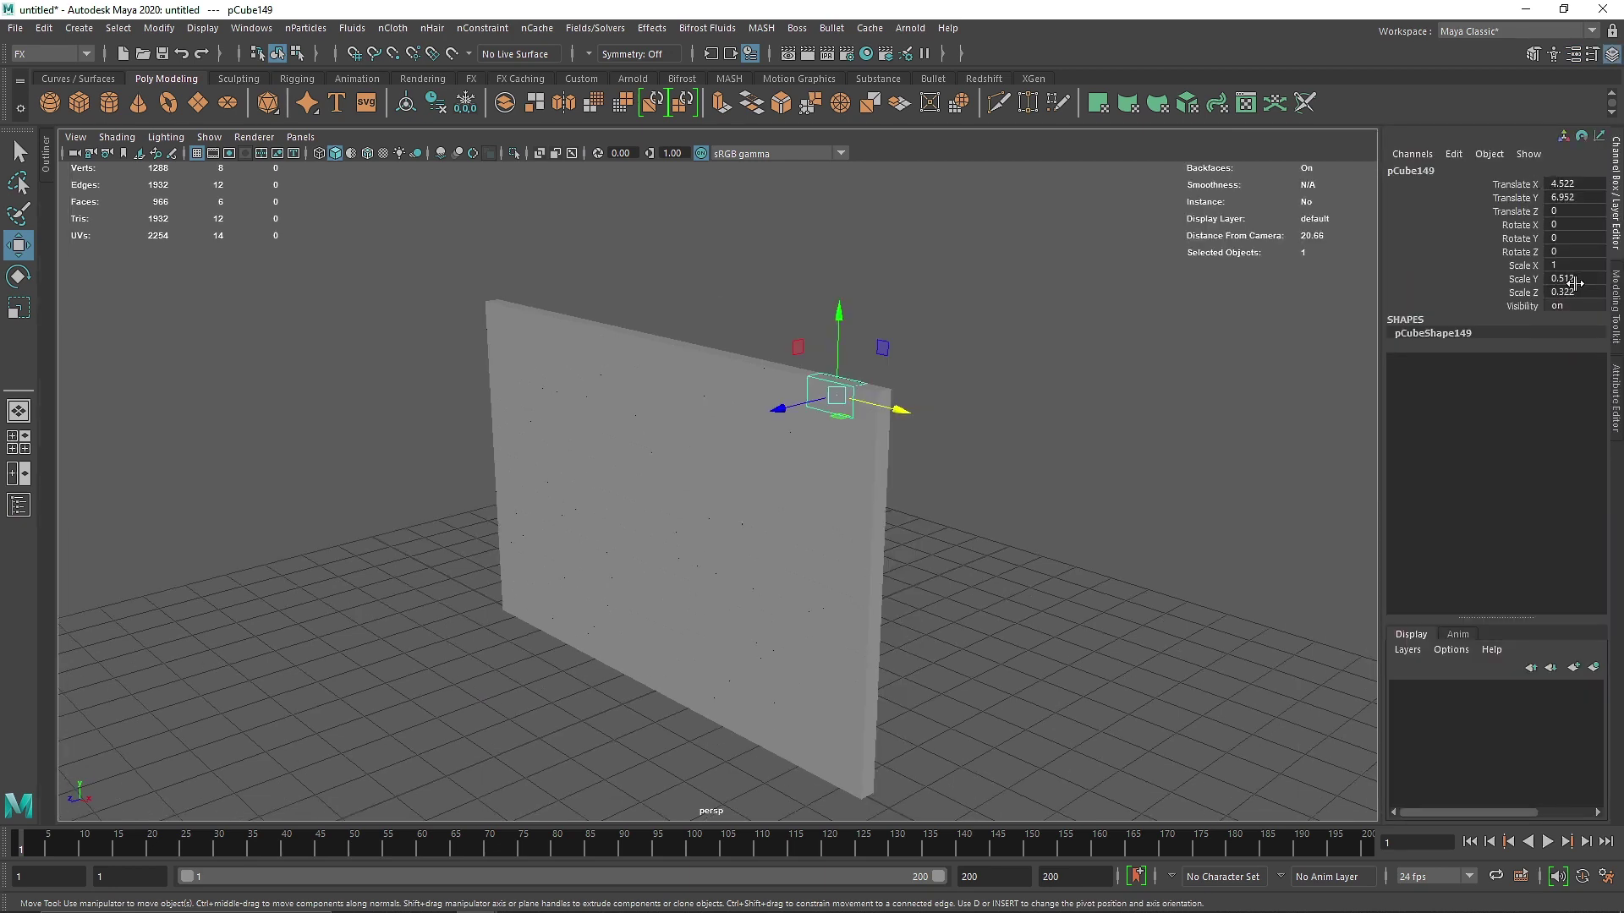
- Click through several individual bricks across the wall to inspect each one
{"action": "left_click", "coordinate": [855, 454]}
{"action": "left_click", "coordinate": [744, 387]}
{"action": "left_click", "coordinate": [572, 376]}
{"action": "left_click", "coordinate": [642, 468]}
{"action": "left_click", "coordinate": [581, 418]}
{"action": "left_click", "coordinate": [553, 469]}
{"action": "left_click", "coordinate": [771, 505]}
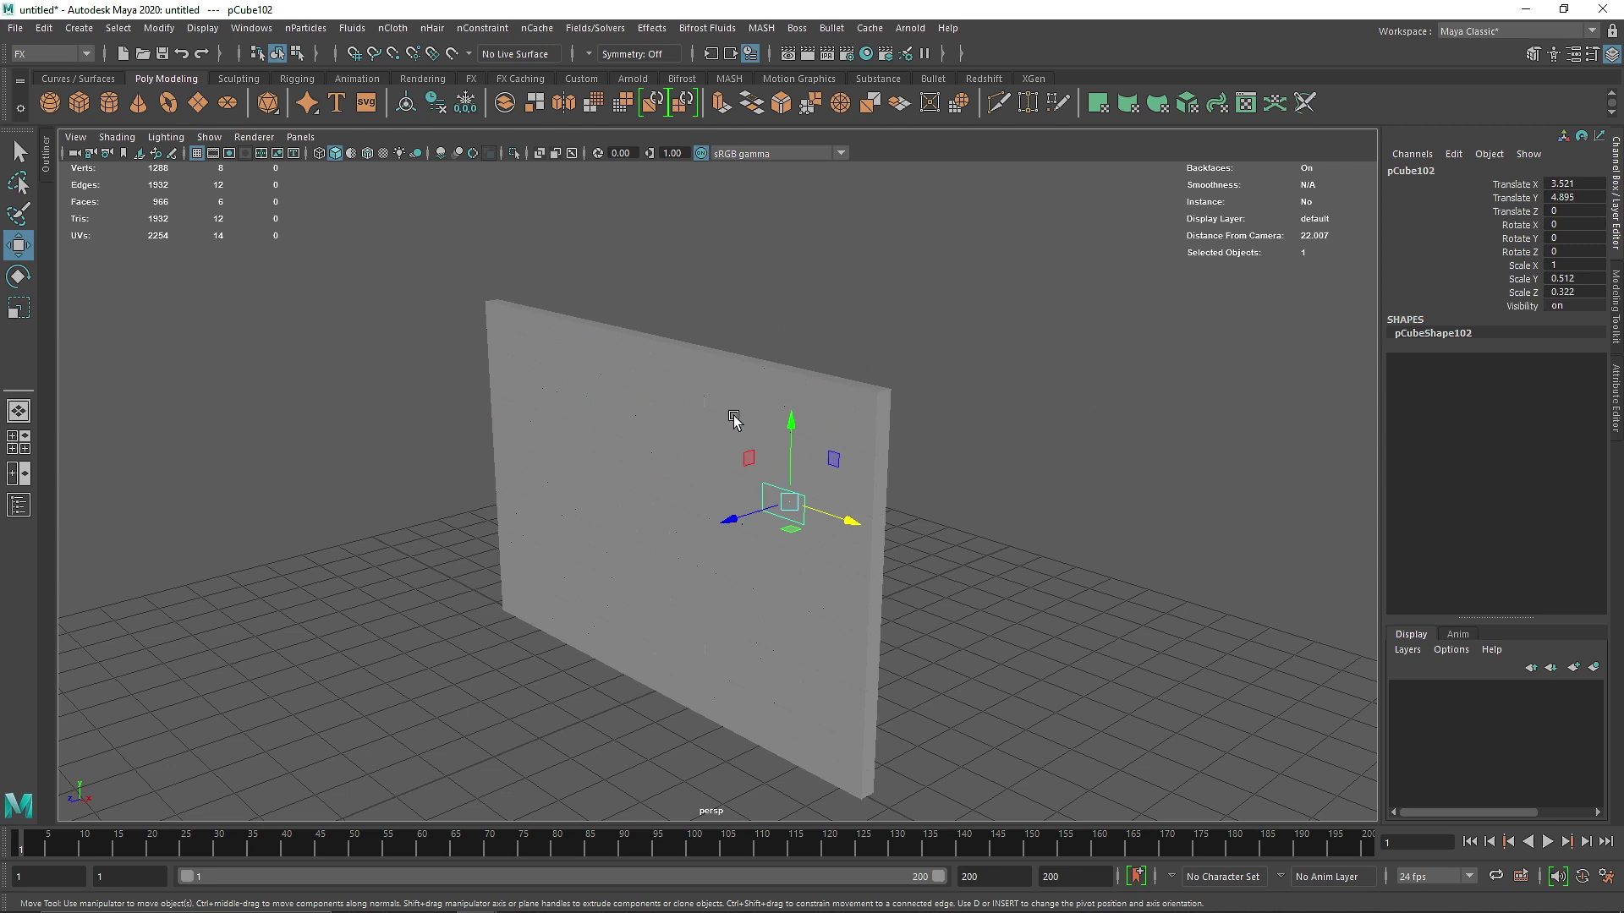
{"action": "scroll", "coordinate": [733, 420], "scroll_direction": "down", "scroll_amount": 5}
- Select the whole wall, then deselect and check single bricks from a head-on angle
{"action": "left_click_drag", "start_coordinate": [427, 306], "coordinate": [1069, 797]}
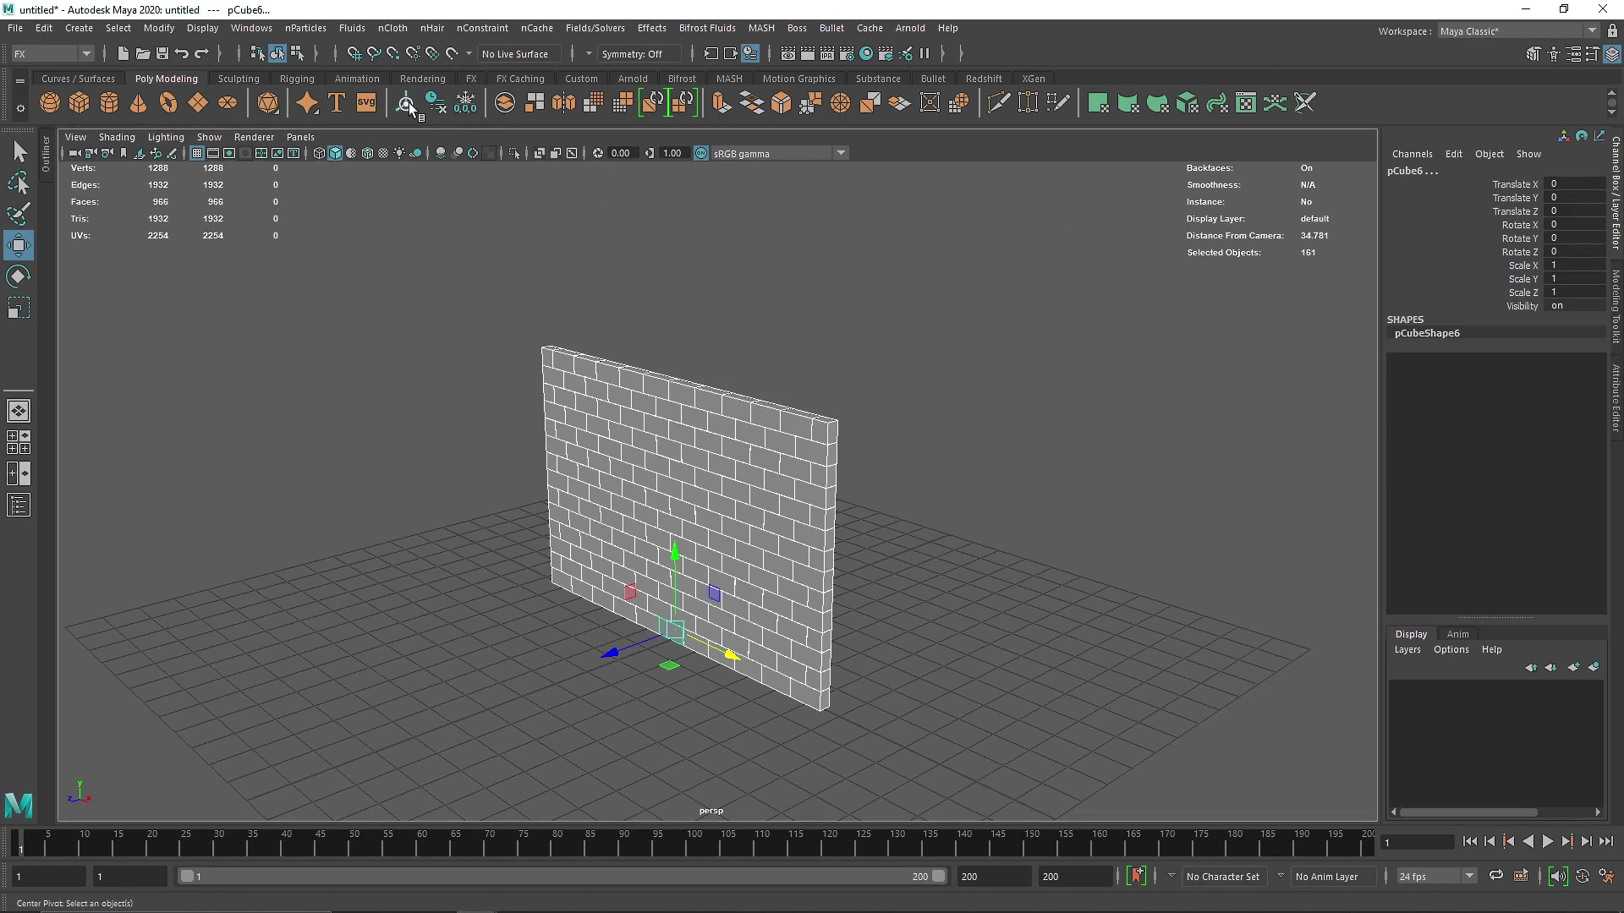
{"action": "left_click", "coordinate": [1154, 319]}
{"action": "left_click_drag", "start_coordinate": [973, 414], "coordinate": [722, 438], "text": "alt"}
{"action": "left_click", "coordinate": [722, 438]}
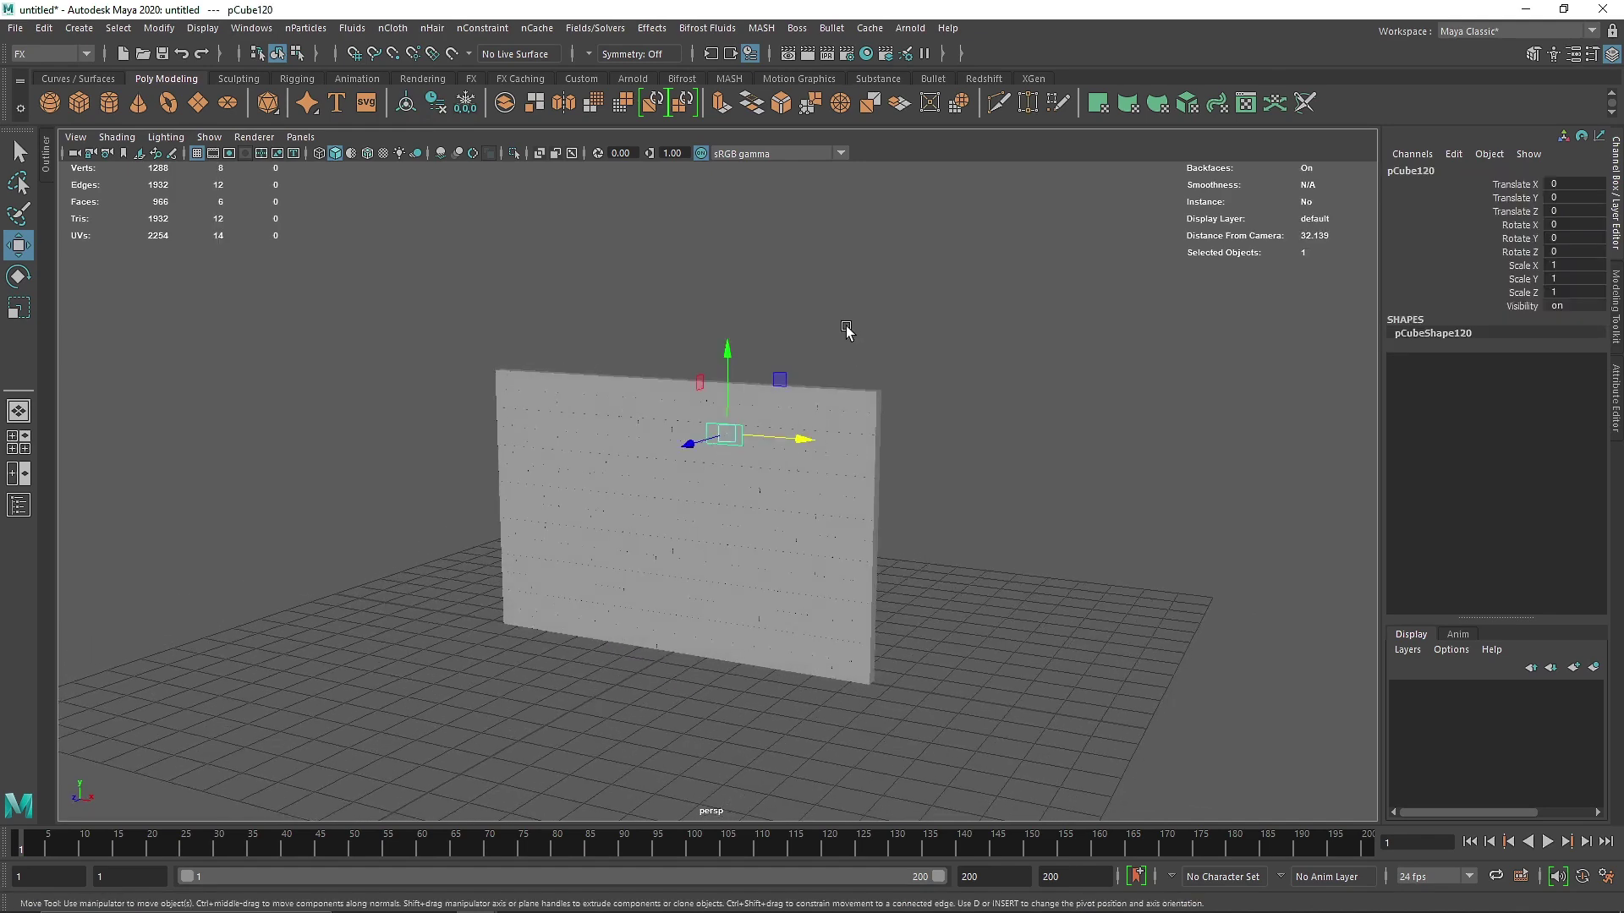
{"action": "left_click_drag", "start_coordinate": [845, 331], "coordinate": [761, 464], "text": "alt"}
{"action": "left_click", "coordinate": [697, 484]}
{"action": "left_click", "coordinate": [660, 401]}
- From an angled view, marquee-select all 161 bricks of the wall
{"action": "left_click_drag", "start_coordinate": [641, 399], "coordinate": [953, 363], "text": "alt"}
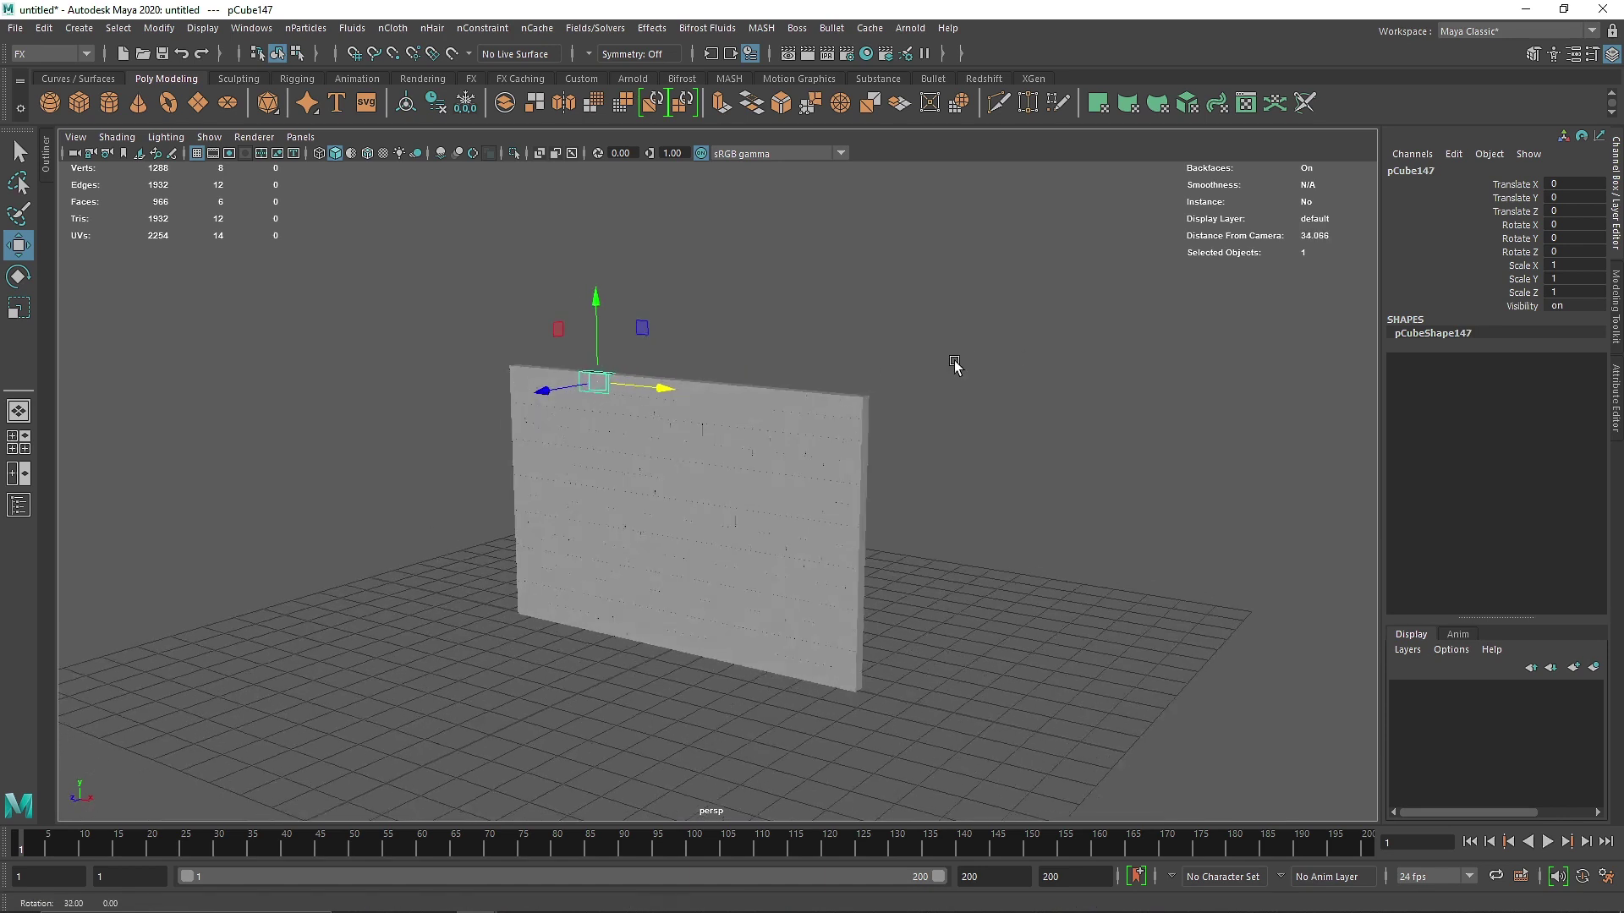
{"action": "left_click", "coordinate": [617, 290]}
{"action": "left_click_drag", "start_coordinate": [1047, 739], "coordinate": [359, 265]}
- Turn the selected bricks into a Bullet Rigid Set
{"action": "left_click", "coordinate": [827, 33]}
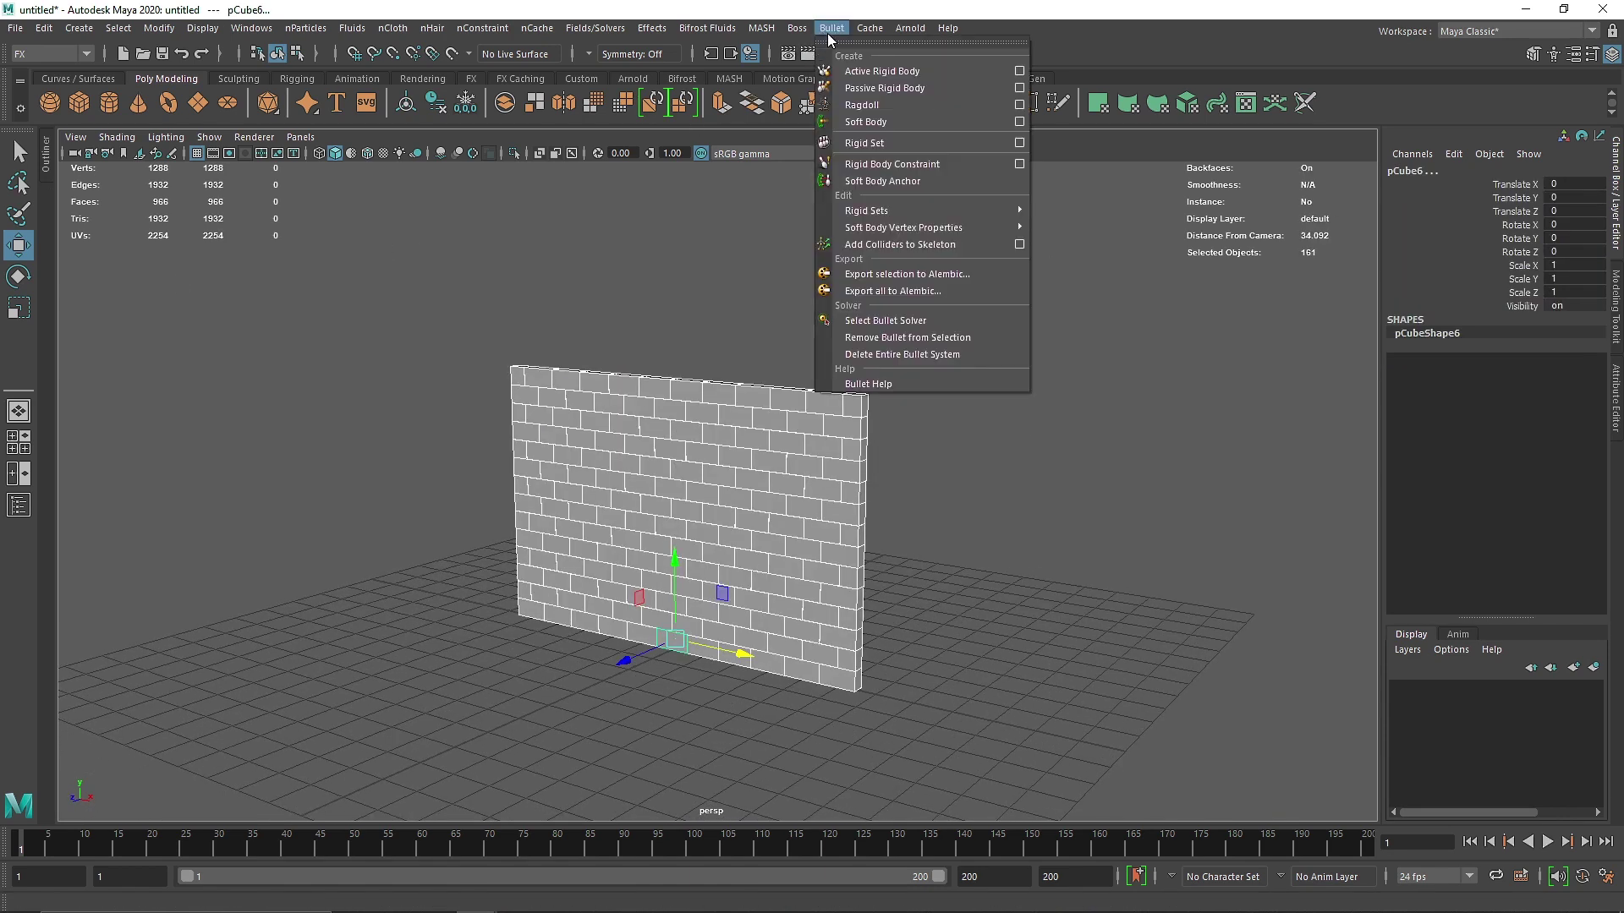
{"action": "left_click", "coordinate": [905, 142]}
{"action": "left_click_drag", "start_coordinate": [898, 211], "coordinate": [877, 448], "text": "alt"}
{"action": "scroll", "coordinate": [877, 448], "scroll_direction": "down", "scroll_amount": 5}
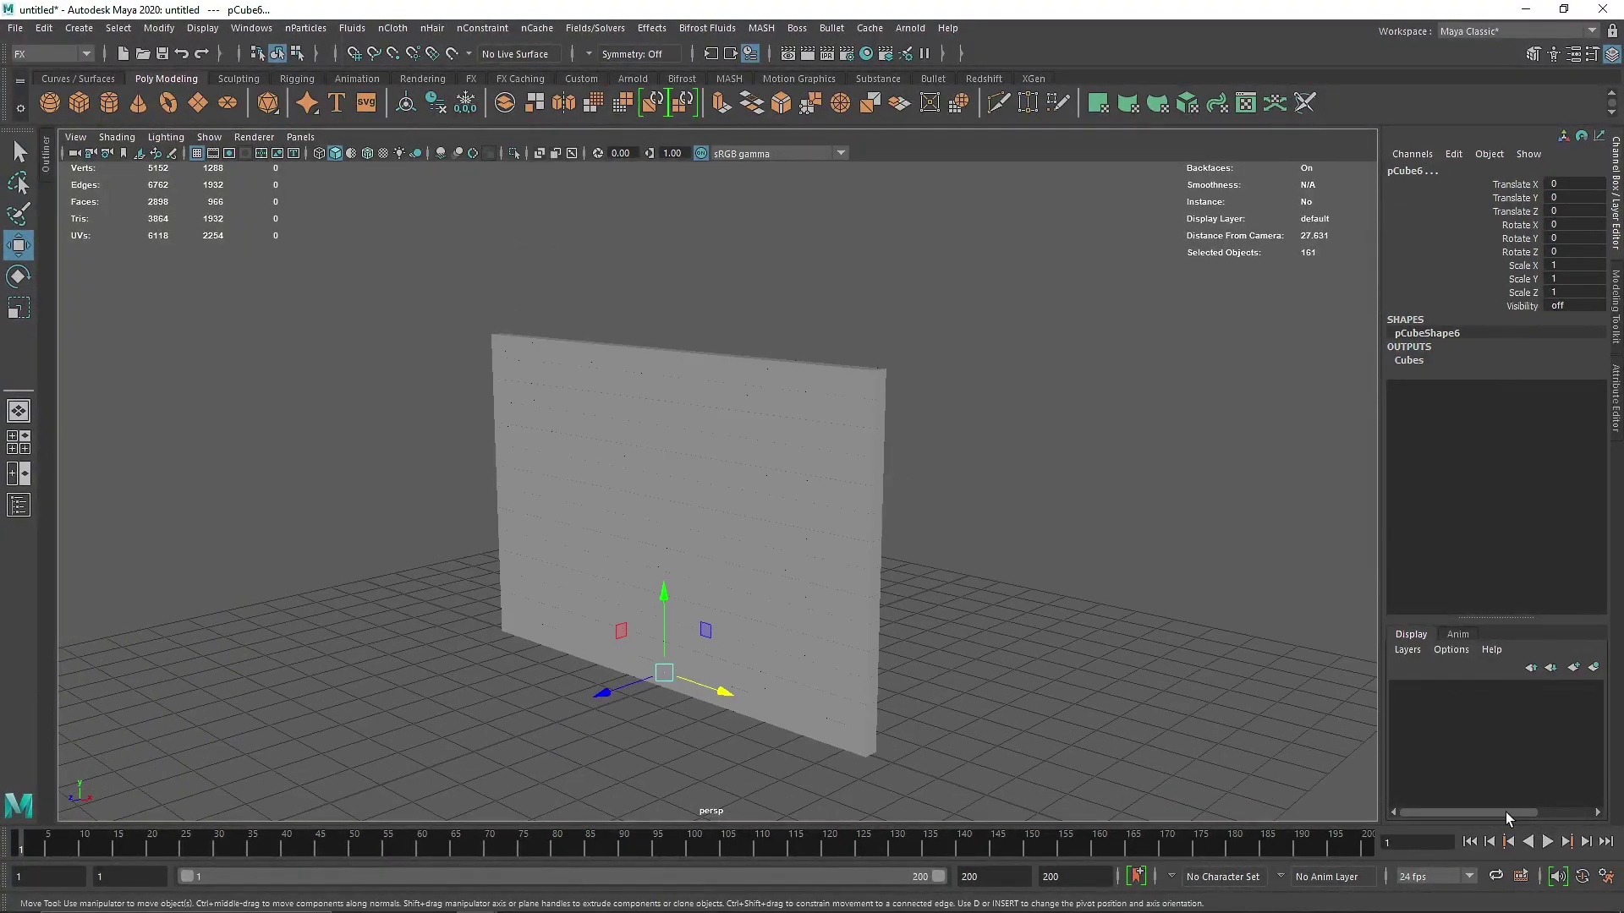
- Test-play and rewind the simulation, then select the CubesSolved mesh in the Outliner
{"action": "left_click", "coordinate": [1547, 841]}
{"action": "left_click", "coordinate": [1548, 841]}
{"action": "left_click", "coordinate": [1469, 842]}
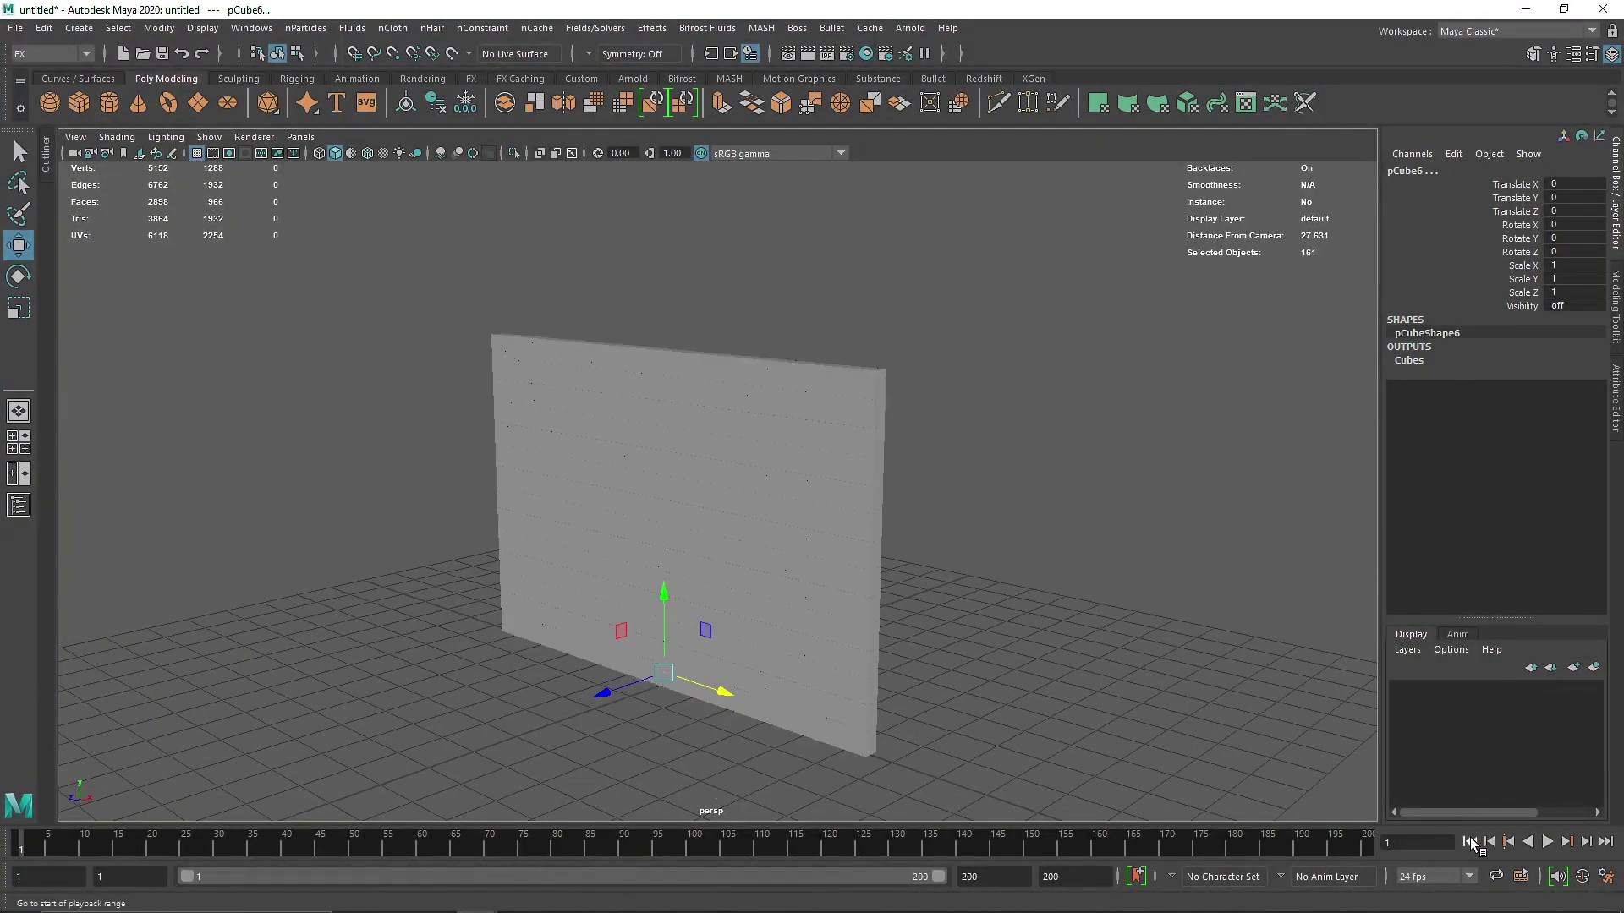
{"action": "left_click", "coordinate": [47, 148]}
{"action": "left_click", "coordinate": [647, 394]}
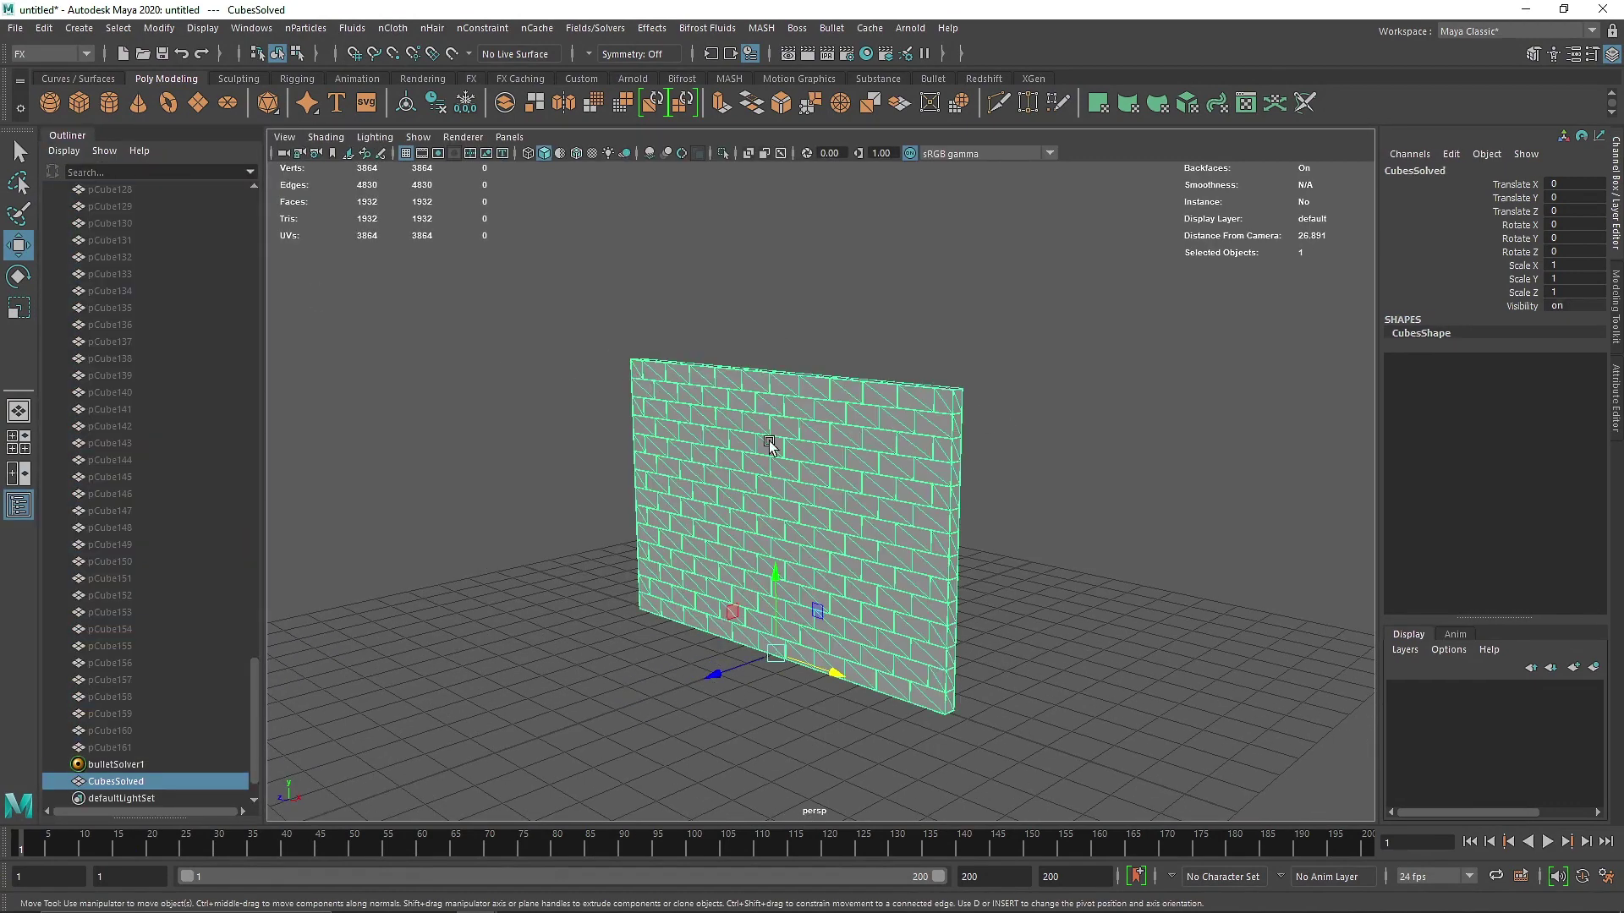
{"action": "left_click_drag", "start_coordinate": [770, 446], "coordinate": [702, 427], "text": "alt"}
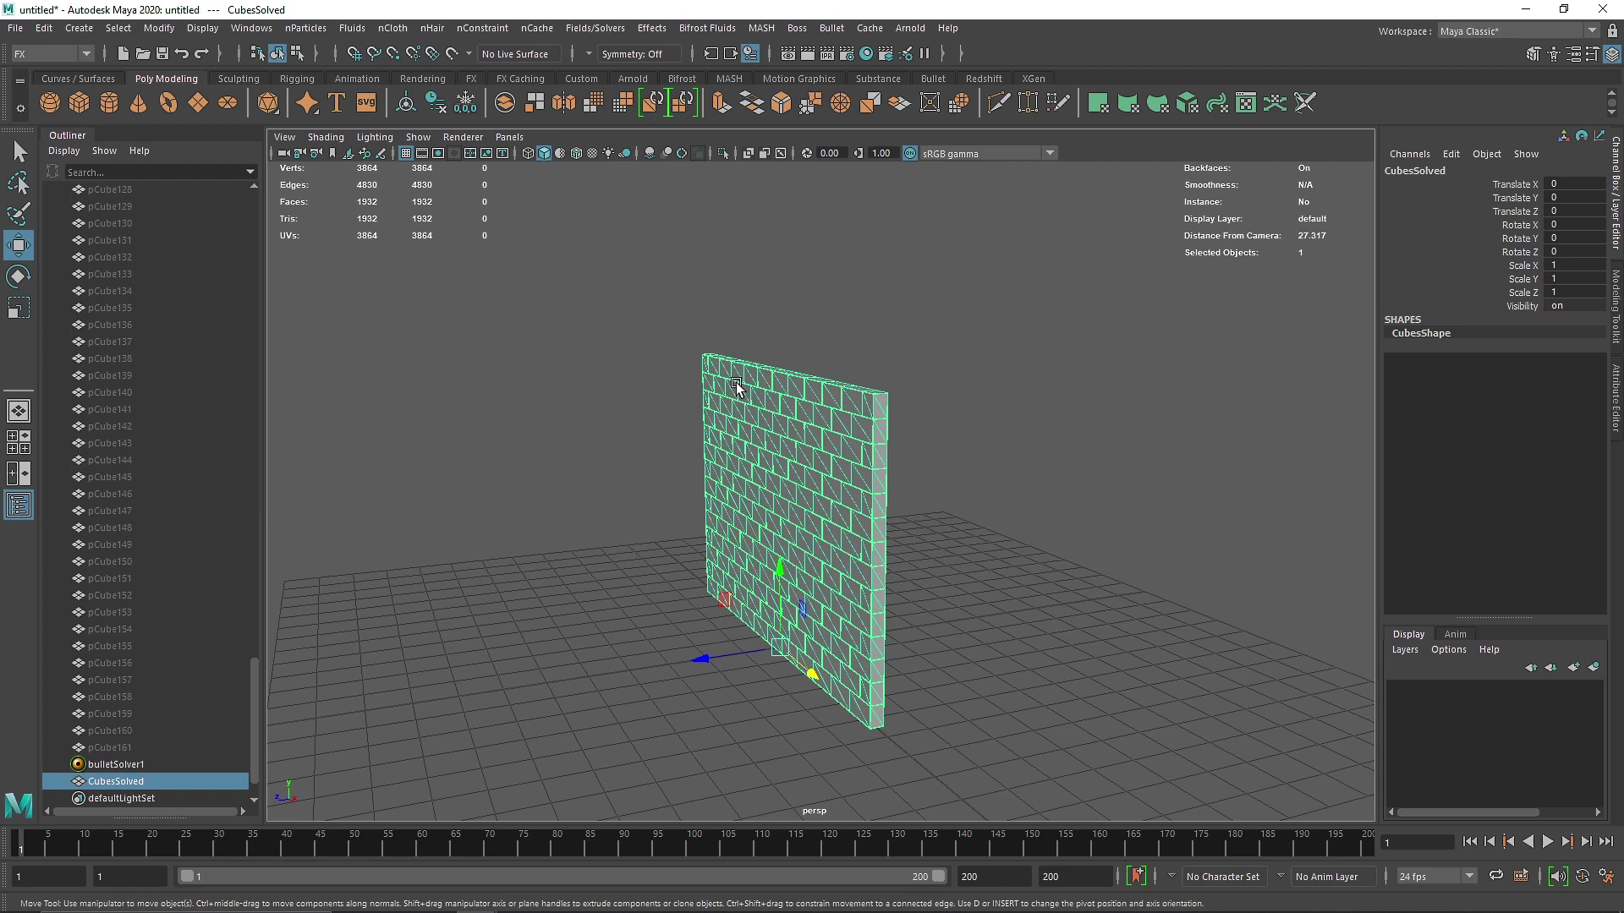
{"action": "scroll", "coordinate": [200, 742], "scroll_direction": "down", "scroll_amount": 1}
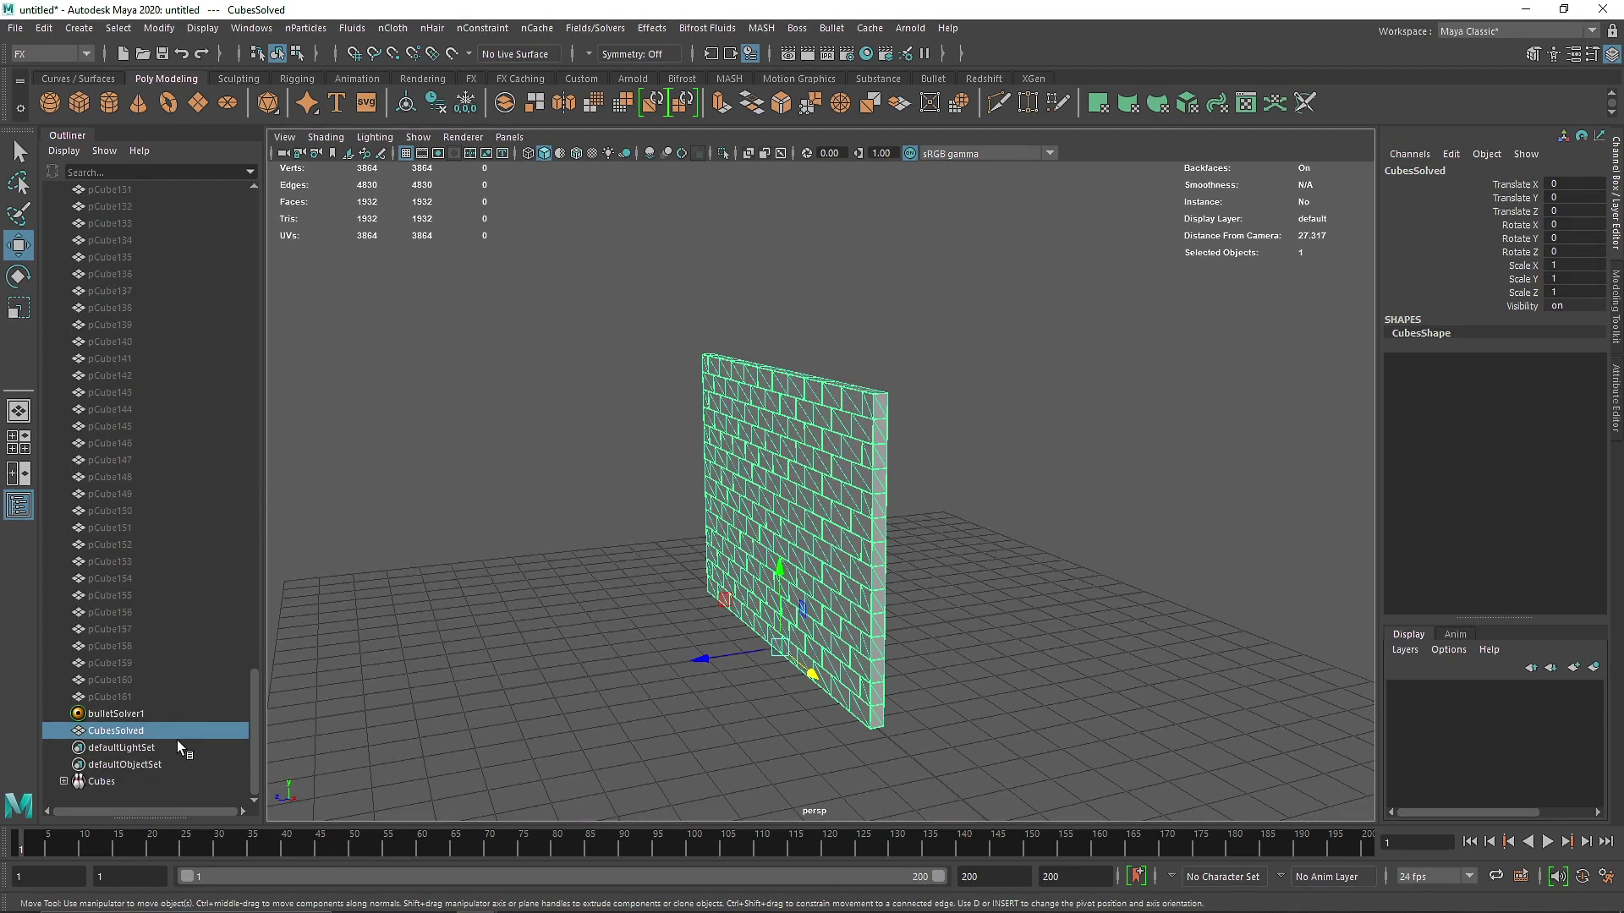
- Show bulletSolver1's attributes, play until the top bricks fall, then rewind to frame 1
{"action": "left_click", "coordinate": [140, 714]}
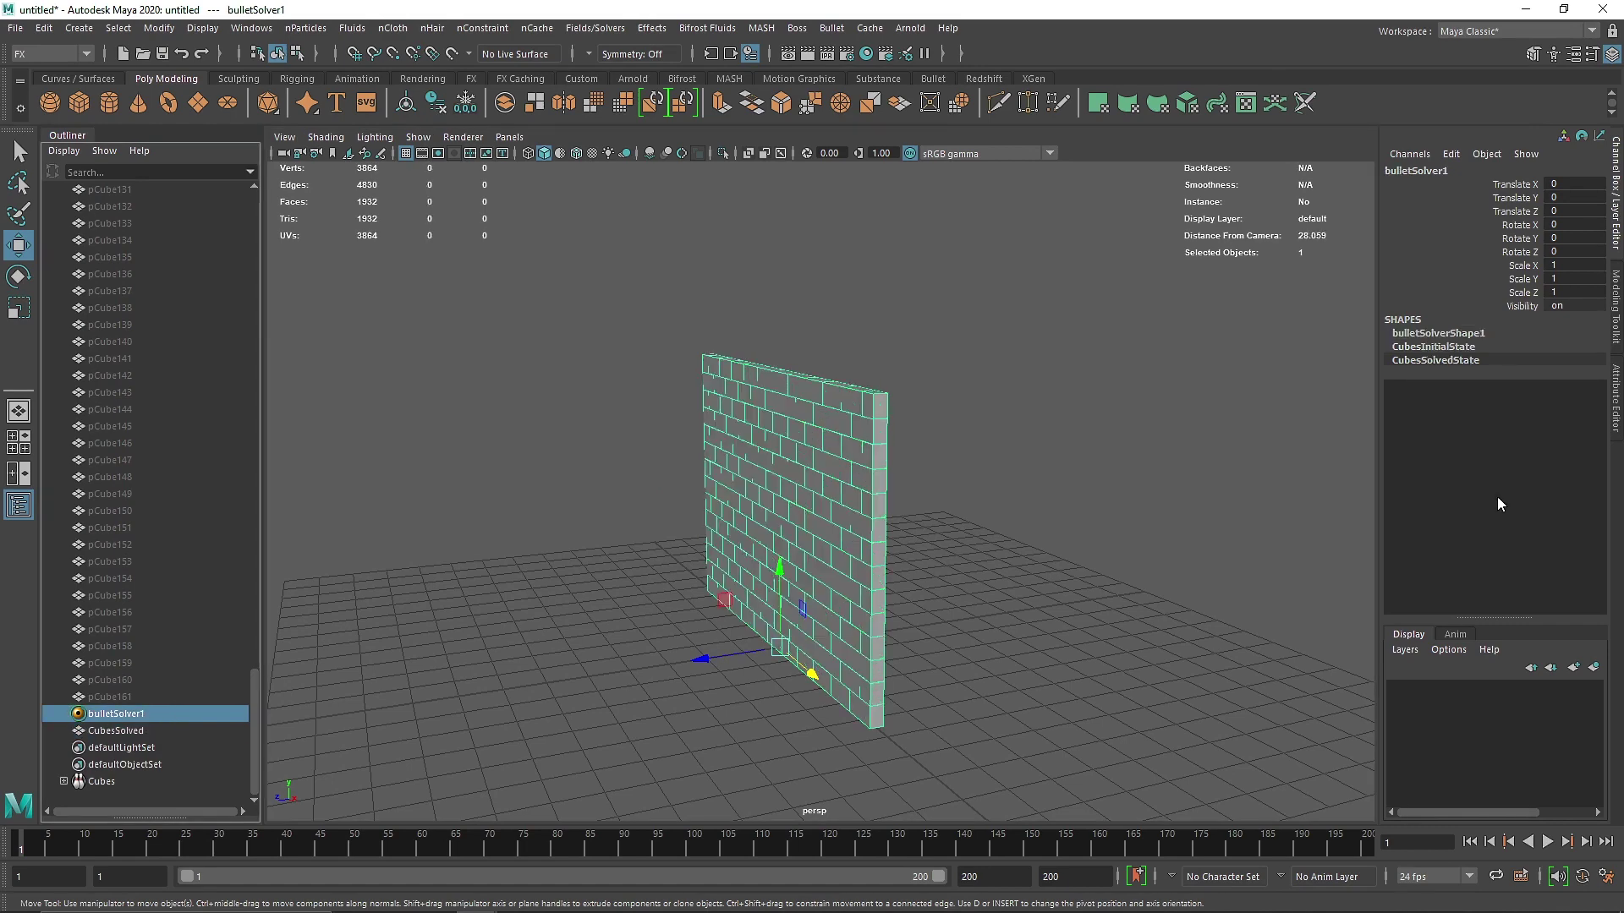
{"action": "key", "text": "ctrl+a"}
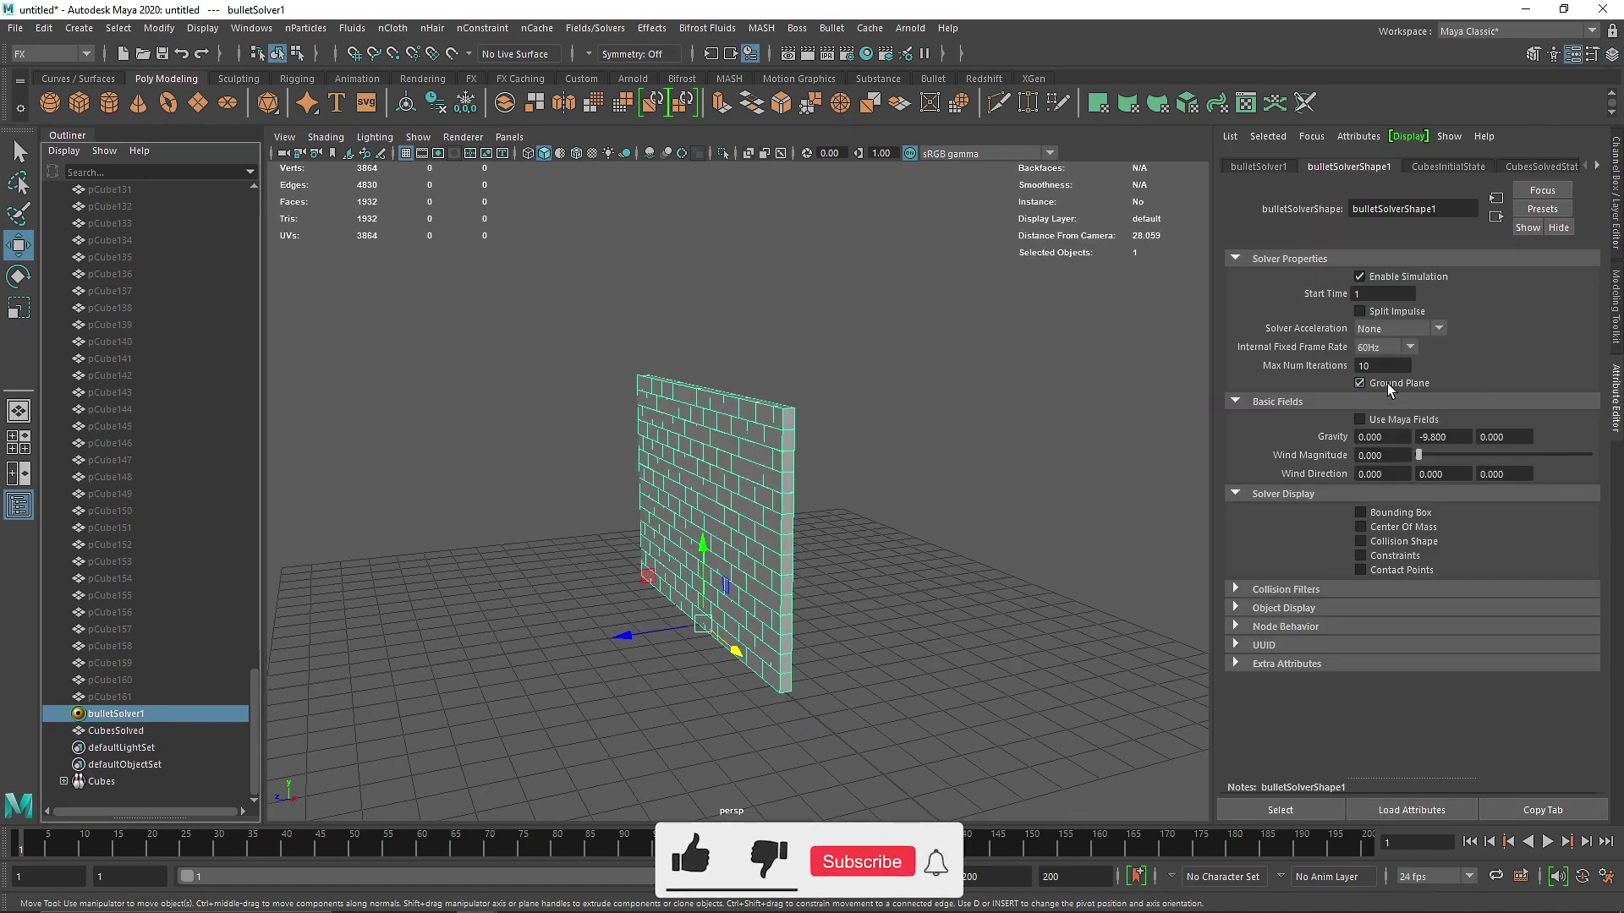
{"action": "left_click", "coordinate": [1549, 842]}
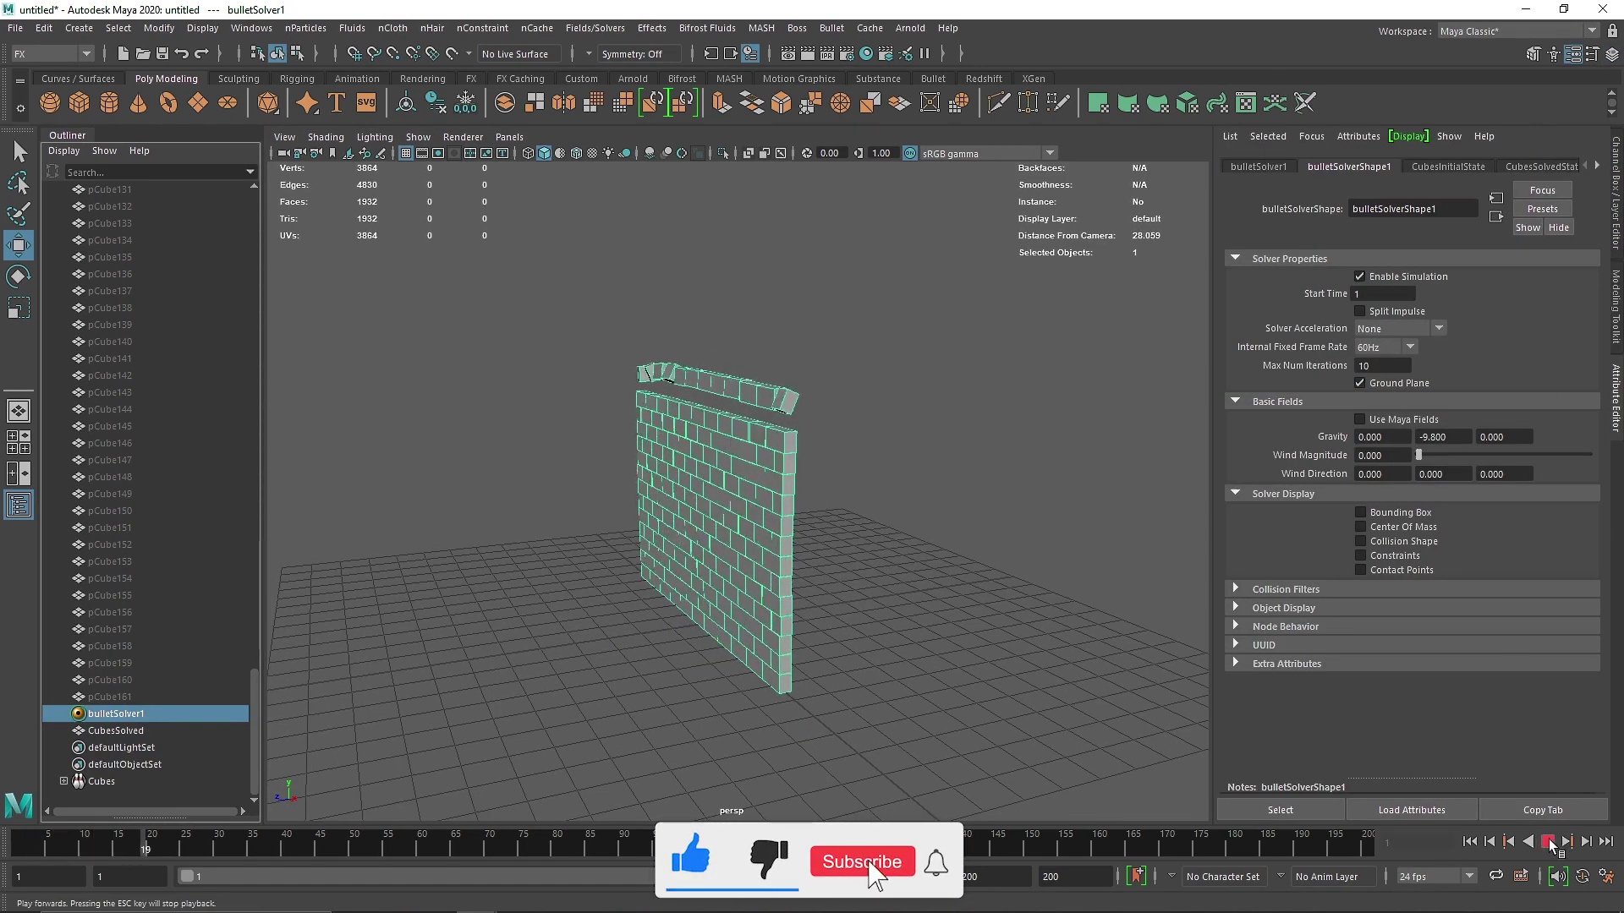
{"action": "left_click_drag", "start_coordinate": [905, 550], "coordinate": [822, 533], "text": "alt"}
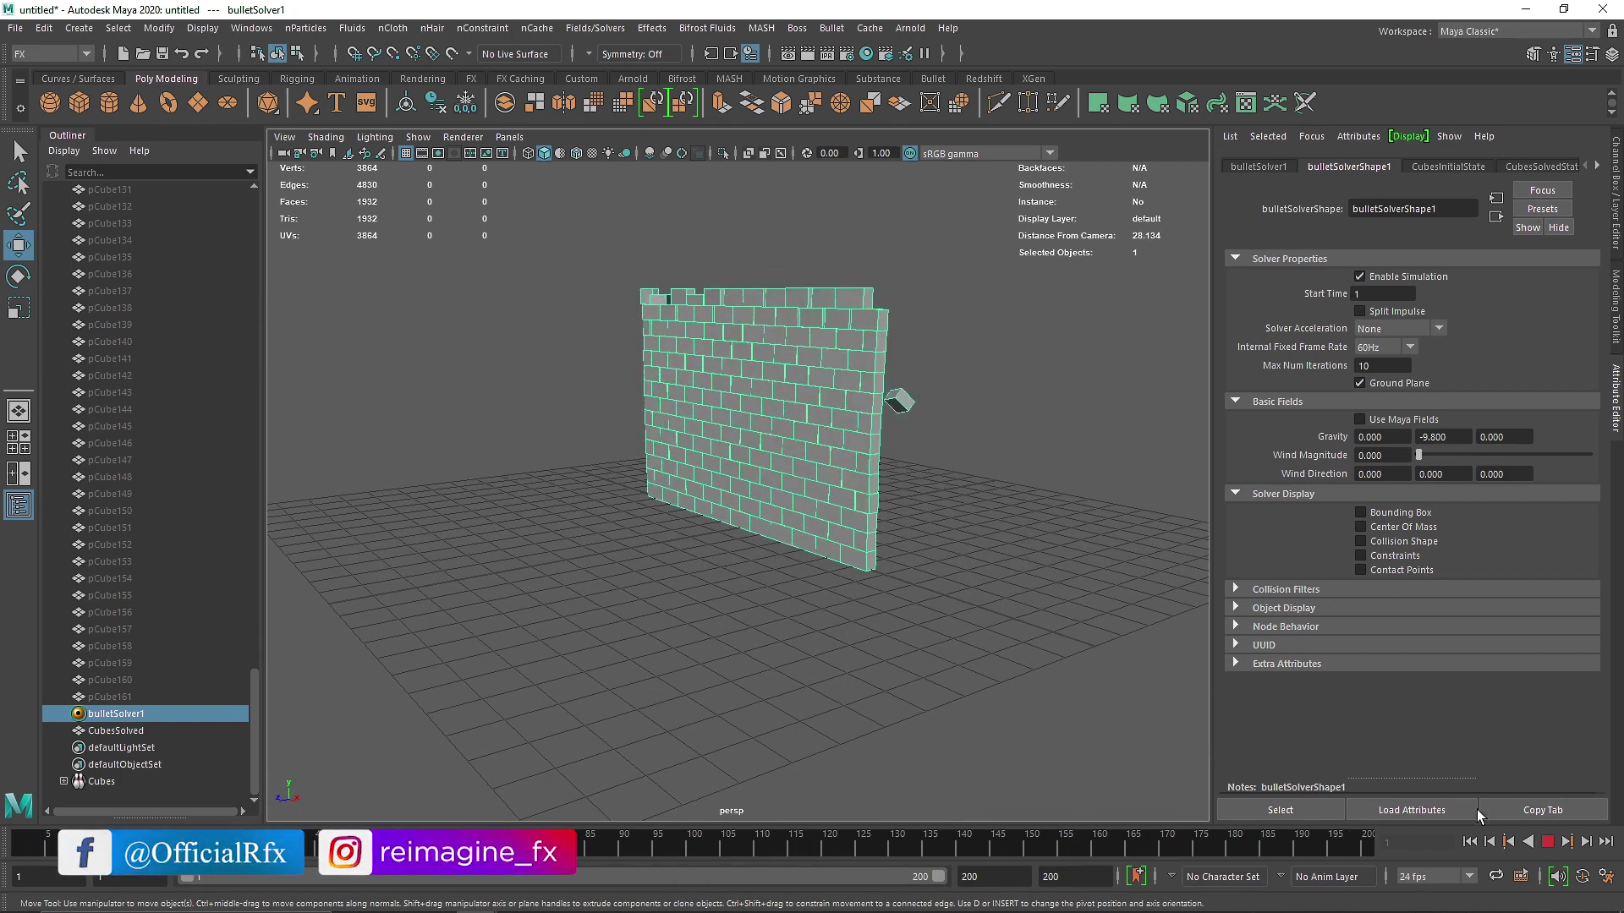
{"action": "left_click", "coordinate": [1545, 842]}
{"action": "left_click", "coordinate": [1468, 842]}
{"action": "middle_click_drag", "start_coordinate": [1057, 538], "coordinate": [1087, 564], "text": "alt"}
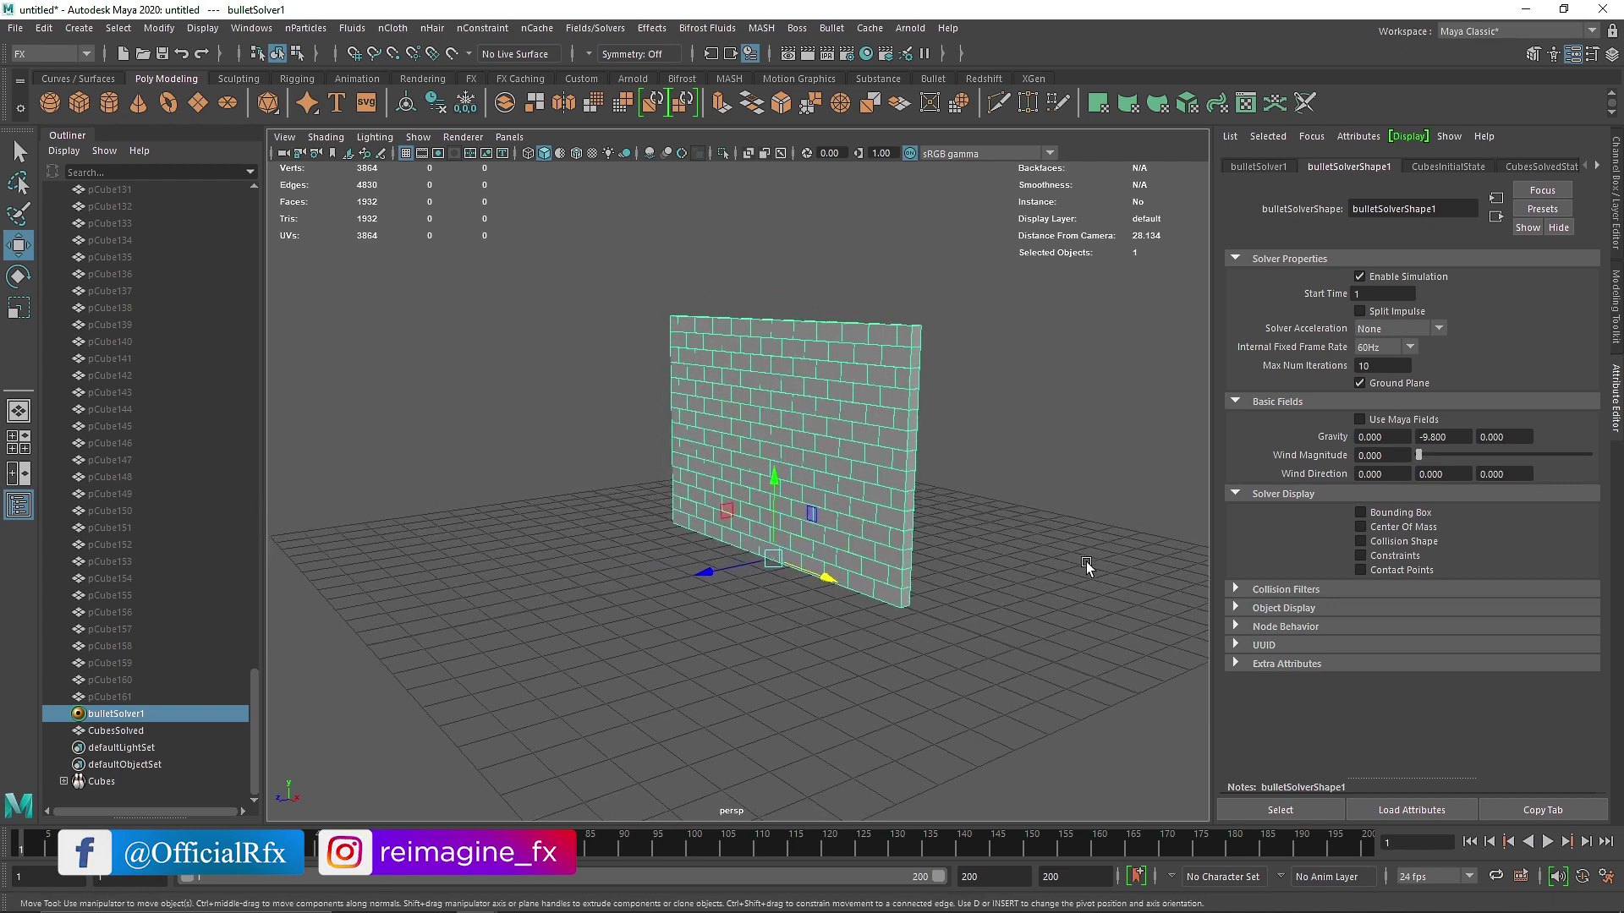
{"action": "left_click", "coordinate": [152, 724]}
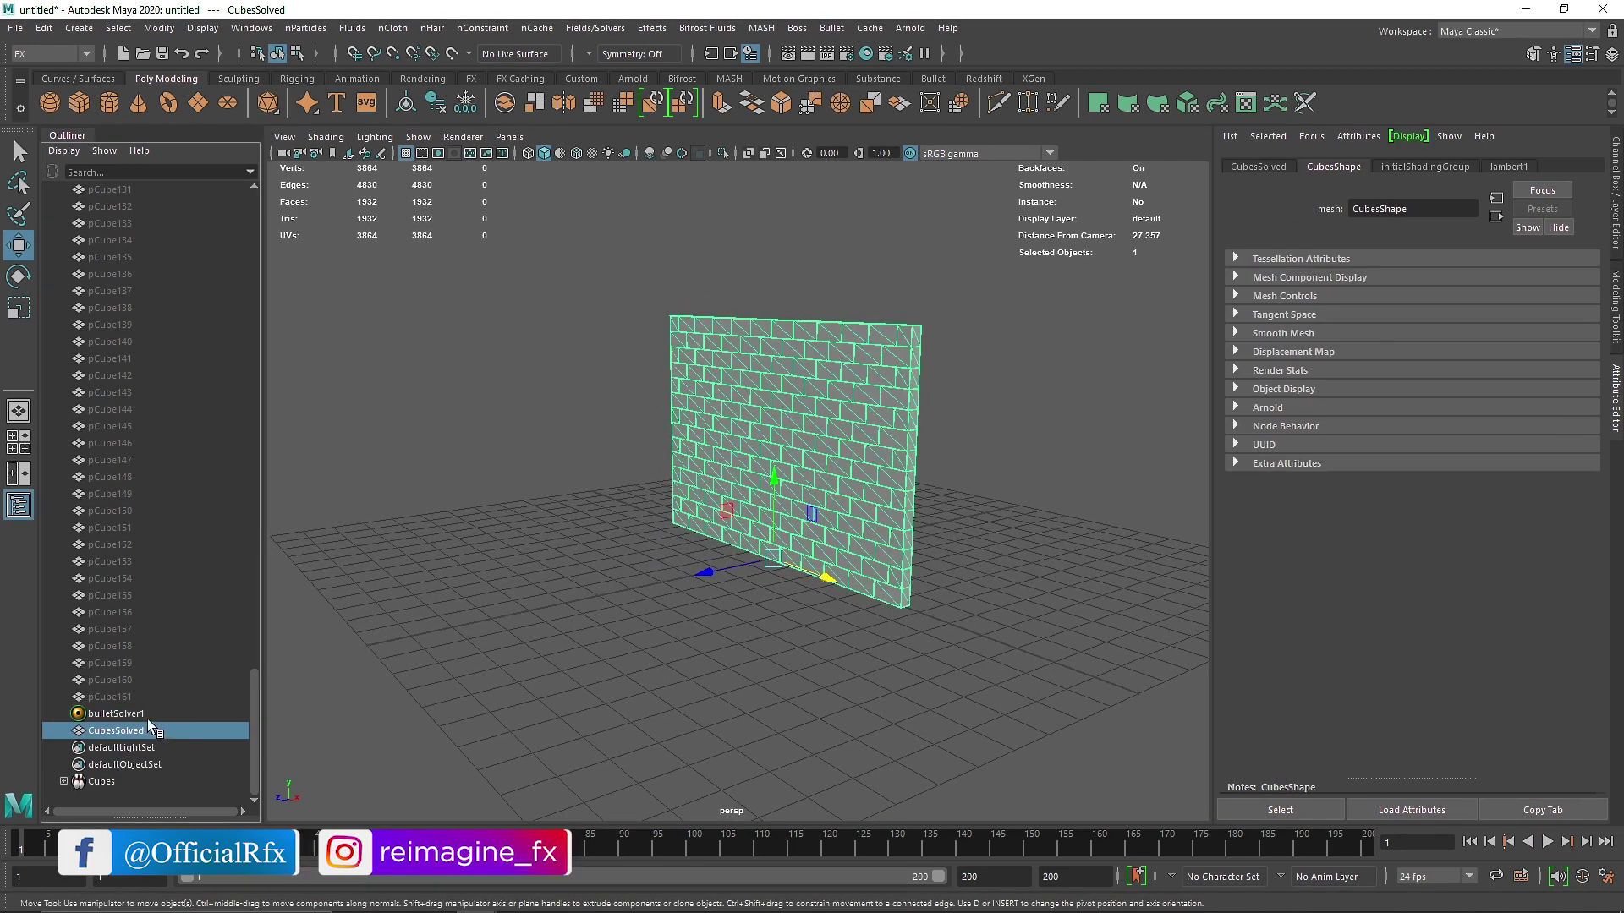
- In CubesInitialState, expand Rigid Attributes and Initial Conditions to turn on Initially Sleeping
{"action": "left_click", "coordinate": [148, 718]}
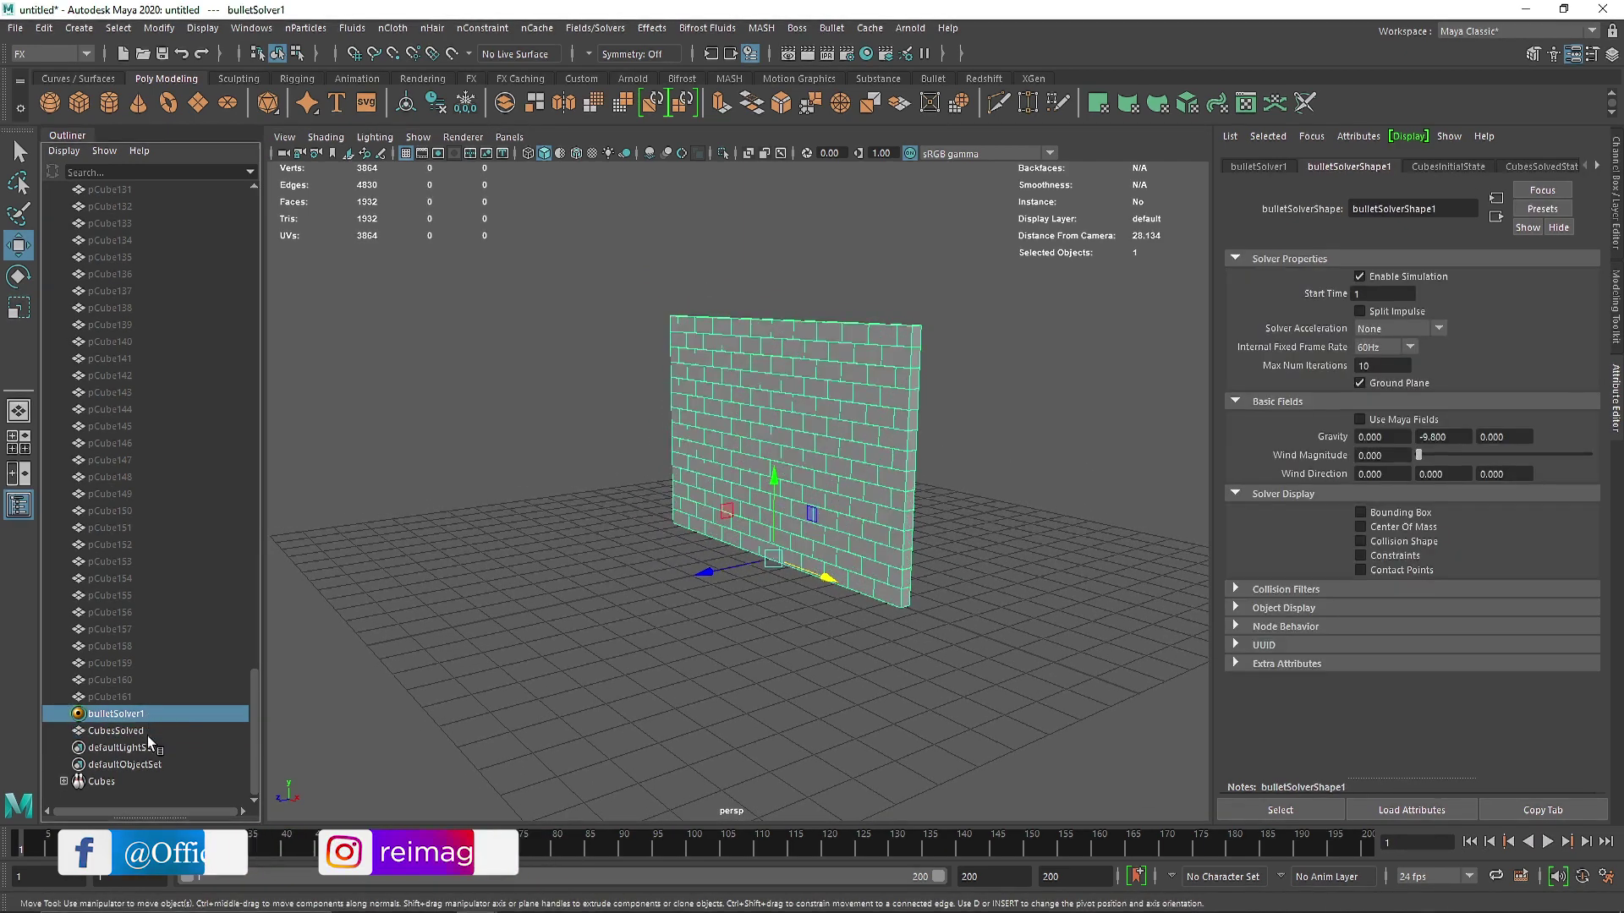
{"action": "left_click", "coordinate": [1460, 165]}
{"action": "left_click", "coordinate": [1345, 259]}
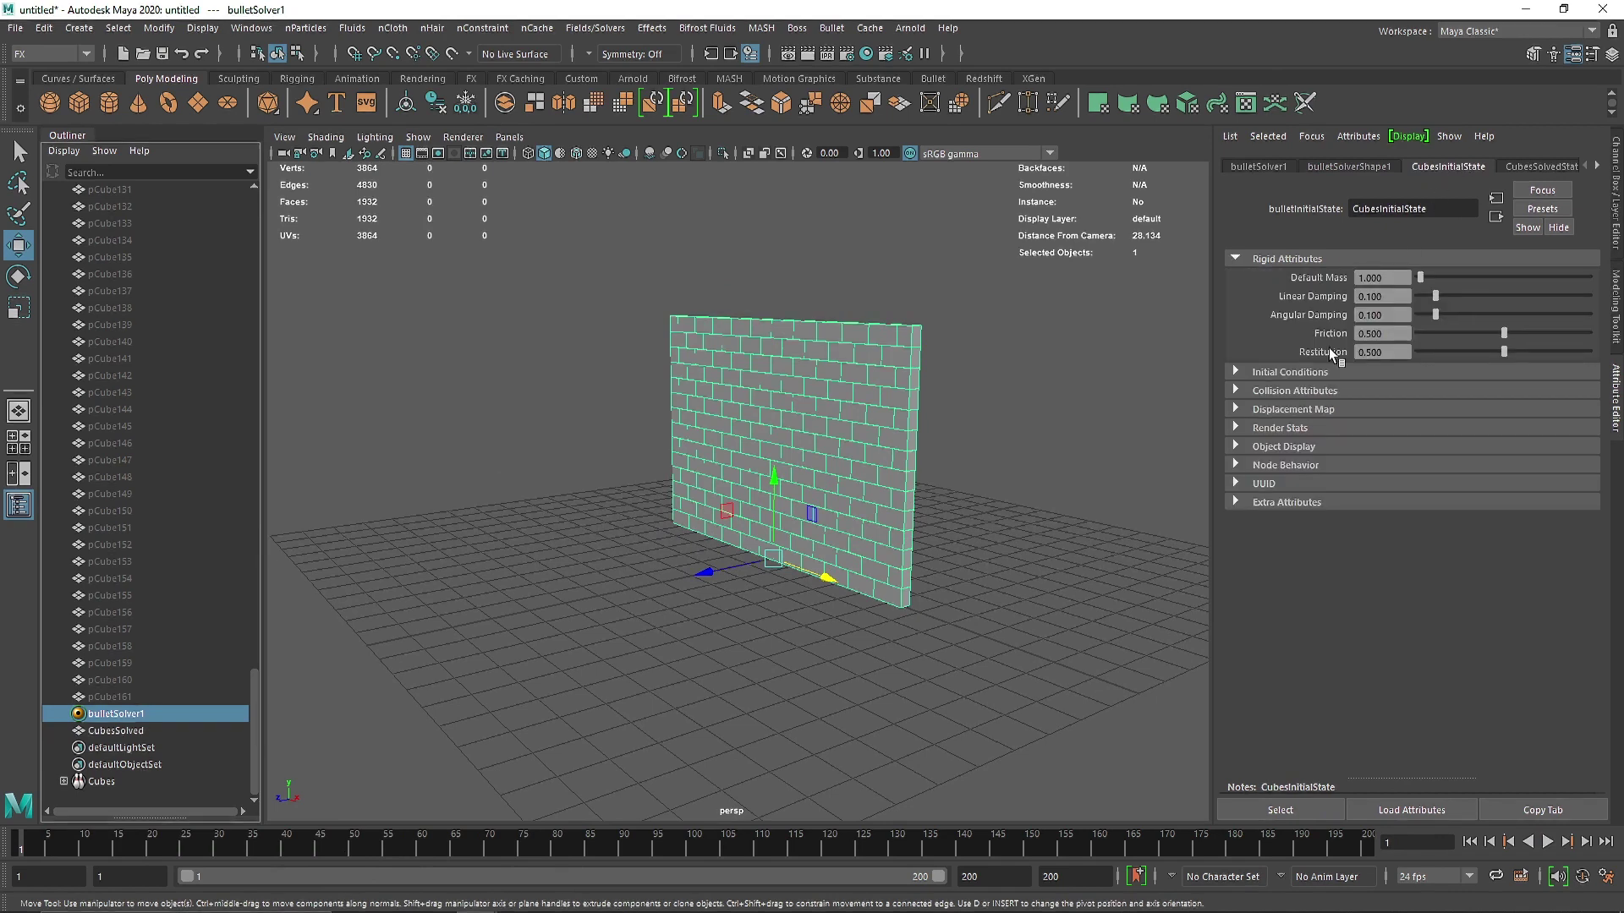
{"action": "left_click", "coordinate": [1307, 374]}
- Replay the simulation twice from frame 1 to compare the sleeping bricks
{"action": "left_click", "coordinate": [1547, 841]}
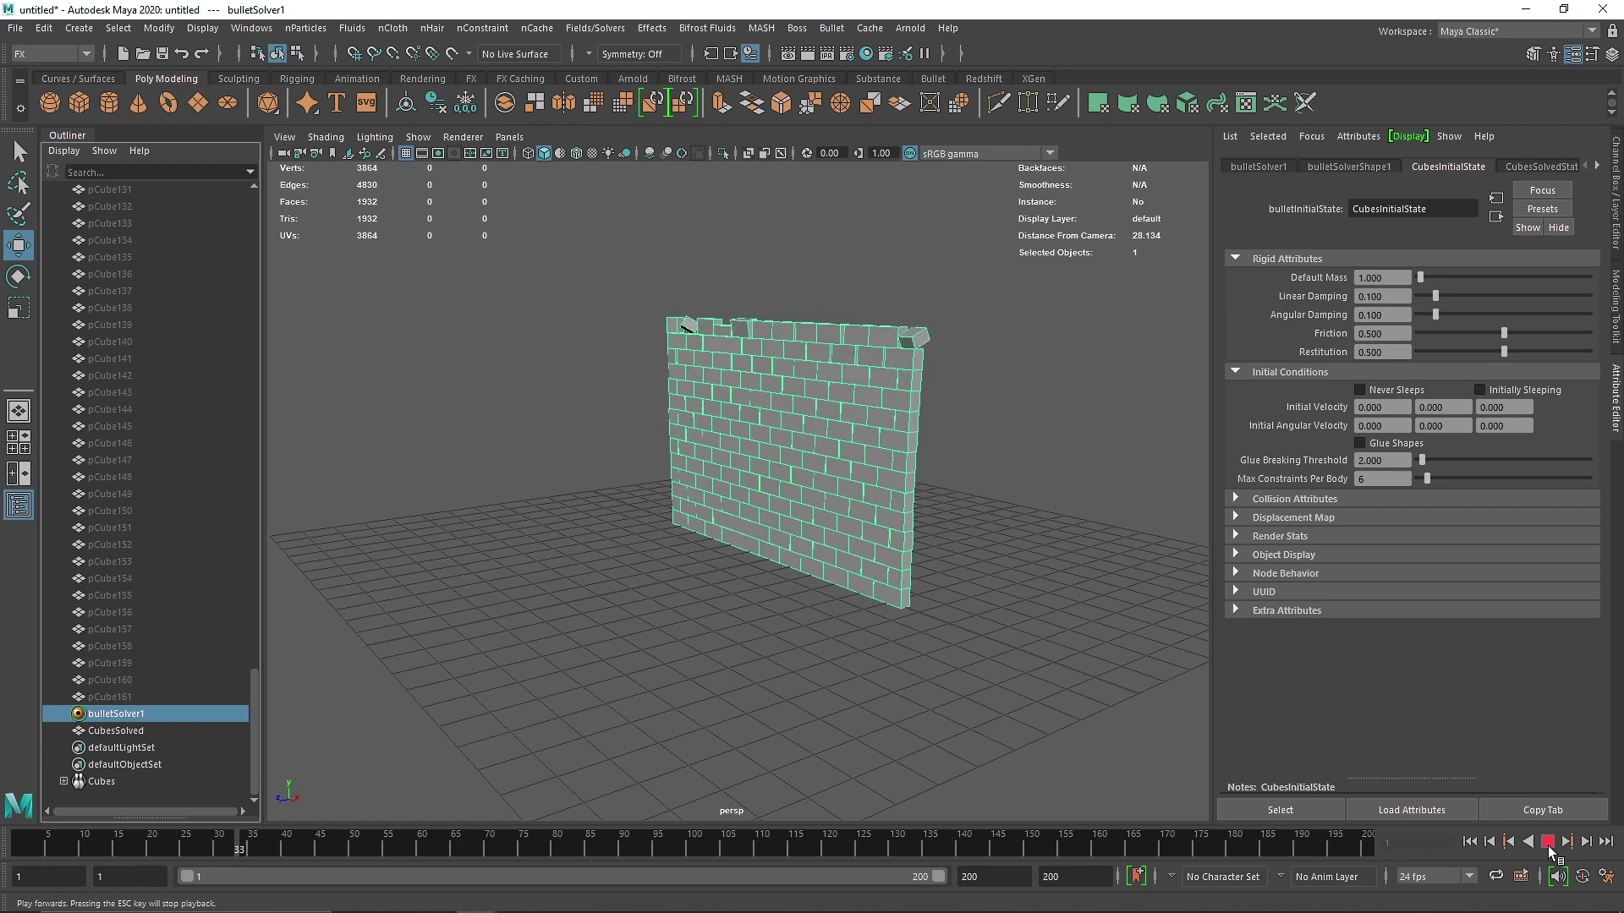
{"action": "left_click", "coordinate": [1548, 842]}
{"action": "left_click", "coordinate": [1469, 842]}
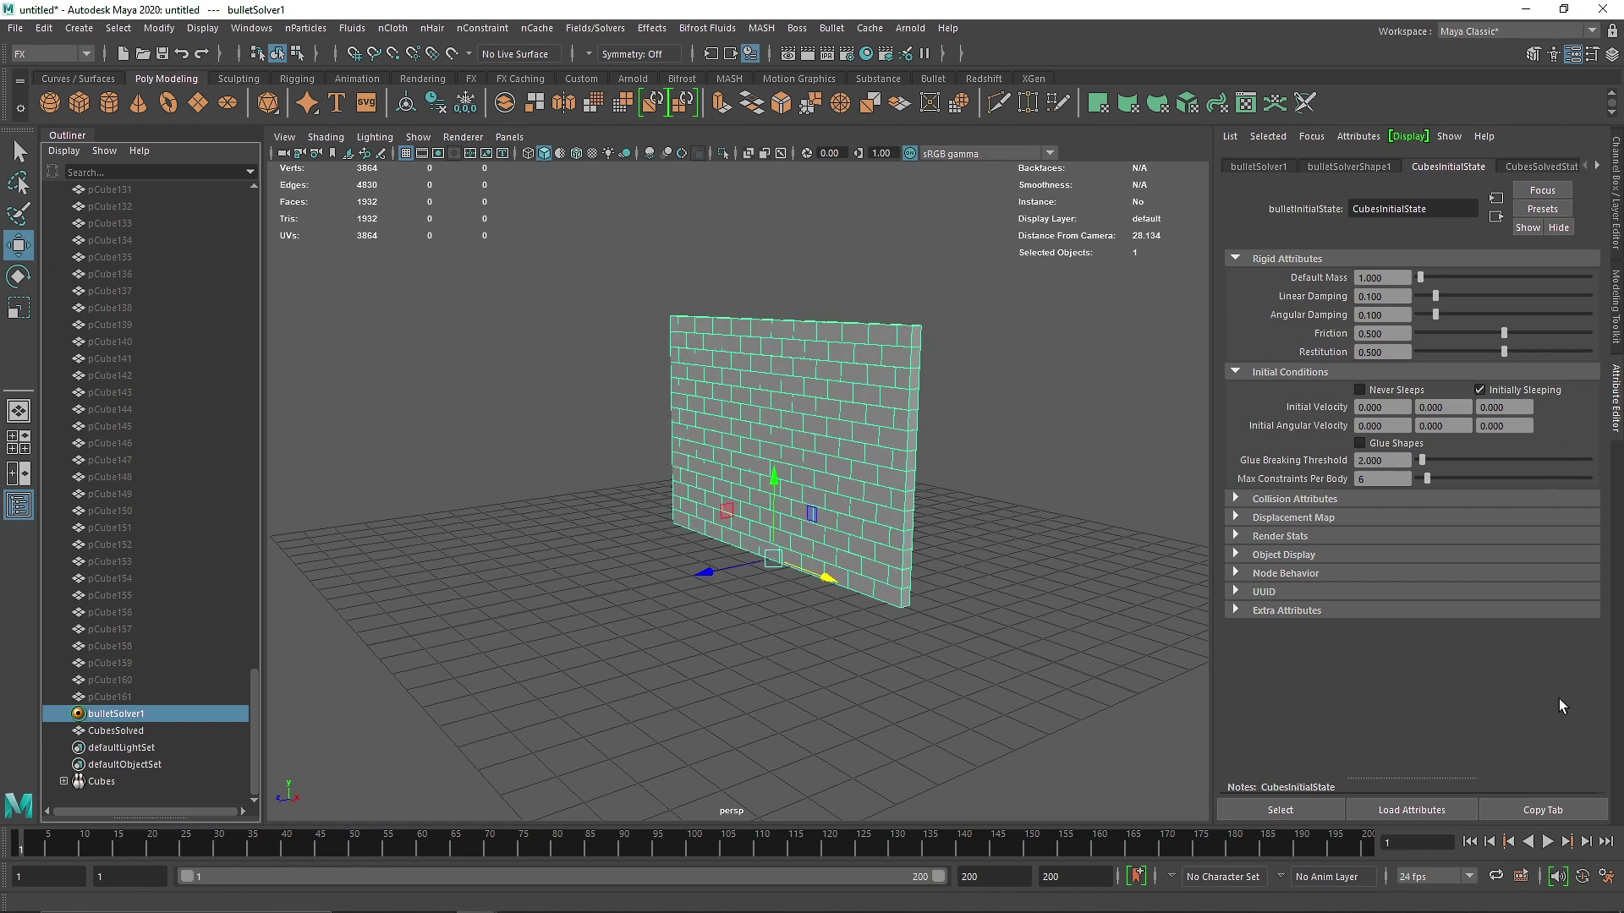
{"action": "left_click", "coordinate": [1547, 841]}
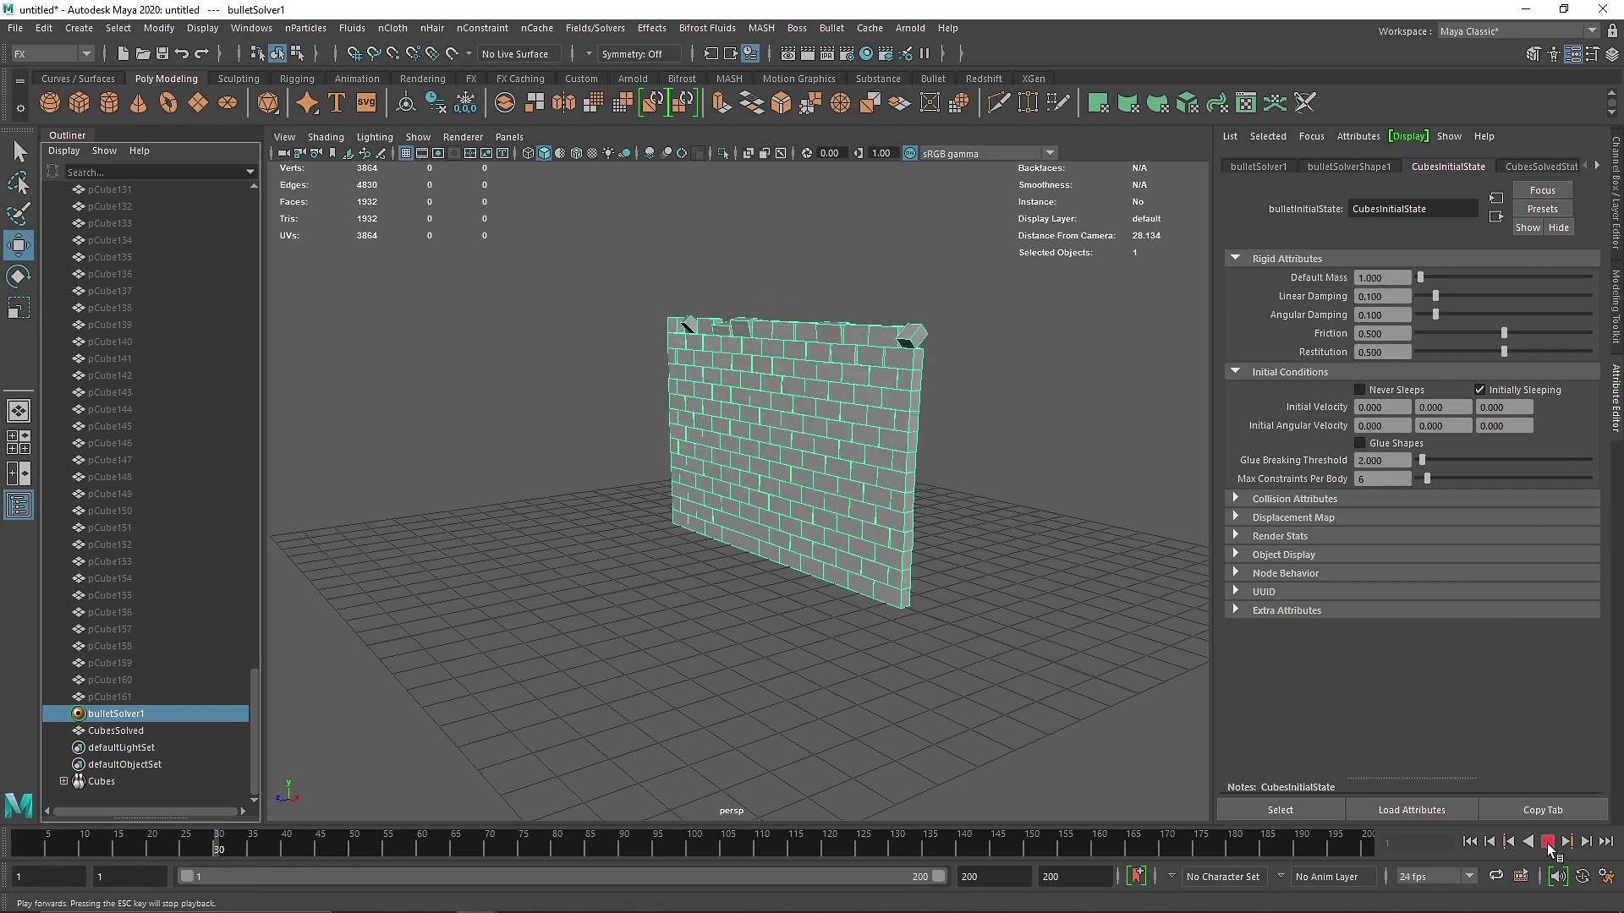
{"action": "left_click", "coordinate": [1547, 841]}
{"action": "left_click", "coordinate": [1469, 842]}
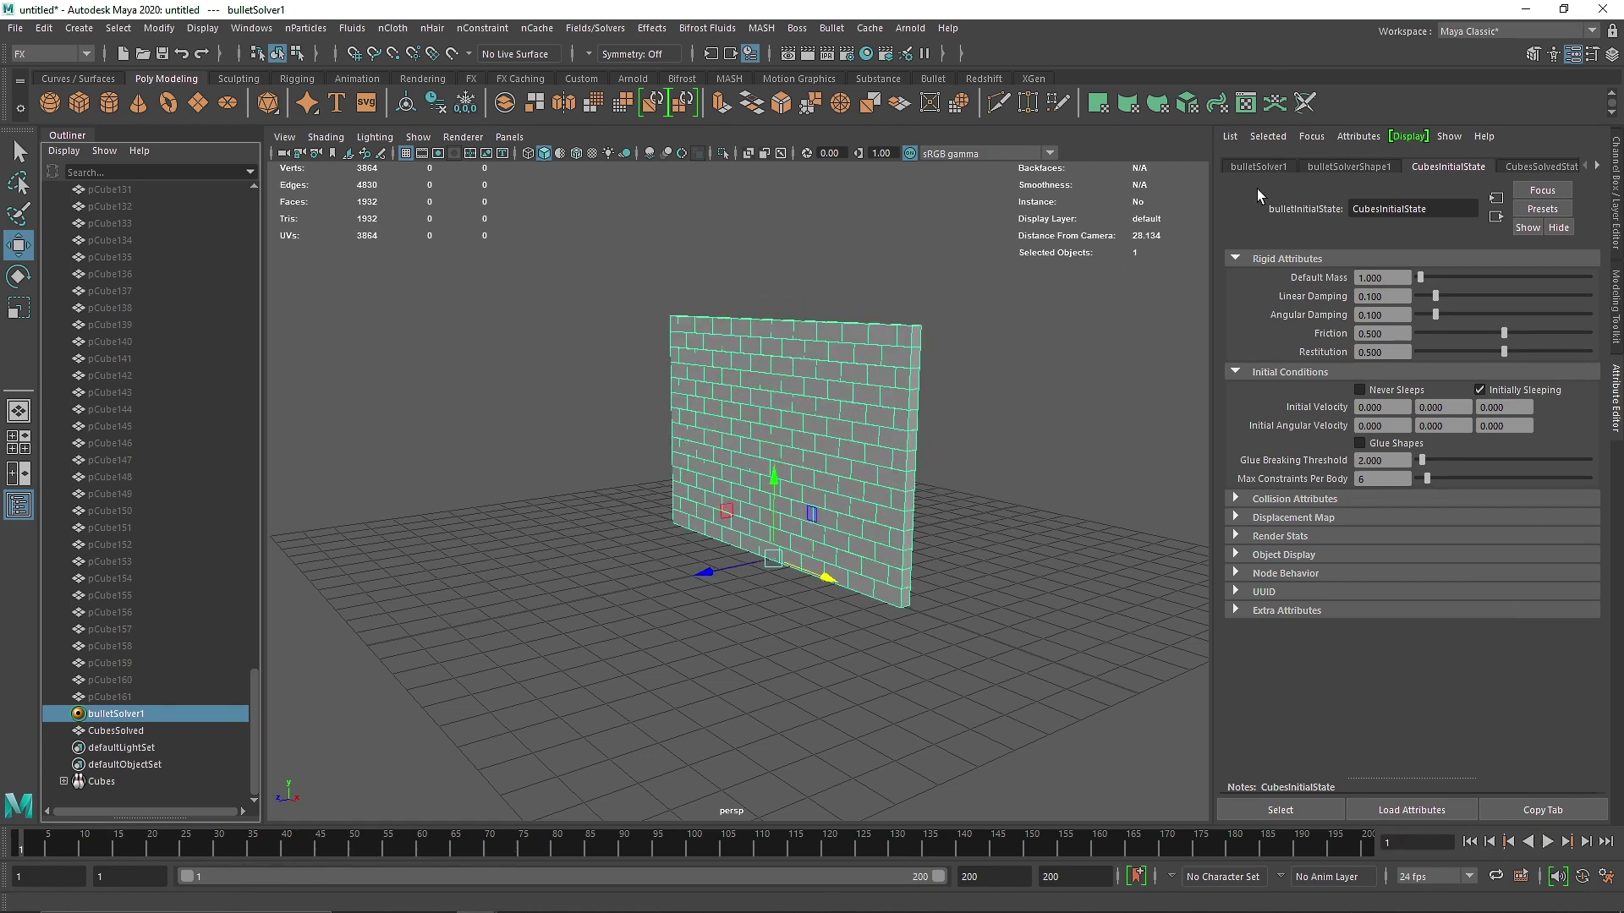
{"action": "left_click", "coordinate": [1326, 165]}
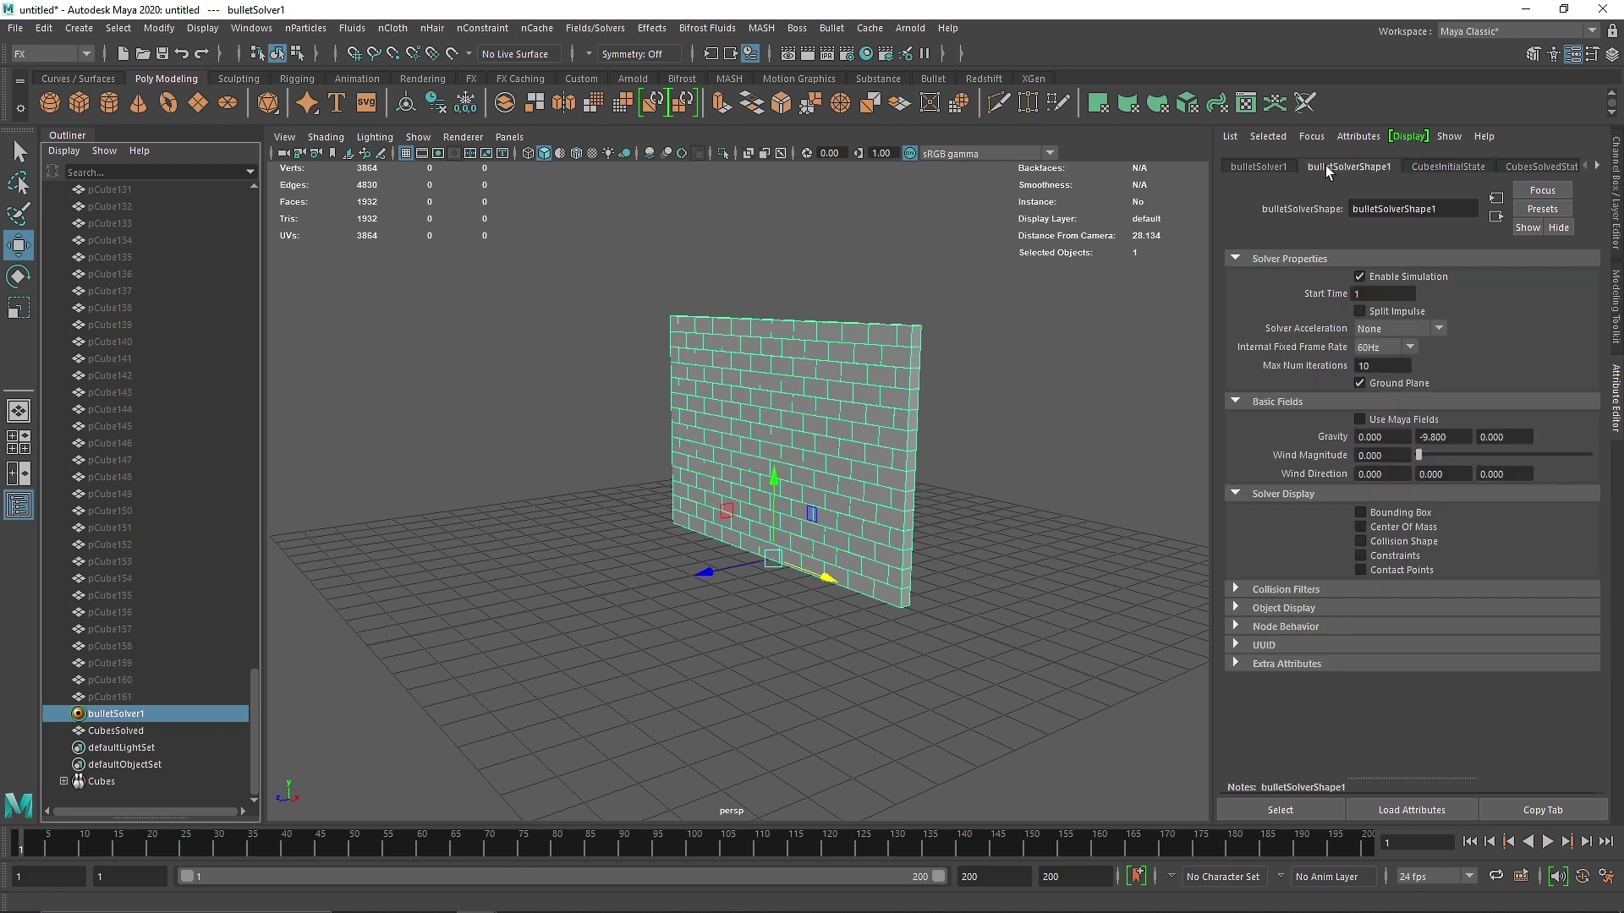
- Inspect the wall from the side view and rewind to the first frame
{"action": "left_click", "coordinate": [1380, 348]}
{"action": "left_click", "coordinate": [1547, 841]}
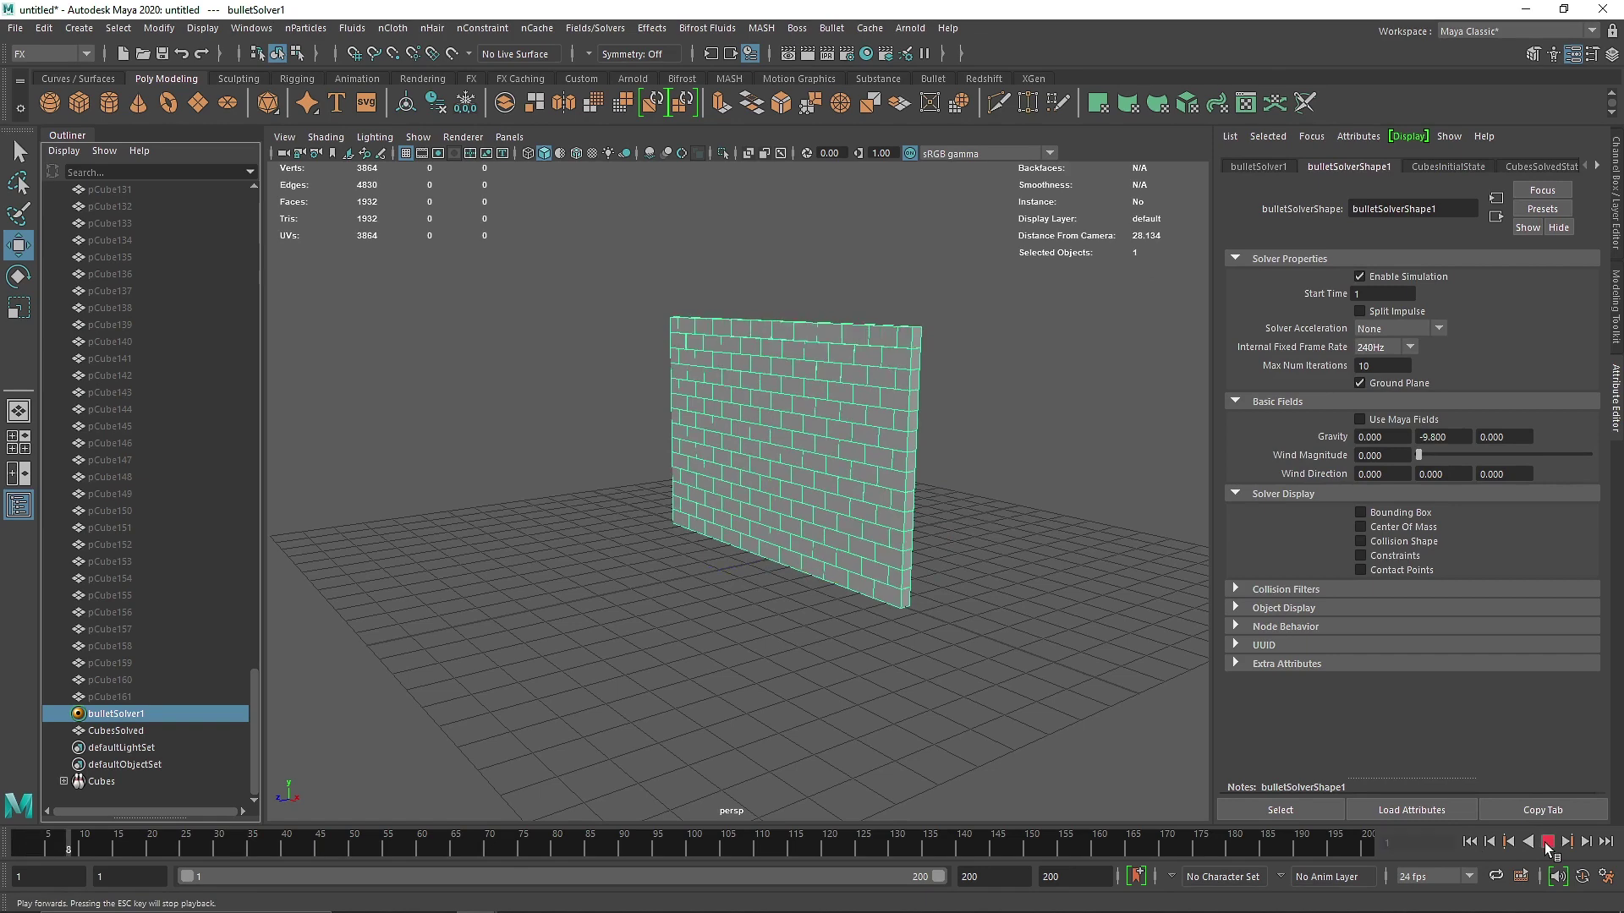
{"action": "left_click", "coordinate": [1546, 843]}
{"action": "left_click_drag", "start_coordinate": [1065, 482], "coordinate": [927, 459], "text": "alt"}
{"action": "scroll", "coordinate": [862, 376], "scroll_direction": "up", "scroll_amount": 5}
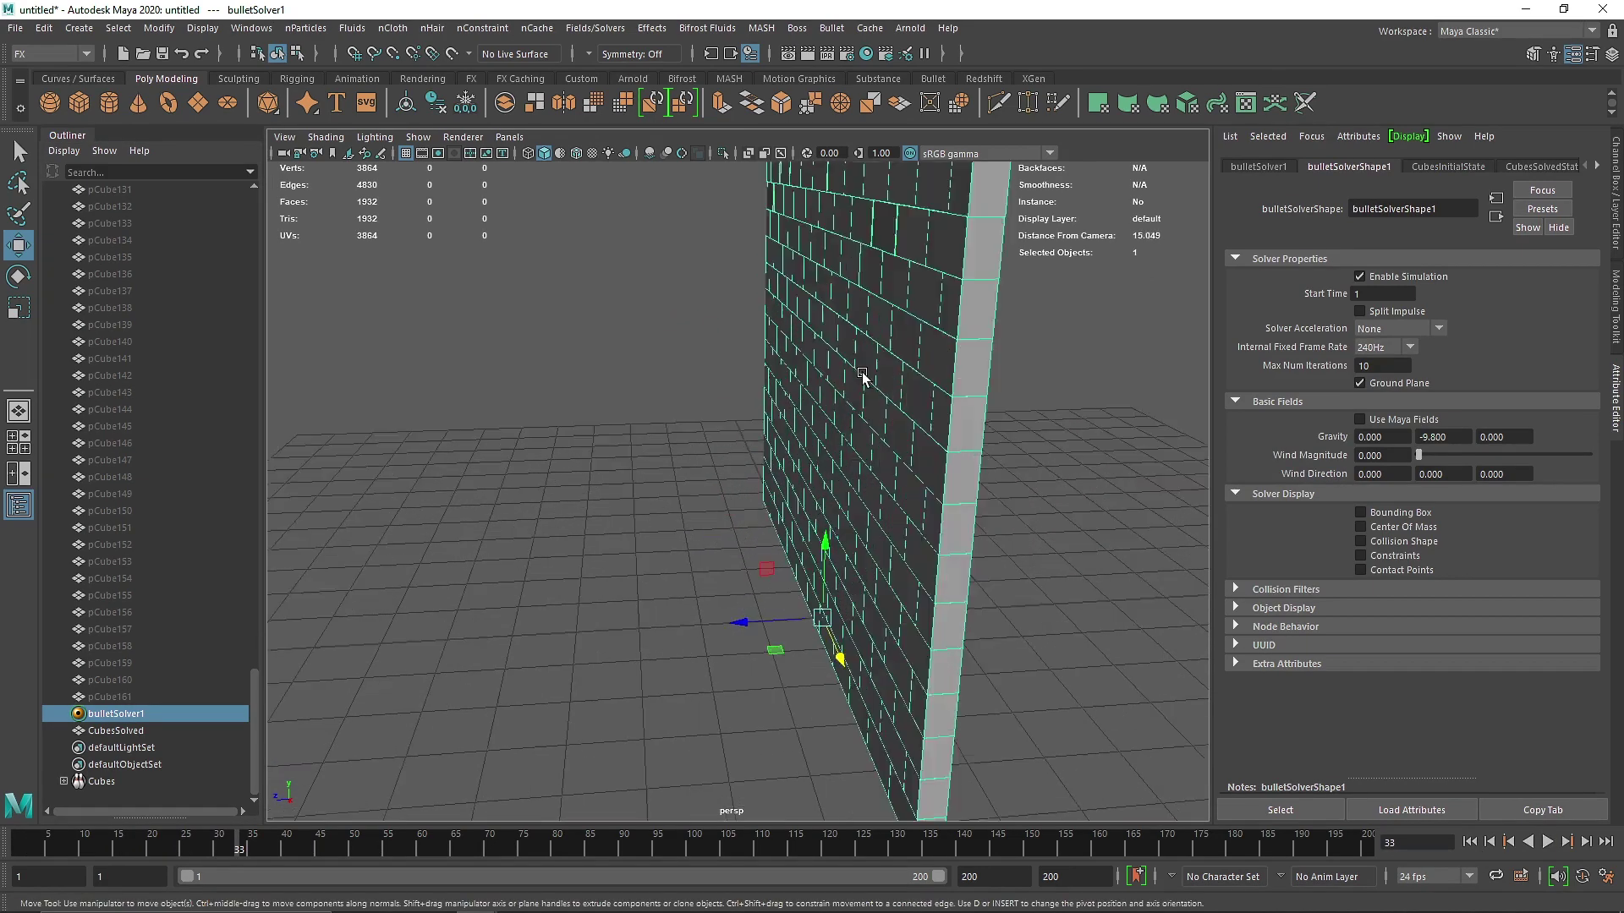
{"action": "middle_click_drag", "start_coordinate": [928, 419], "coordinate": [952, 469], "text": "alt"}
{"action": "key", "text": "space"}
{"action": "key", "text": "space"}
{"action": "scroll", "coordinate": [765, 553], "scroll_direction": "up", "scroll_amount": 10}
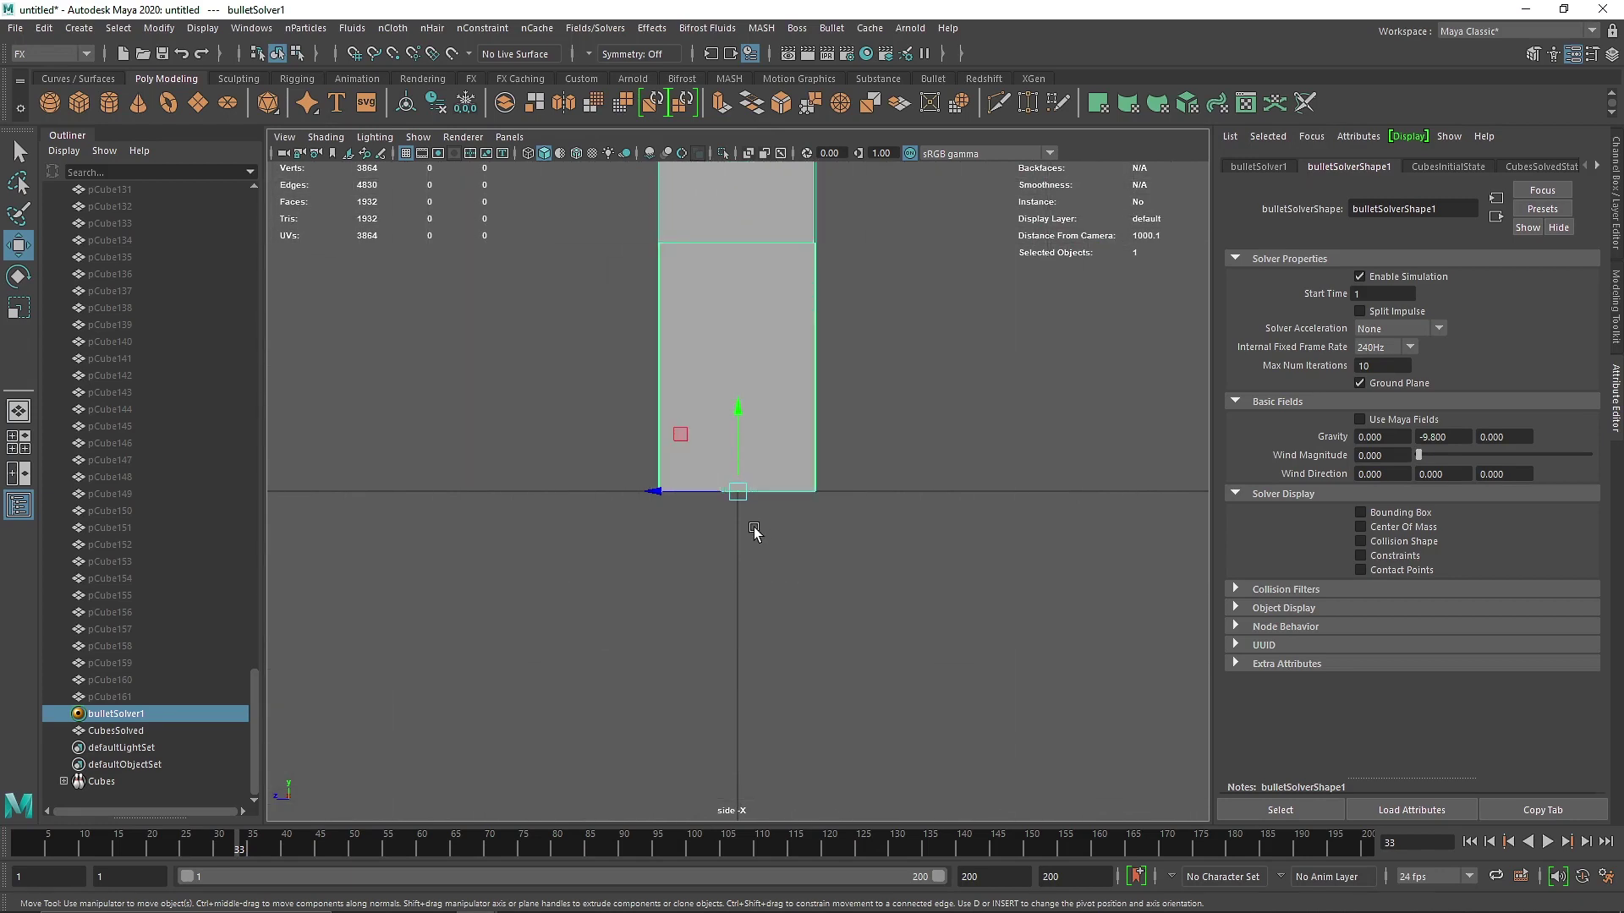
{"action": "left_click", "coordinate": [1469, 841]}
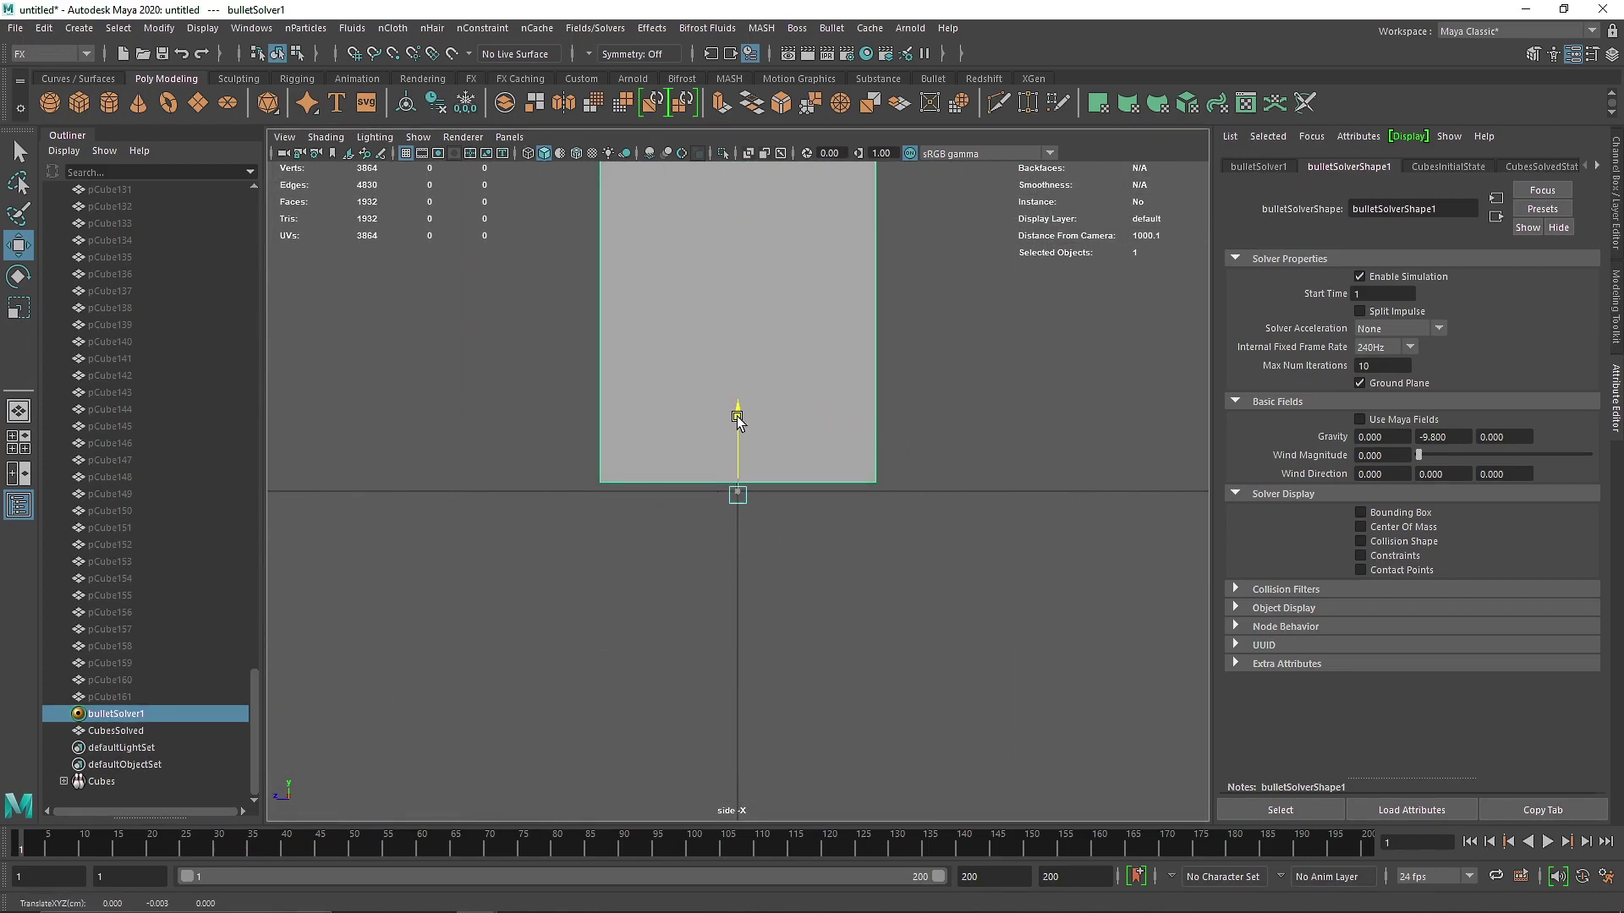
- Back in perspective, frame the whole wall, play to frame 65 and select bulletSolver1
{"action": "left_click", "coordinate": [804, 434]}
{"action": "scroll", "coordinate": [758, 424], "scroll_direction": "down", "scroll_amount": 10}
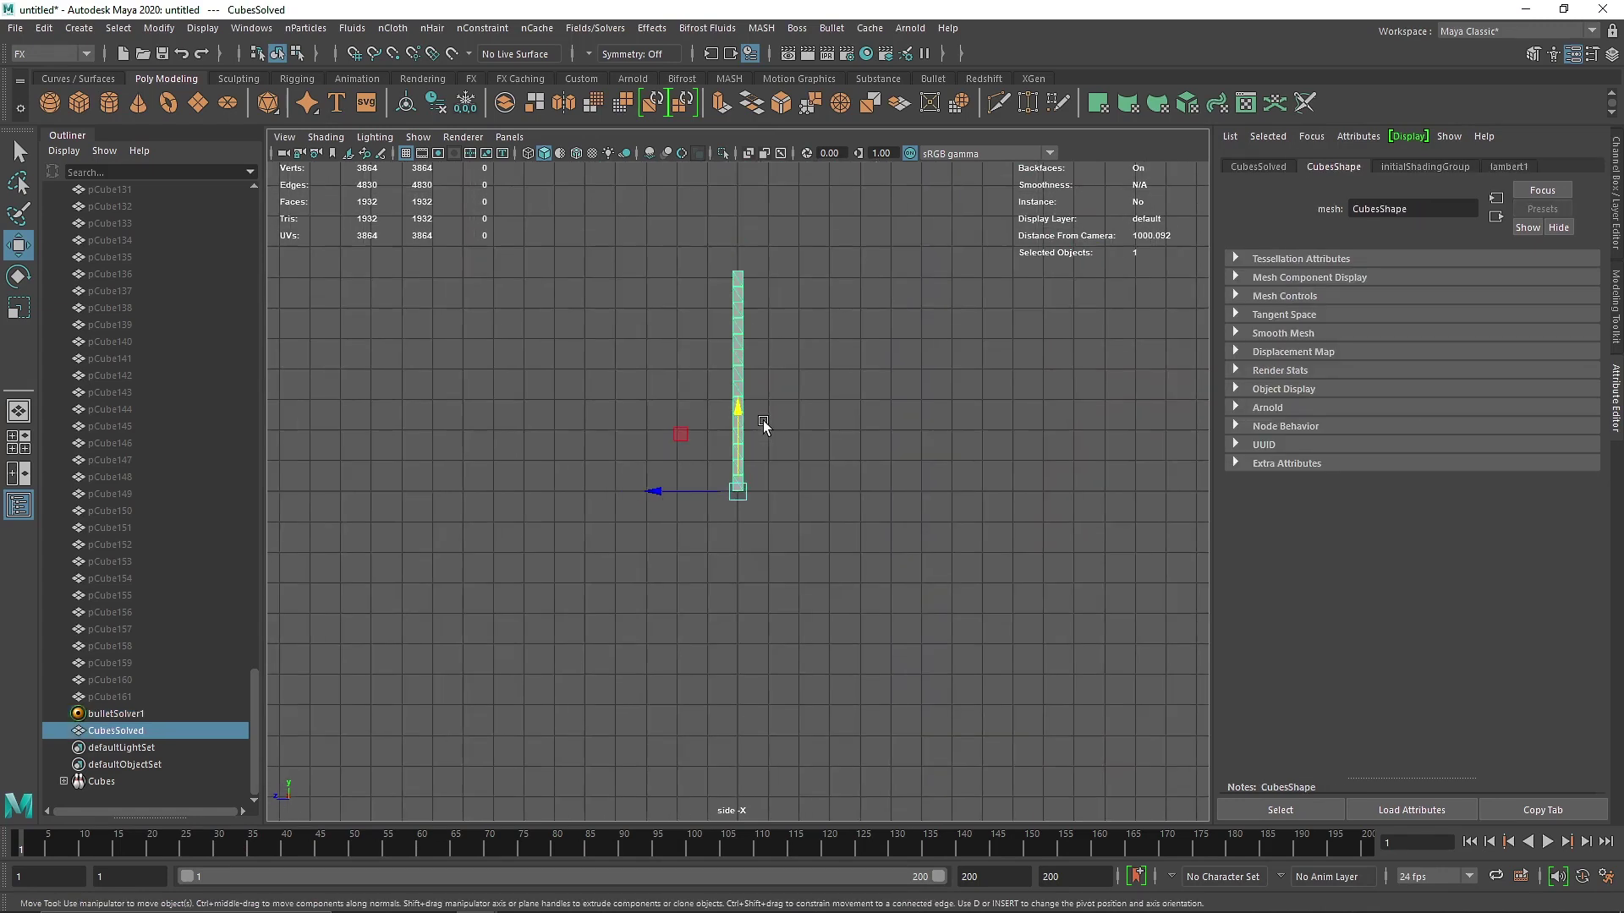
{"action": "scroll", "coordinate": [731, 498], "scroll_direction": "up", "scroll_amount": 5}
{"action": "scroll", "coordinate": [732, 507], "scroll_direction": "up", "scroll_amount": 4}
{"action": "left_click", "coordinate": [738, 448]}
{"action": "key", "text": "space"}
{"action": "key", "text": "space"}
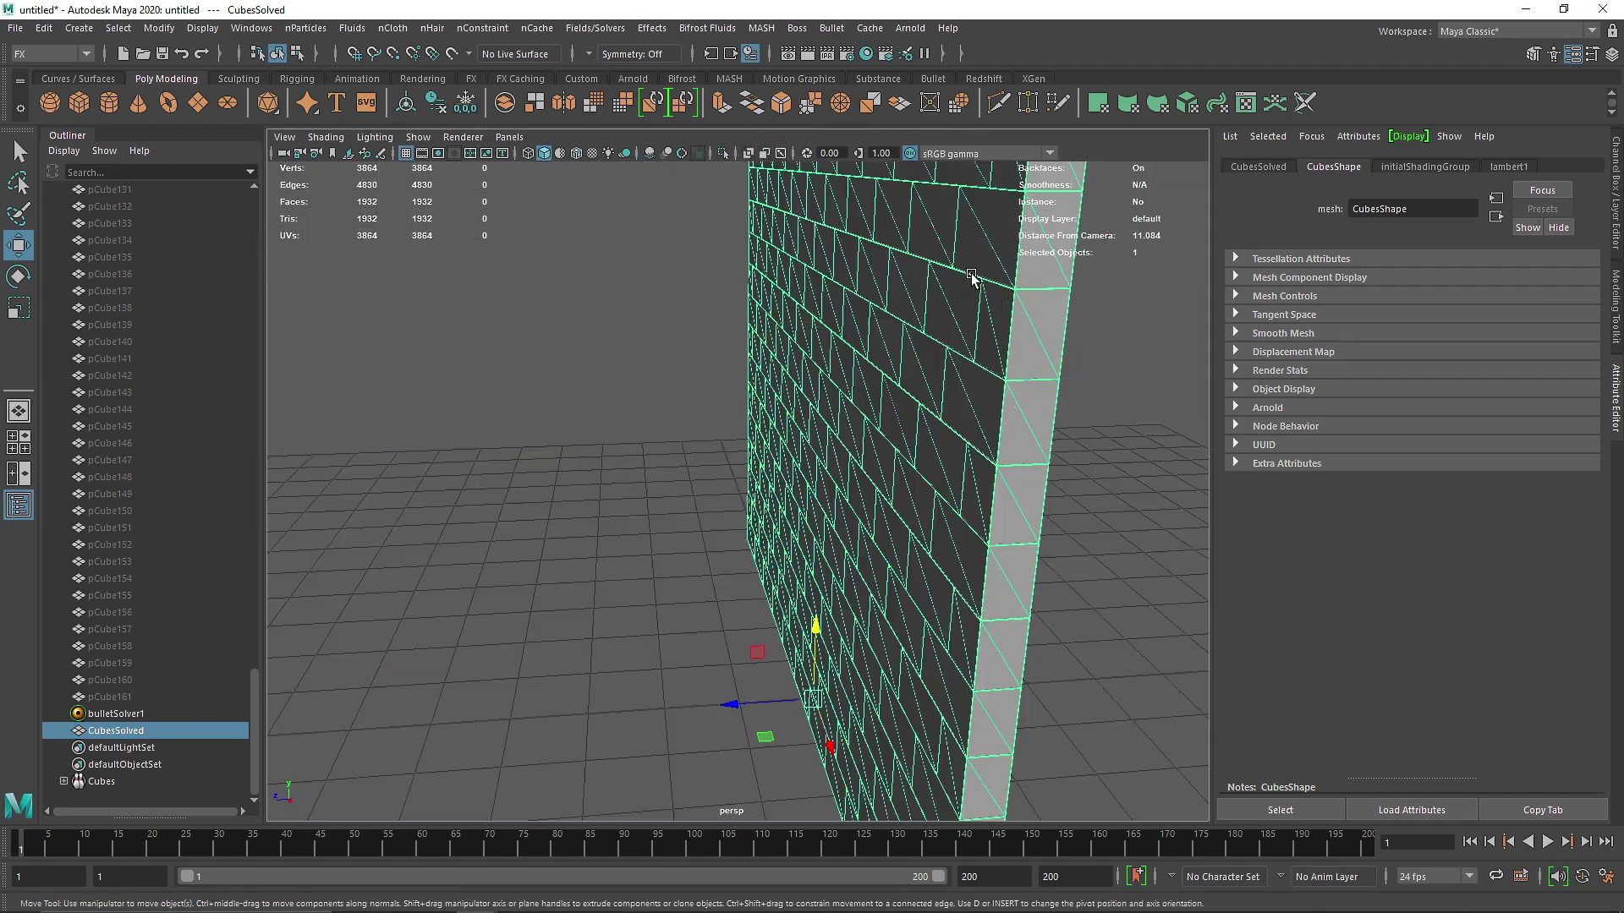
{"action": "scroll", "coordinate": [980, 328], "scroll_direction": "down", "scroll_amount": 5}
{"action": "left_click_drag", "start_coordinate": [994, 393], "coordinate": [1048, 413], "text": "alt"}
{"action": "middle_click_drag", "start_coordinate": [1048, 413], "coordinate": [986, 414], "text": "alt"}
{"action": "left_click", "coordinate": [1547, 841]}
{"action": "left_click", "coordinate": [115, 713]}
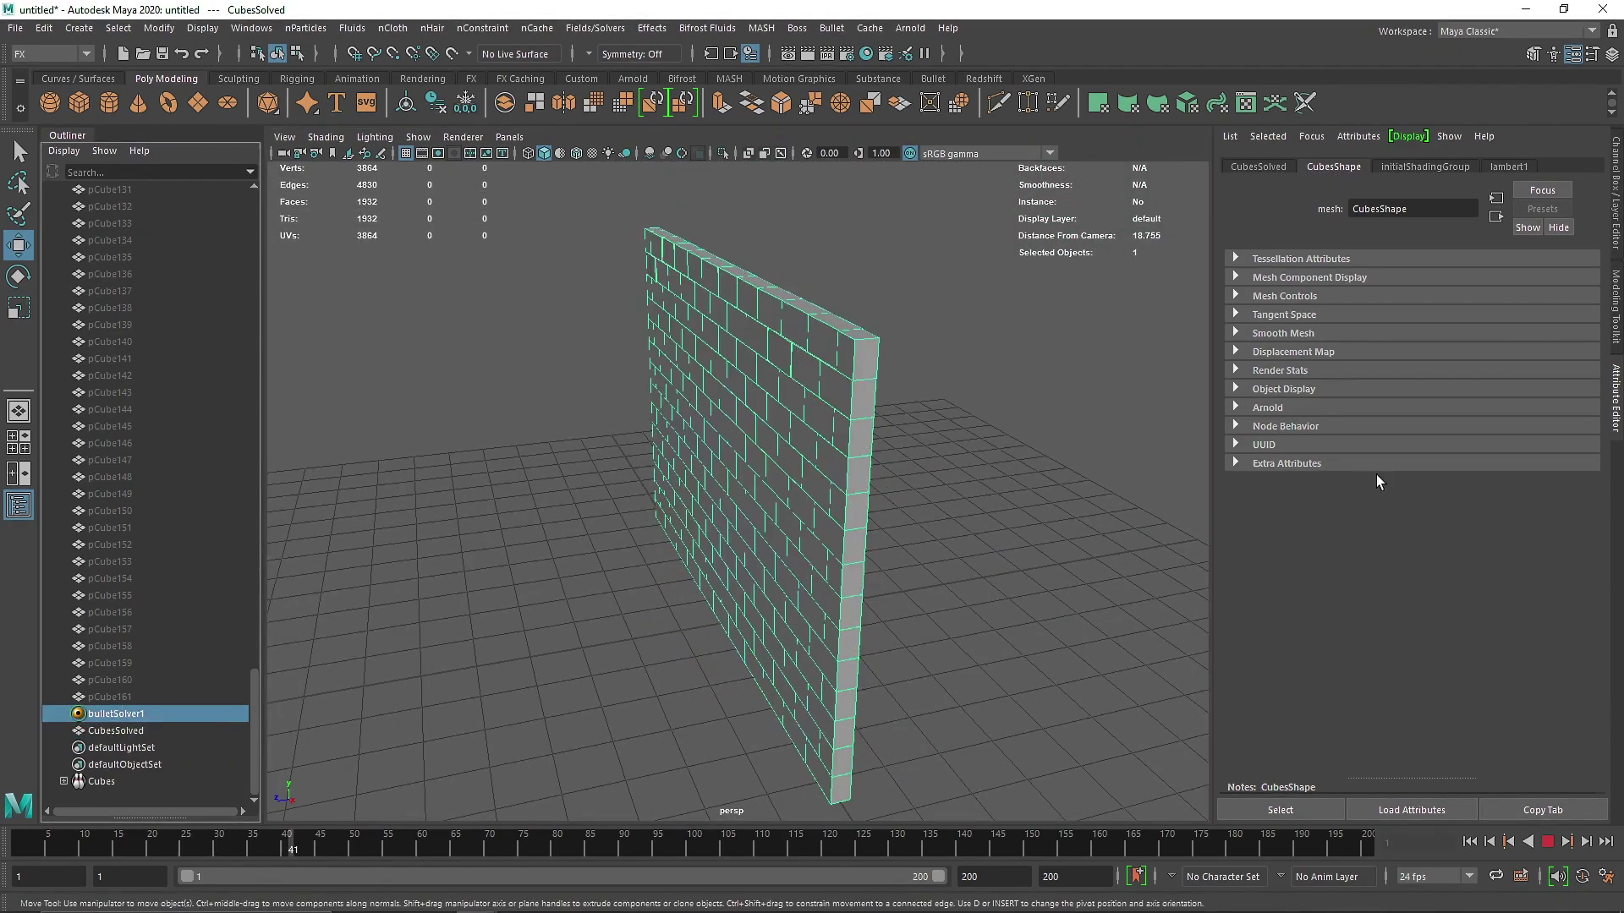
{"action": "key", "text": "Escape"}
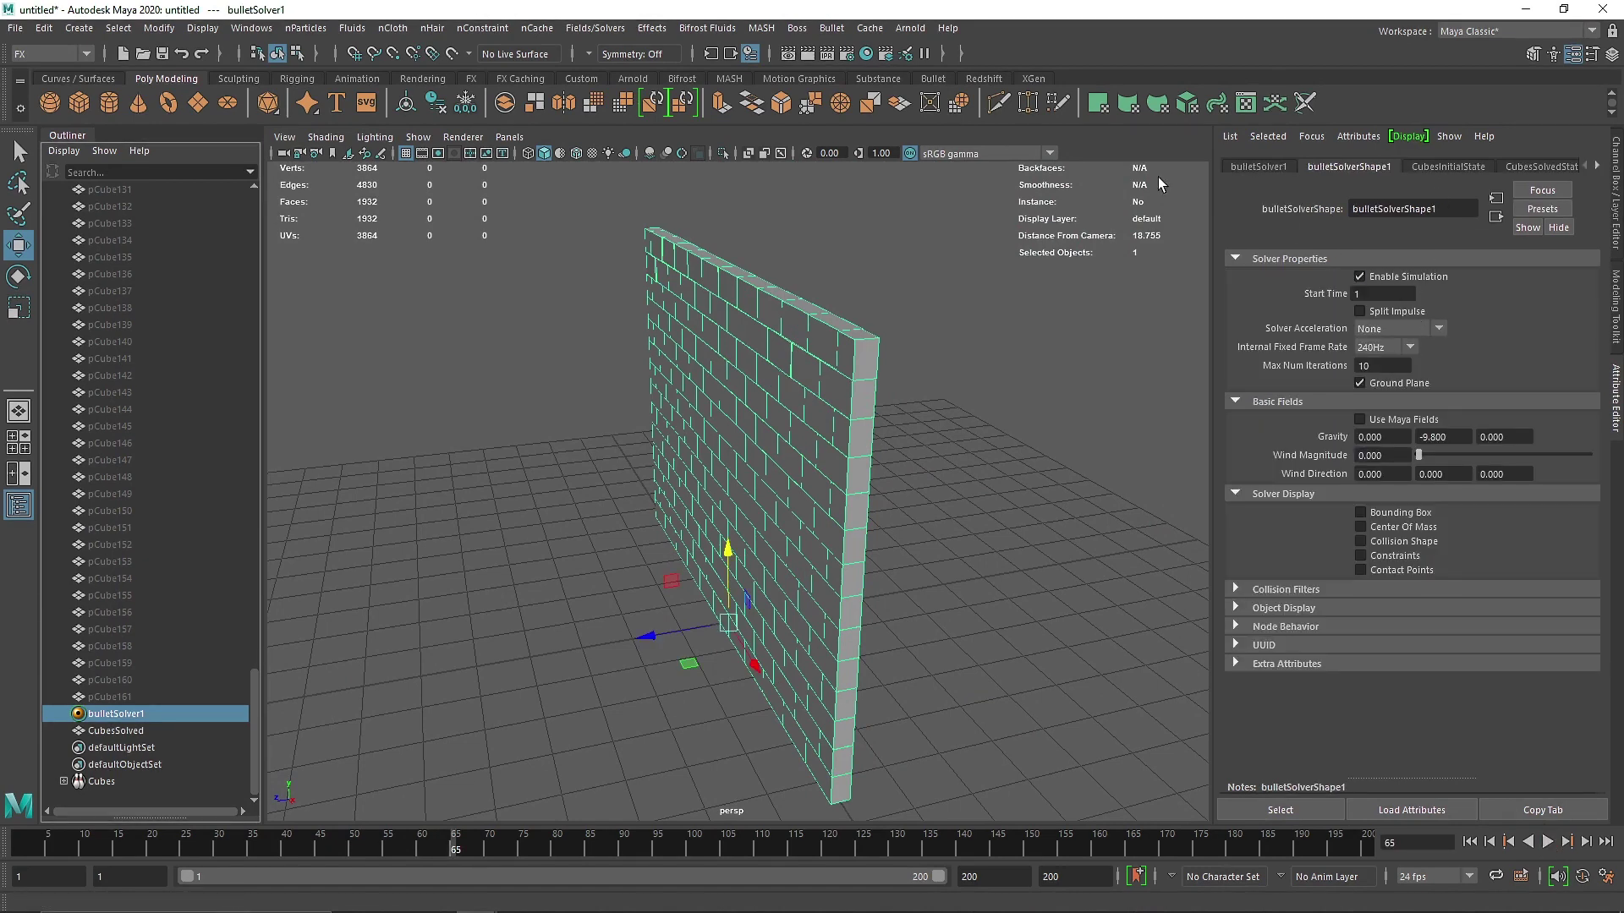
- Set the solver's Solver Acceleration to OpenCL GPU and test-play the simulation
{"action": "left_click", "coordinate": [1412, 328]}
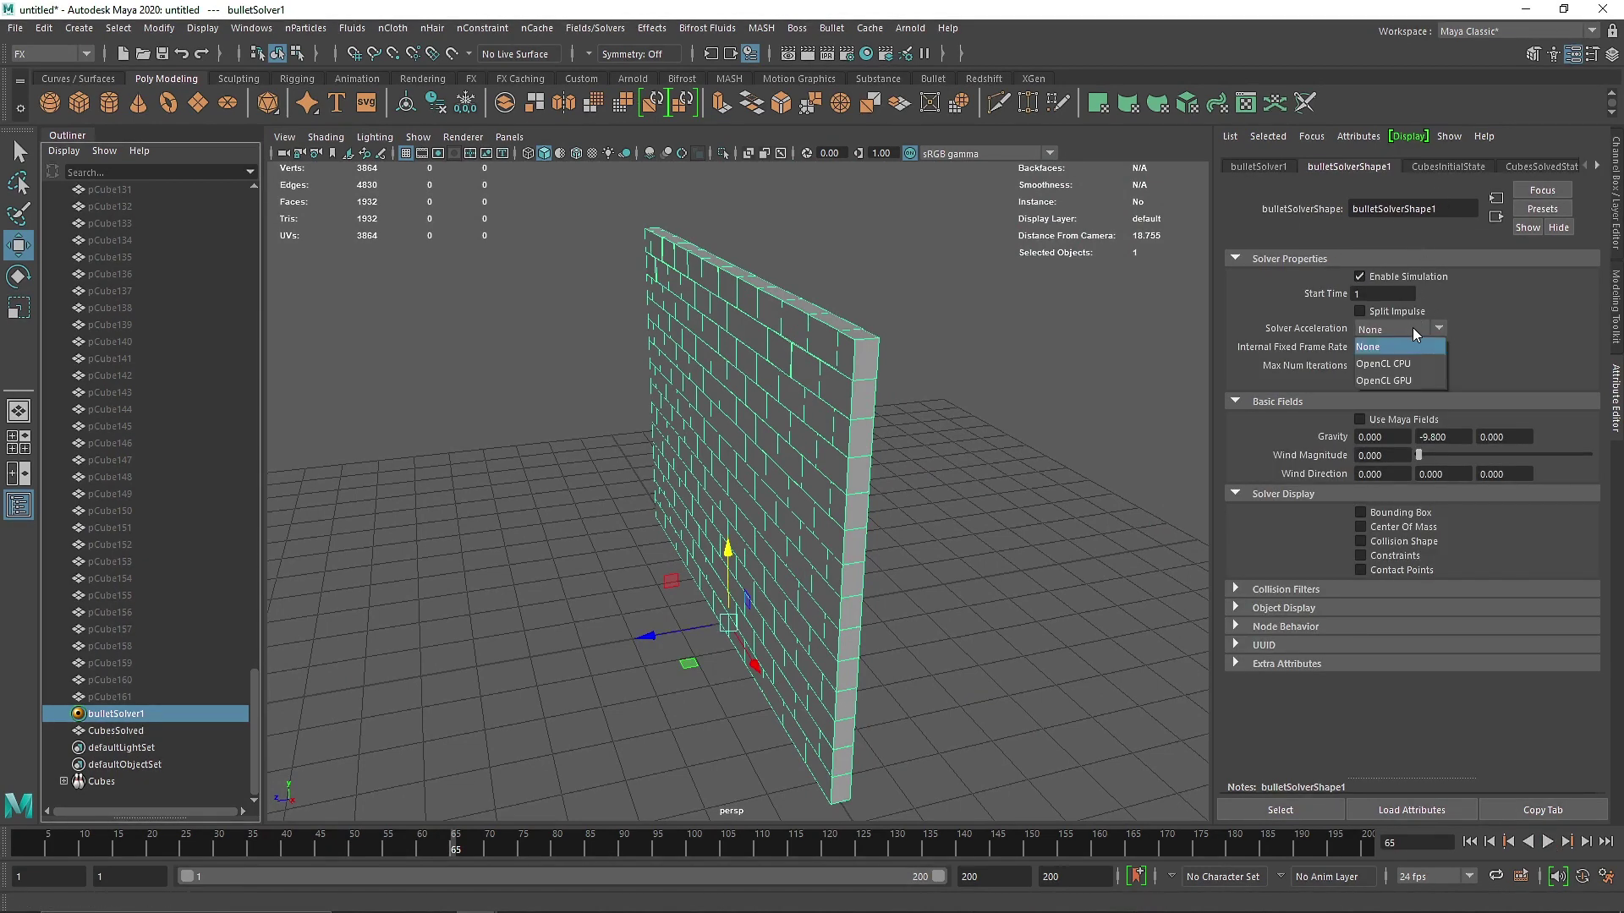
{"action": "left_click", "coordinate": [1416, 381]}
{"action": "left_click", "coordinate": [1544, 842]}
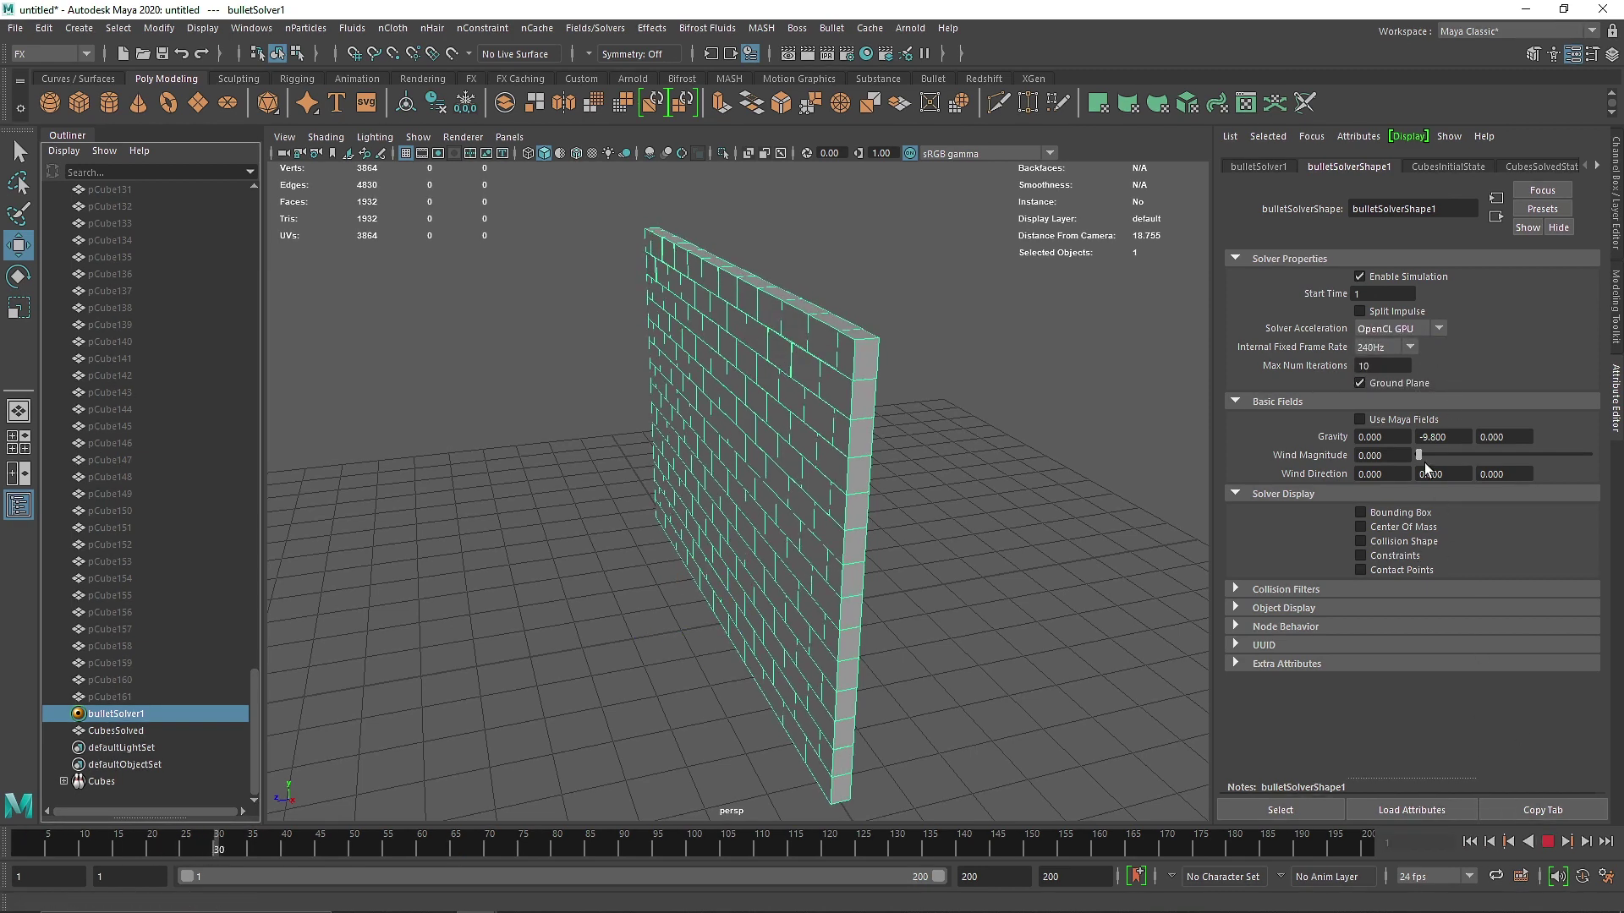
{"action": "left_click", "coordinate": [1469, 843]}
- Try Internal Fixed Frame Rate at 60Hz, then set it back to 240Hz
{"action": "left_click", "coordinate": [1408, 347]}
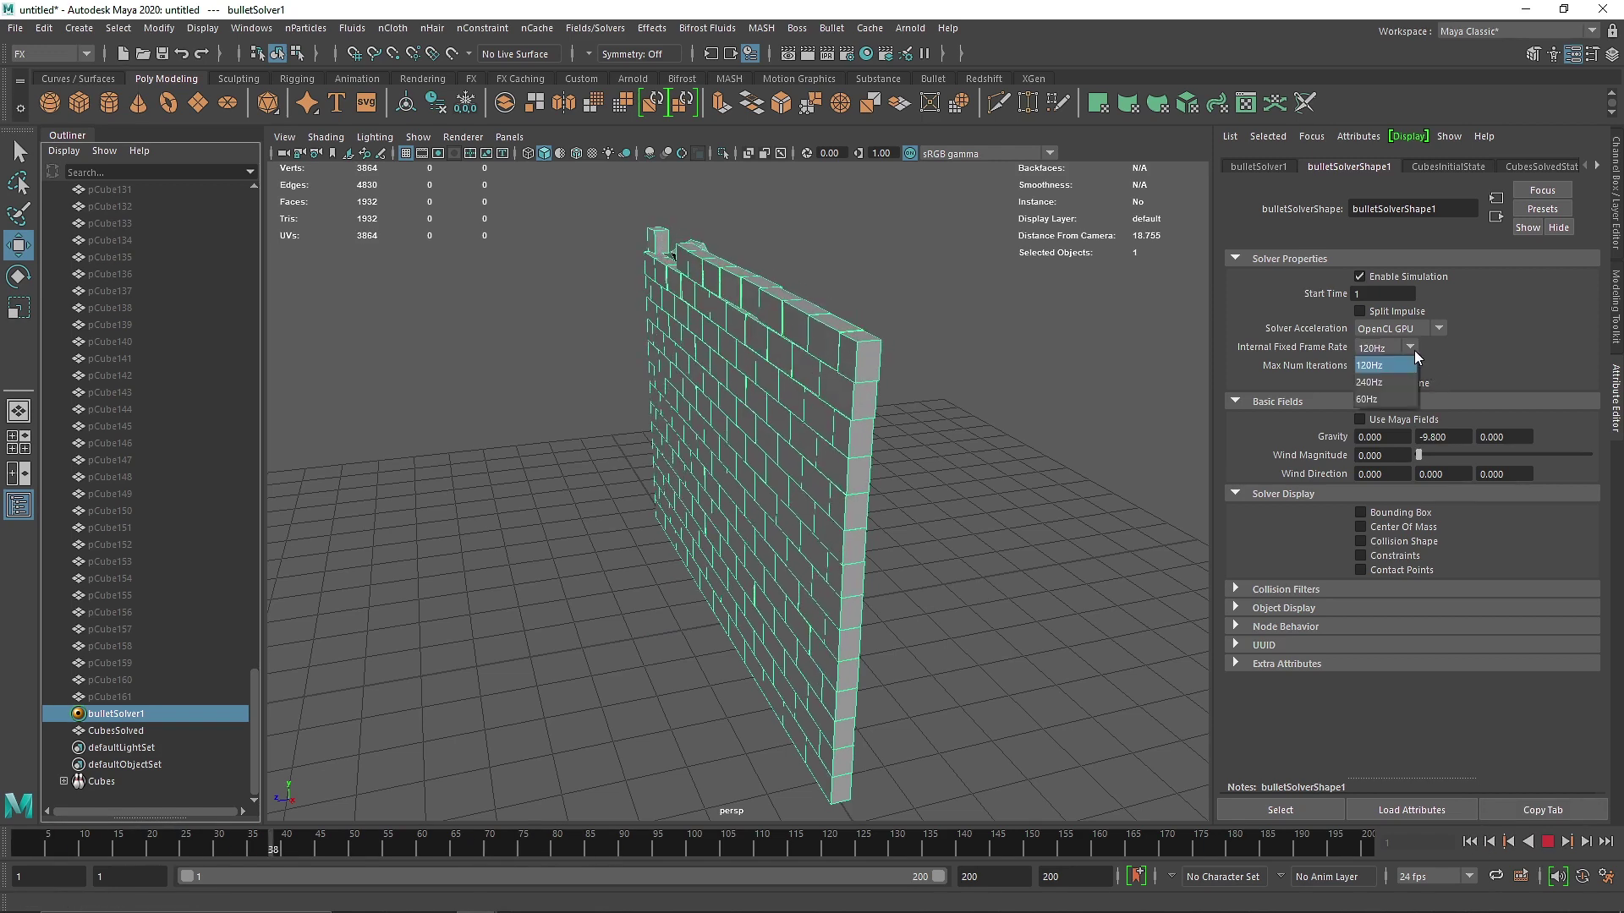
{"action": "left_click", "coordinate": [1388, 397]}
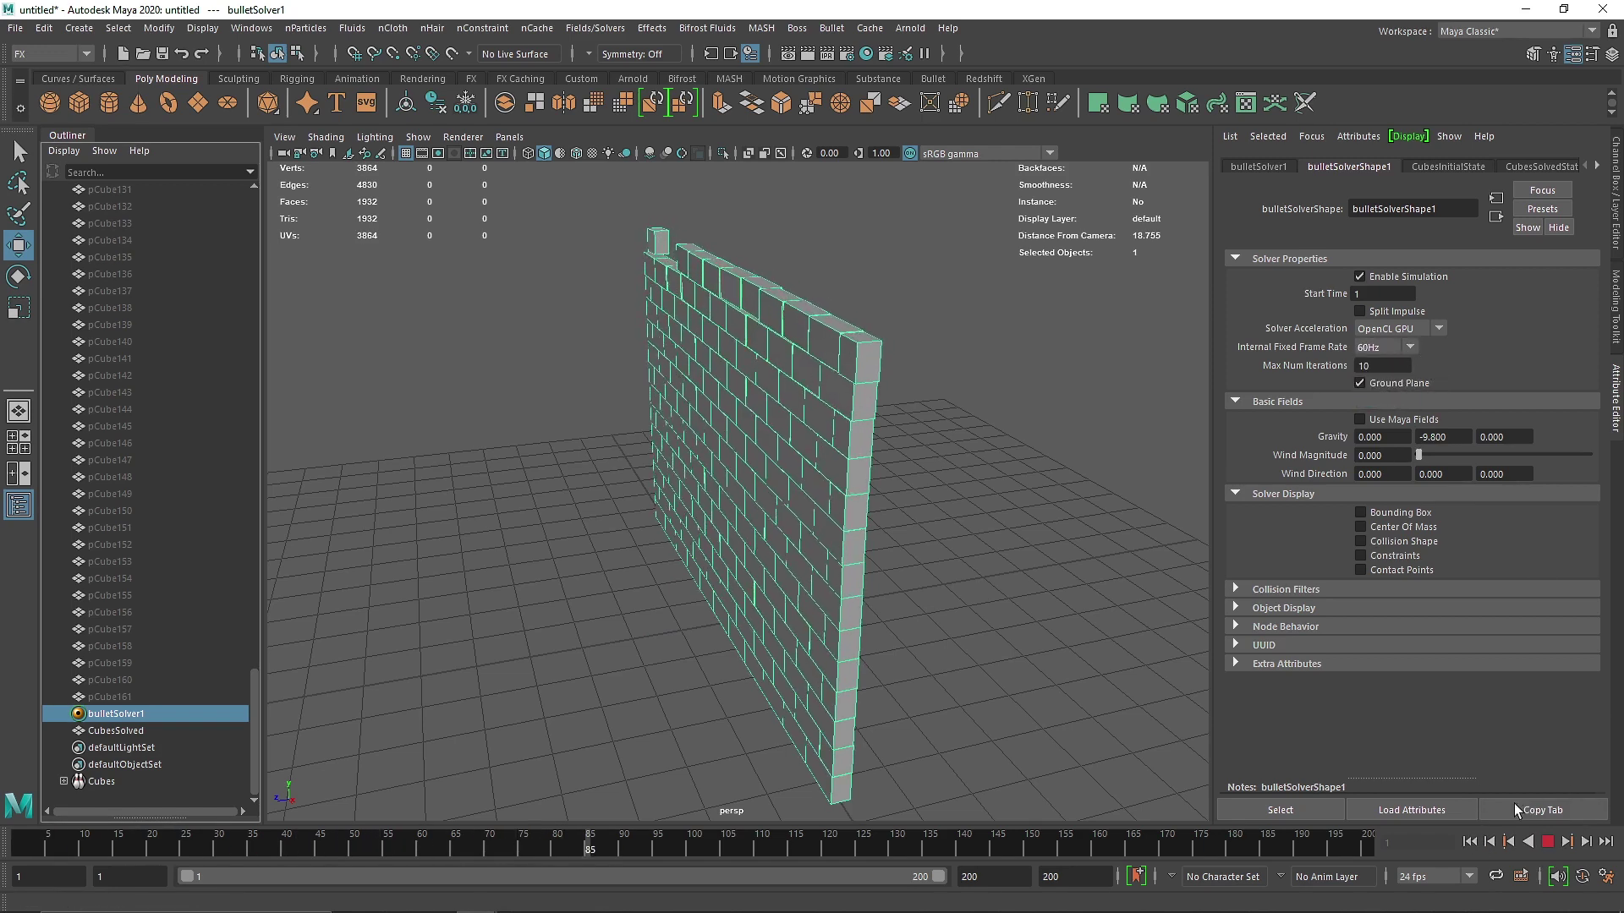
{"action": "left_click", "coordinate": [1469, 843]}
{"action": "left_click", "coordinate": [1407, 347]}
{"action": "left_click", "coordinate": [1390, 382]}
{"action": "left_click", "coordinate": [1469, 842]}
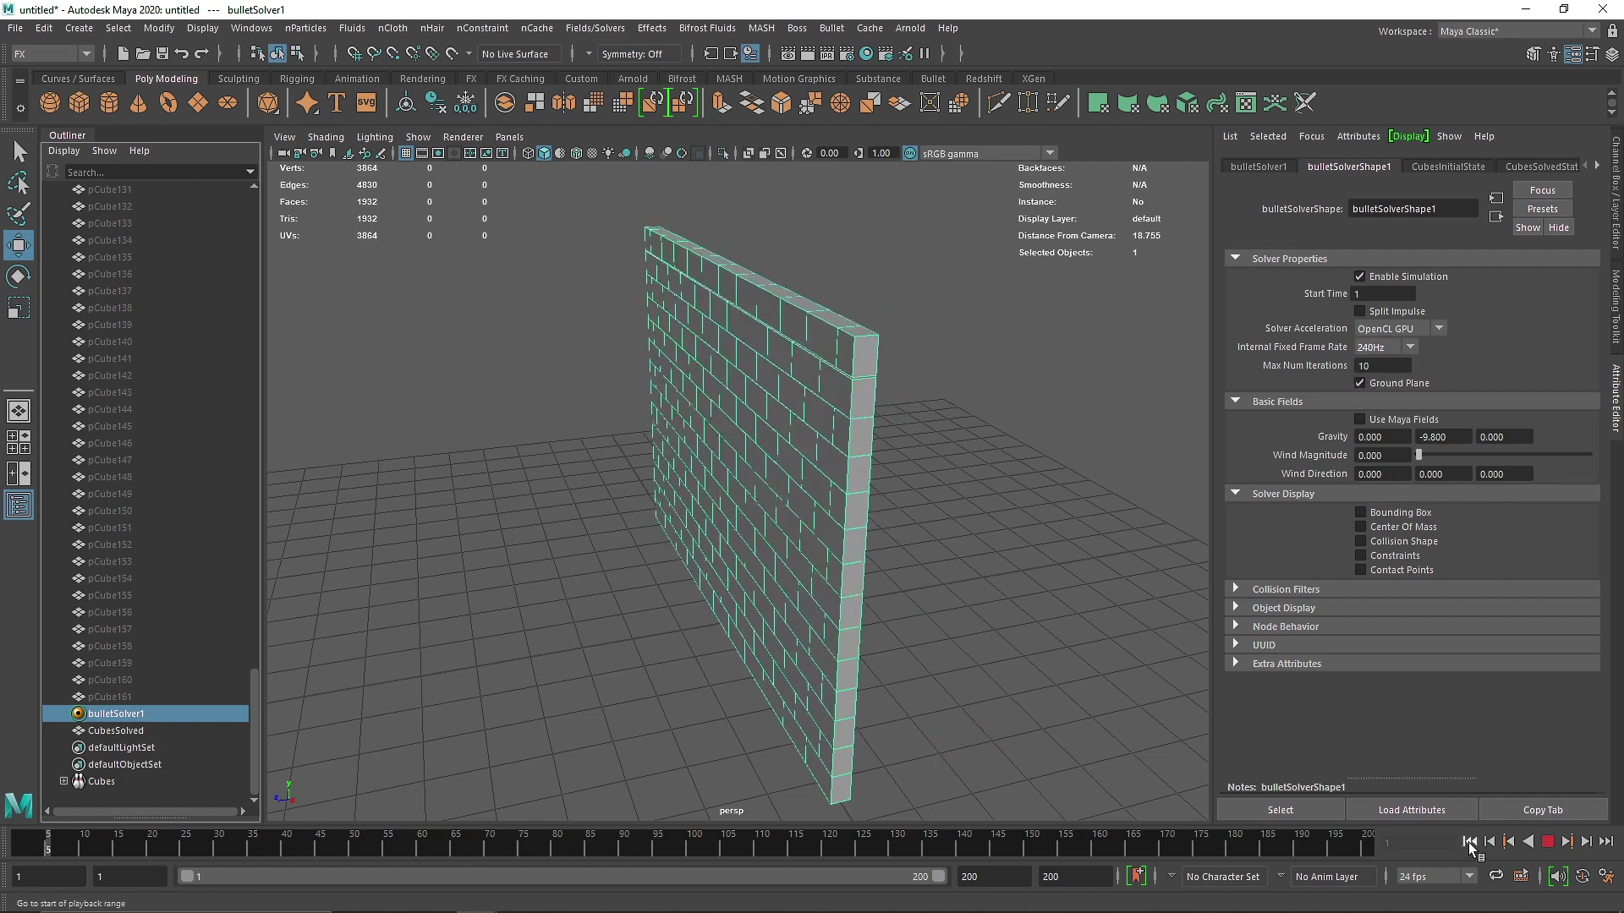
{"action": "left_click", "coordinate": [1547, 842]}
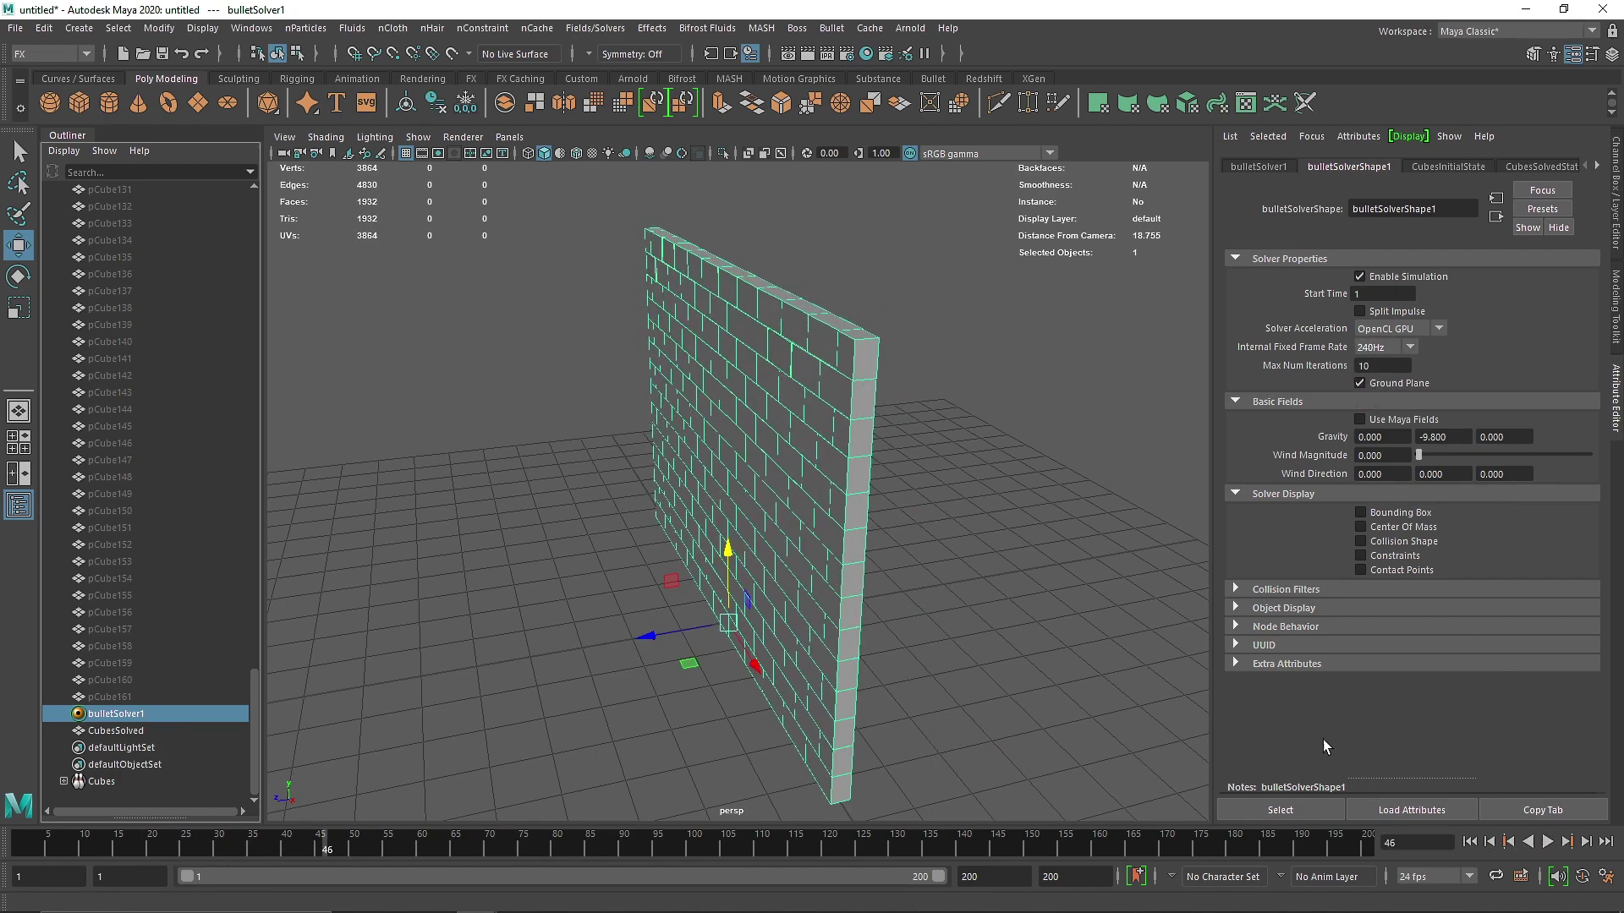
- Show the CubesInitialState rigid attributes and replay the simulation to frame 24
{"action": "left_click", "coordinate": [1427, 166]}
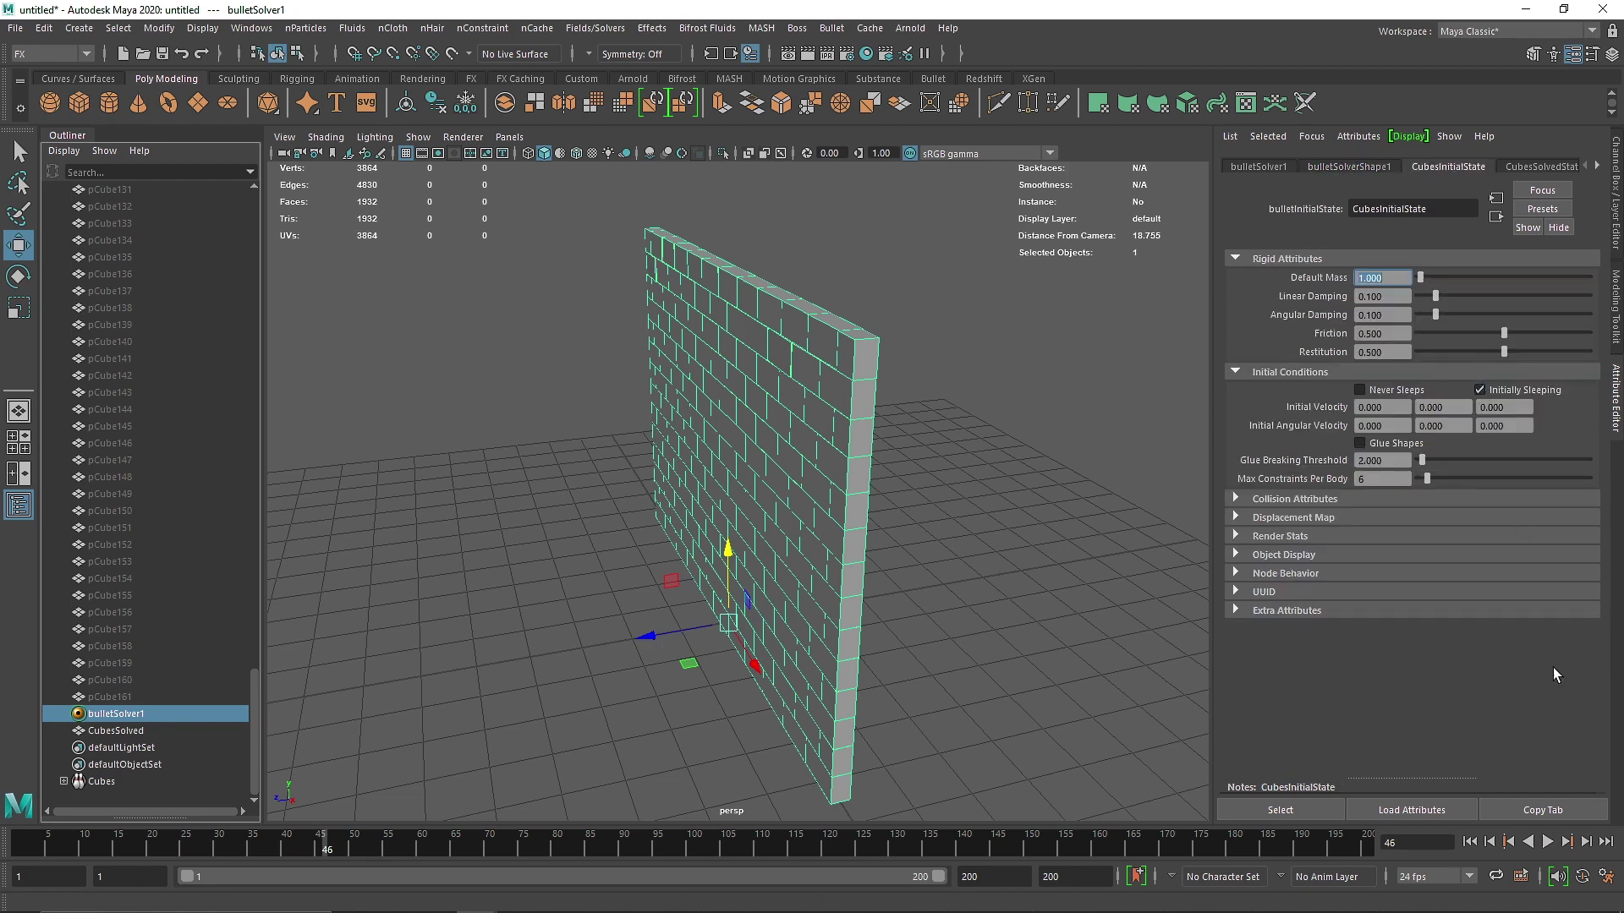
{"action": "left_click", "coordinate": [1469, 842]}
{"action": "left_click", "coordinate": [1547, 842]}
{"action": "left_click", "coordinate": [1547, 843]}
{"action": "left_click_drag", "start_coordinate": [725, 409], "coordinate": [778, 464], "text": "alt"}
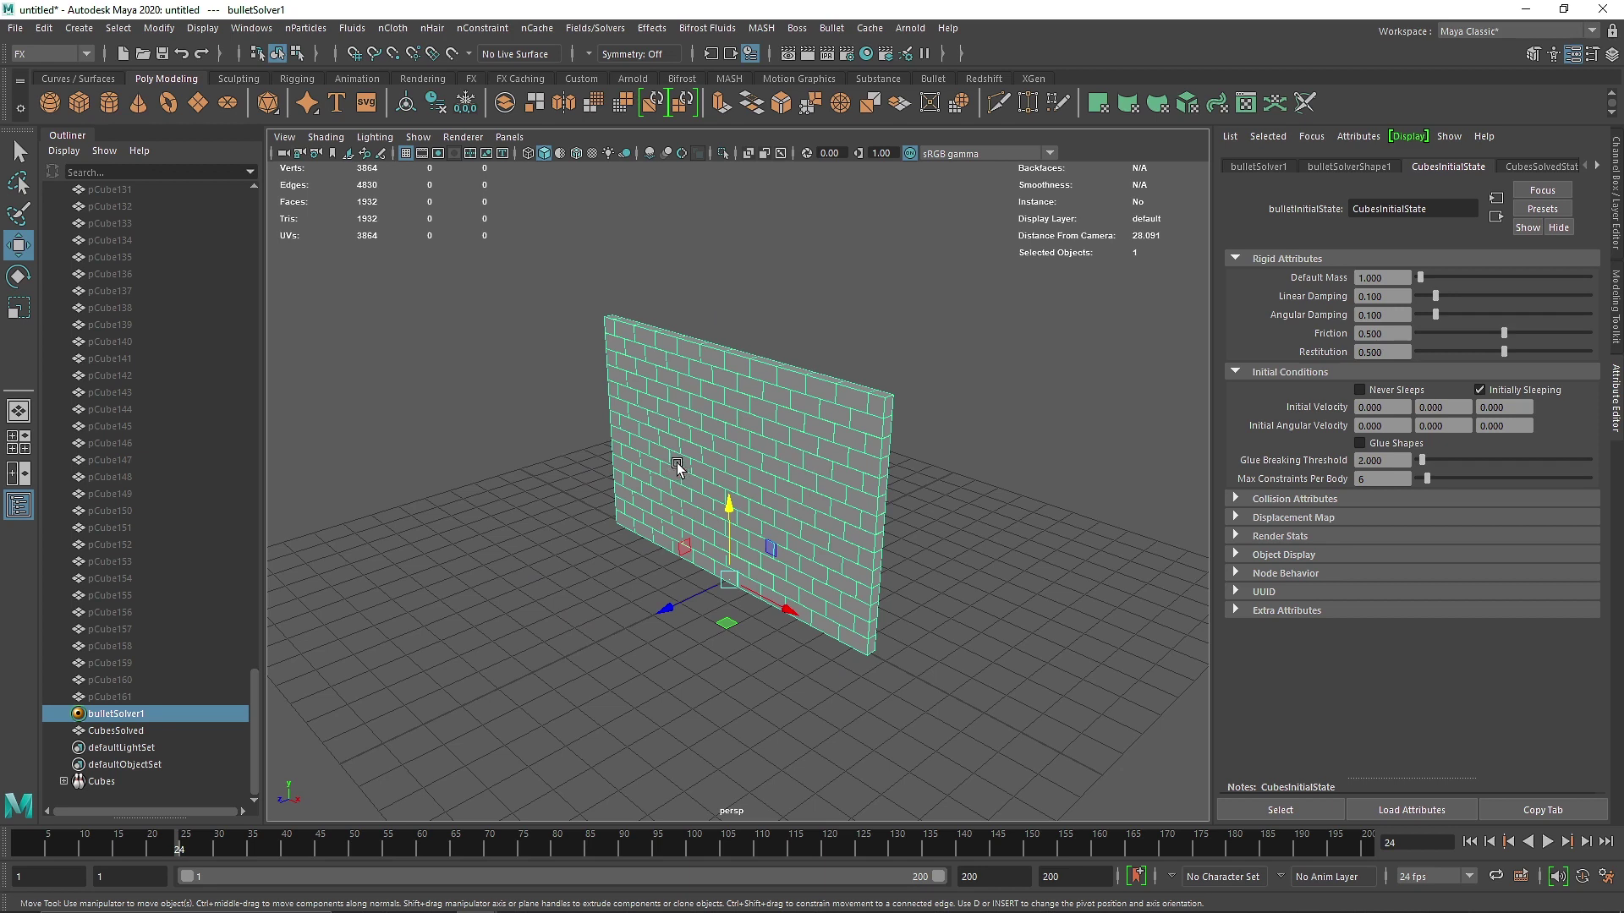
- Add a polygon sphere and move it up beyond the wall's right edge
{"action": "left_click_drag", "start_coordinate": [479, 300], "coordinate": [979, 660]}
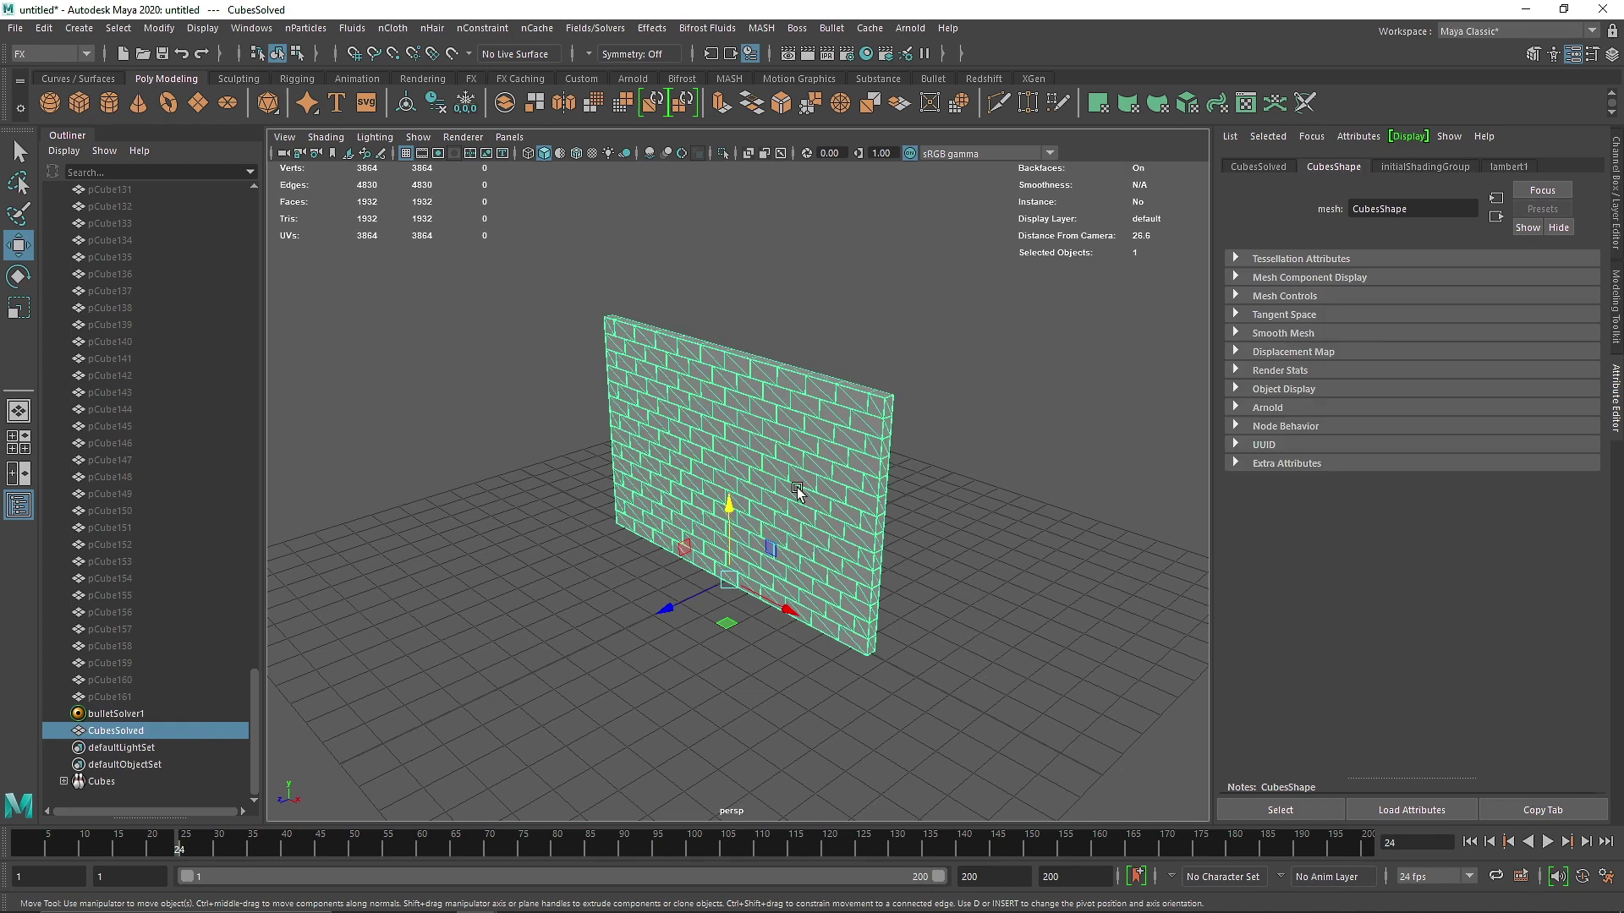
{"action": "scroll", "coordinate": [234, 473], "scroll_direction": "up", "scroll_amount": 20}
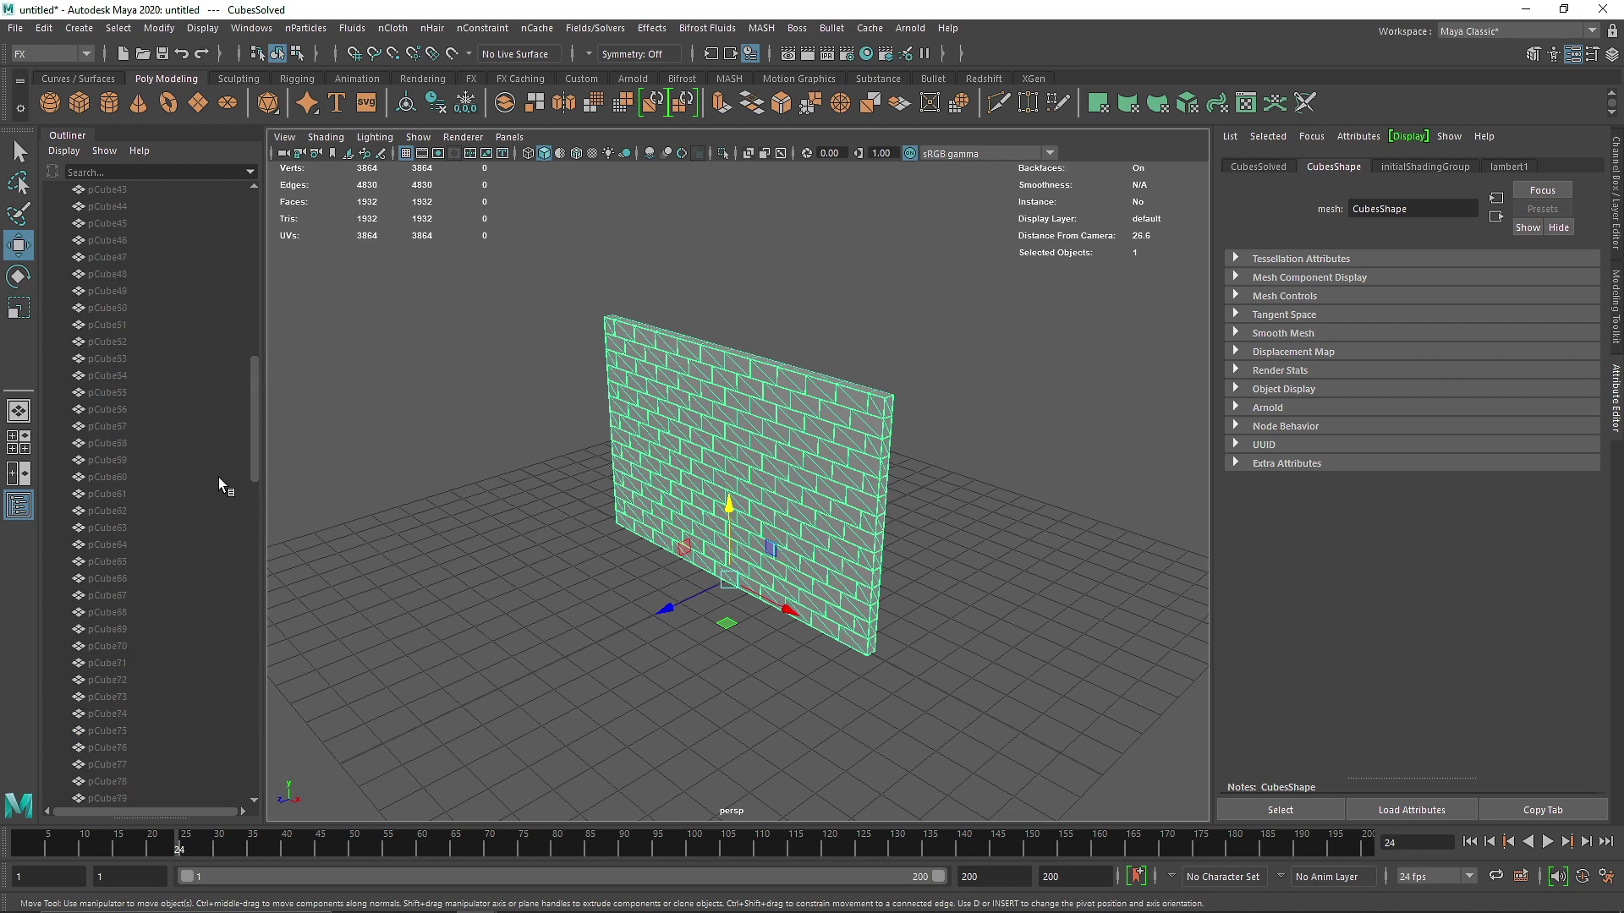
{"action": "left_click", "coordinate": [61, 134]}
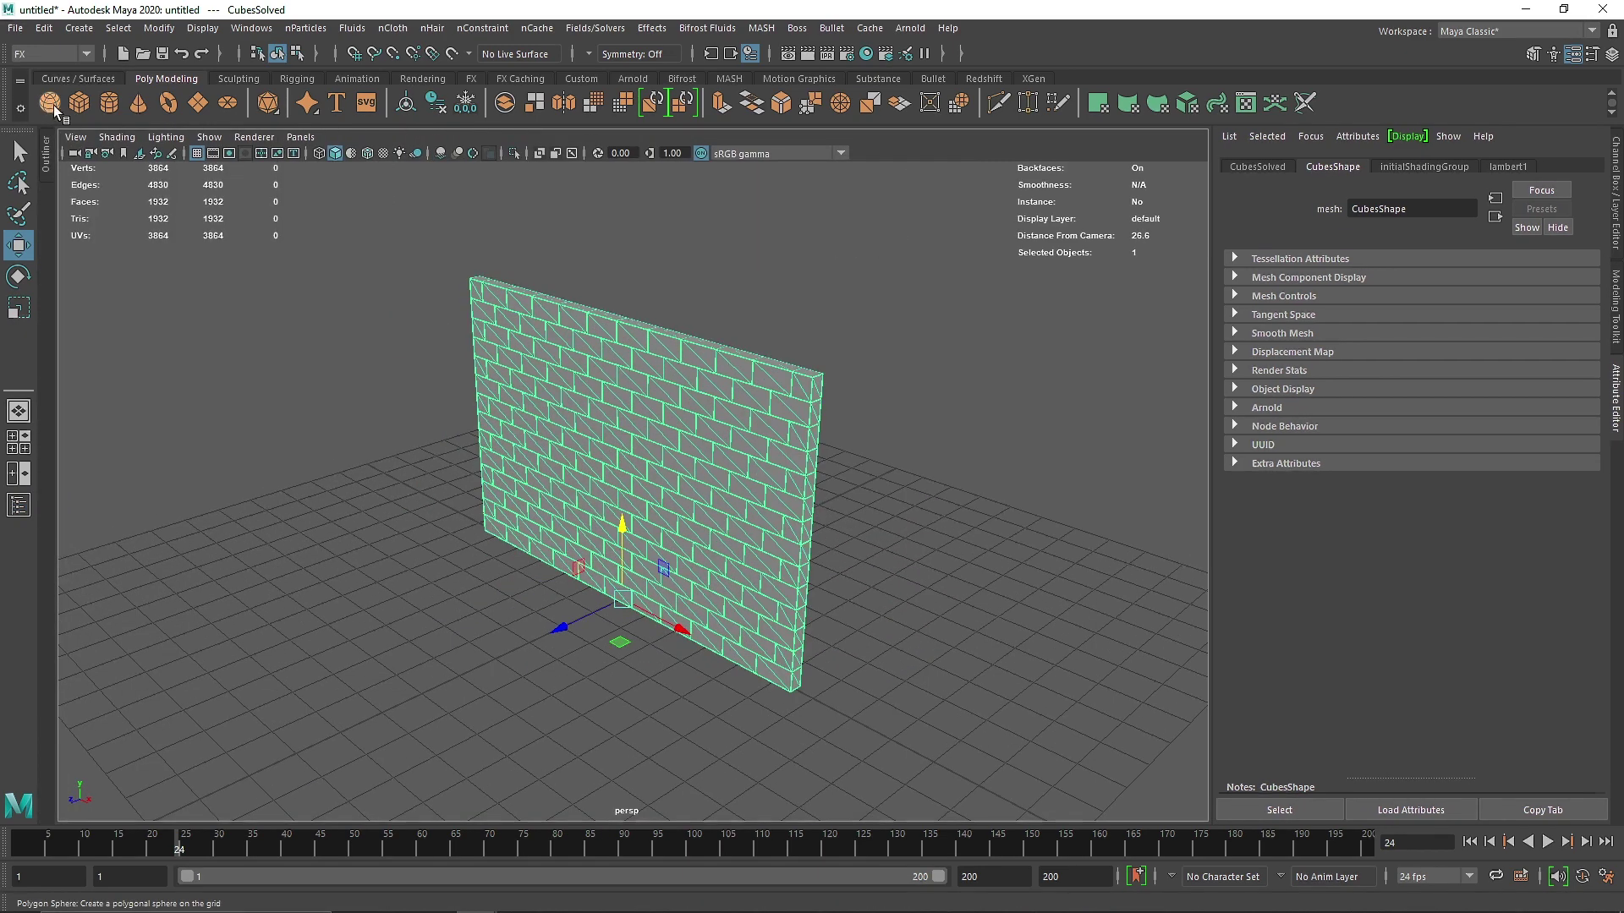
{"action": "left_click", "coordinate": [50, 104]}
{"action": "left_click_drag", "start_coordinate": [618, 531], "coordinate": [795, 464]}
- Make pSphere1 an Active Rigid Body with Kinematic body type and Sphere collider shape
{"action": "left_click", "coordinate": [827, 30]}
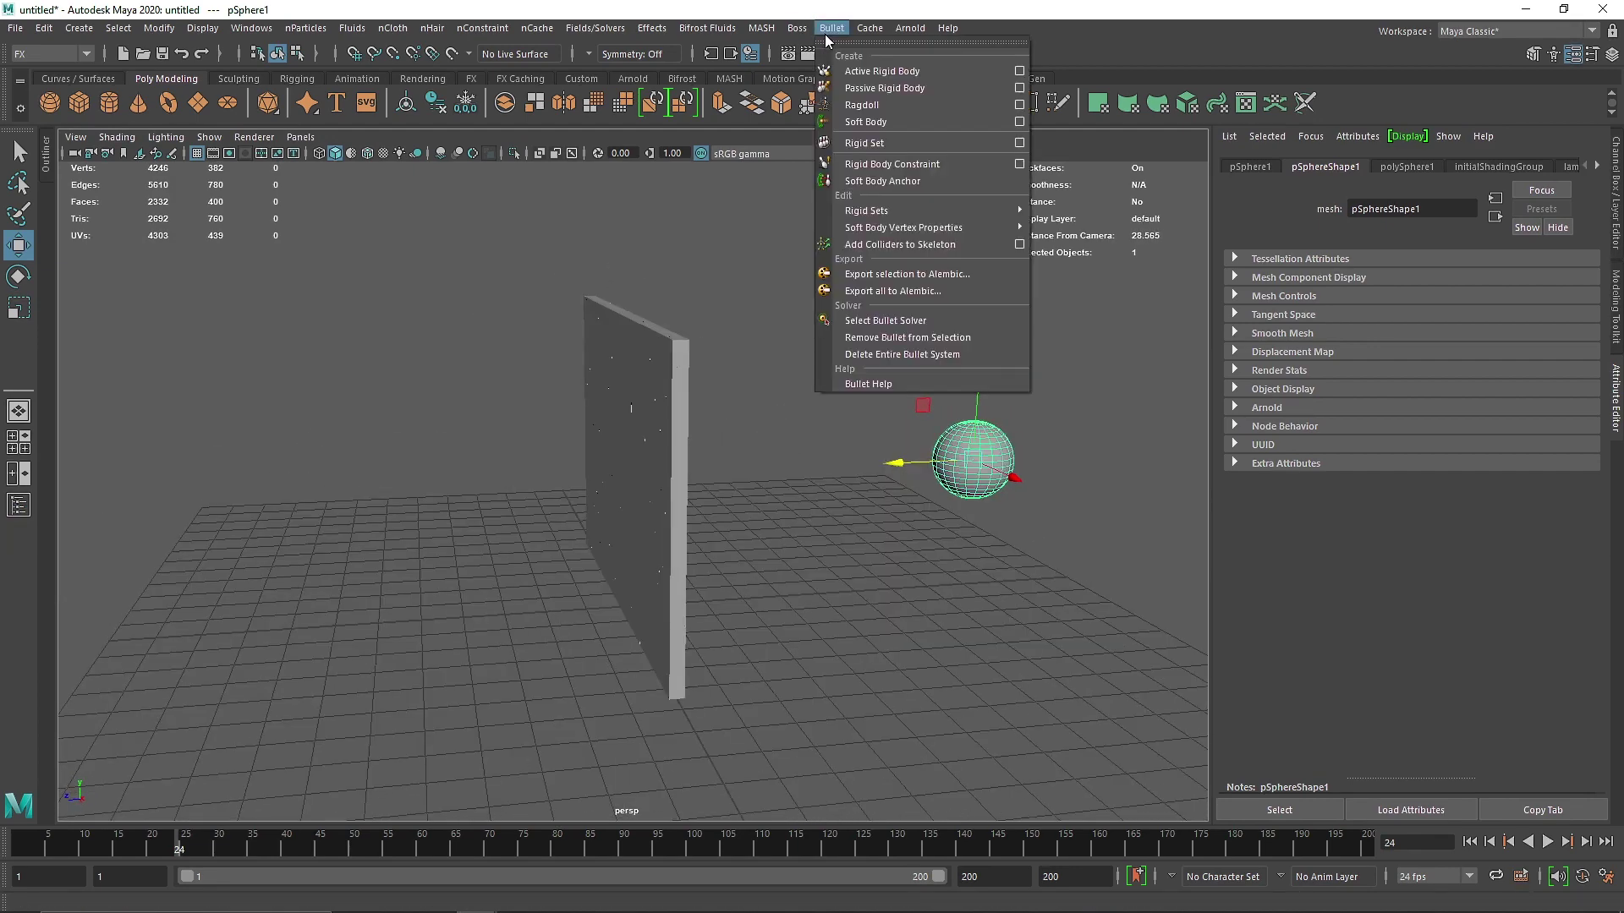
{"action": "left_click", "coordinate": [1019, 71]}
{"action": "left_click_drag", "start_coordinate": [1067, 227], "coordinate": [439, 210]}
{"action": "left_click", "coordinate": [525, 372]}
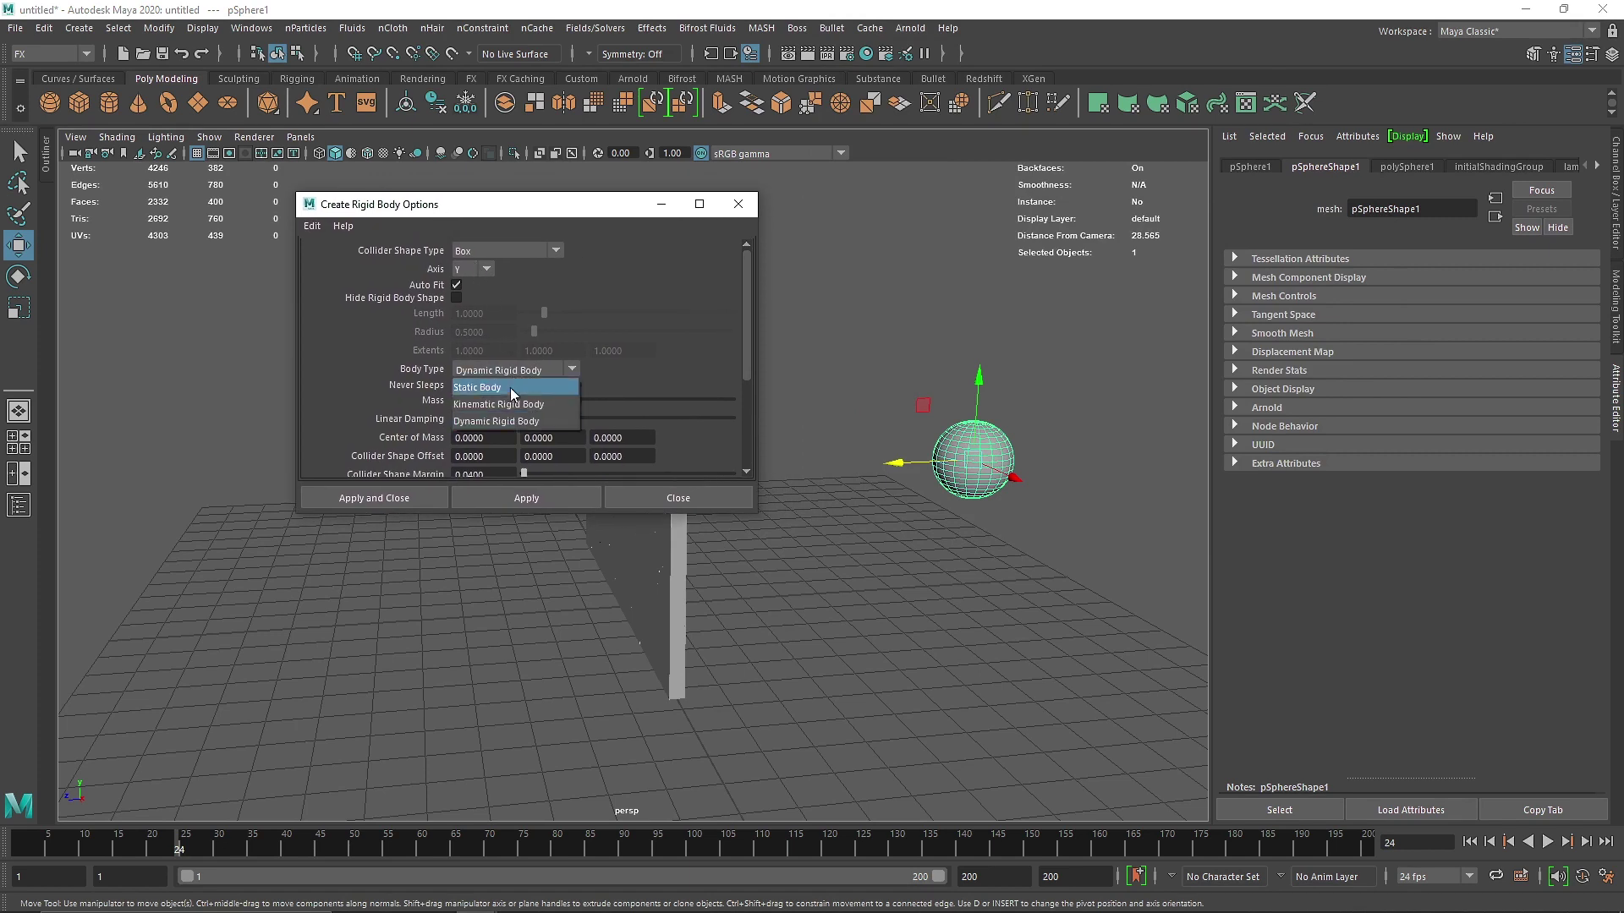
{"action": "left_click", "coordinate": [505, 406]}
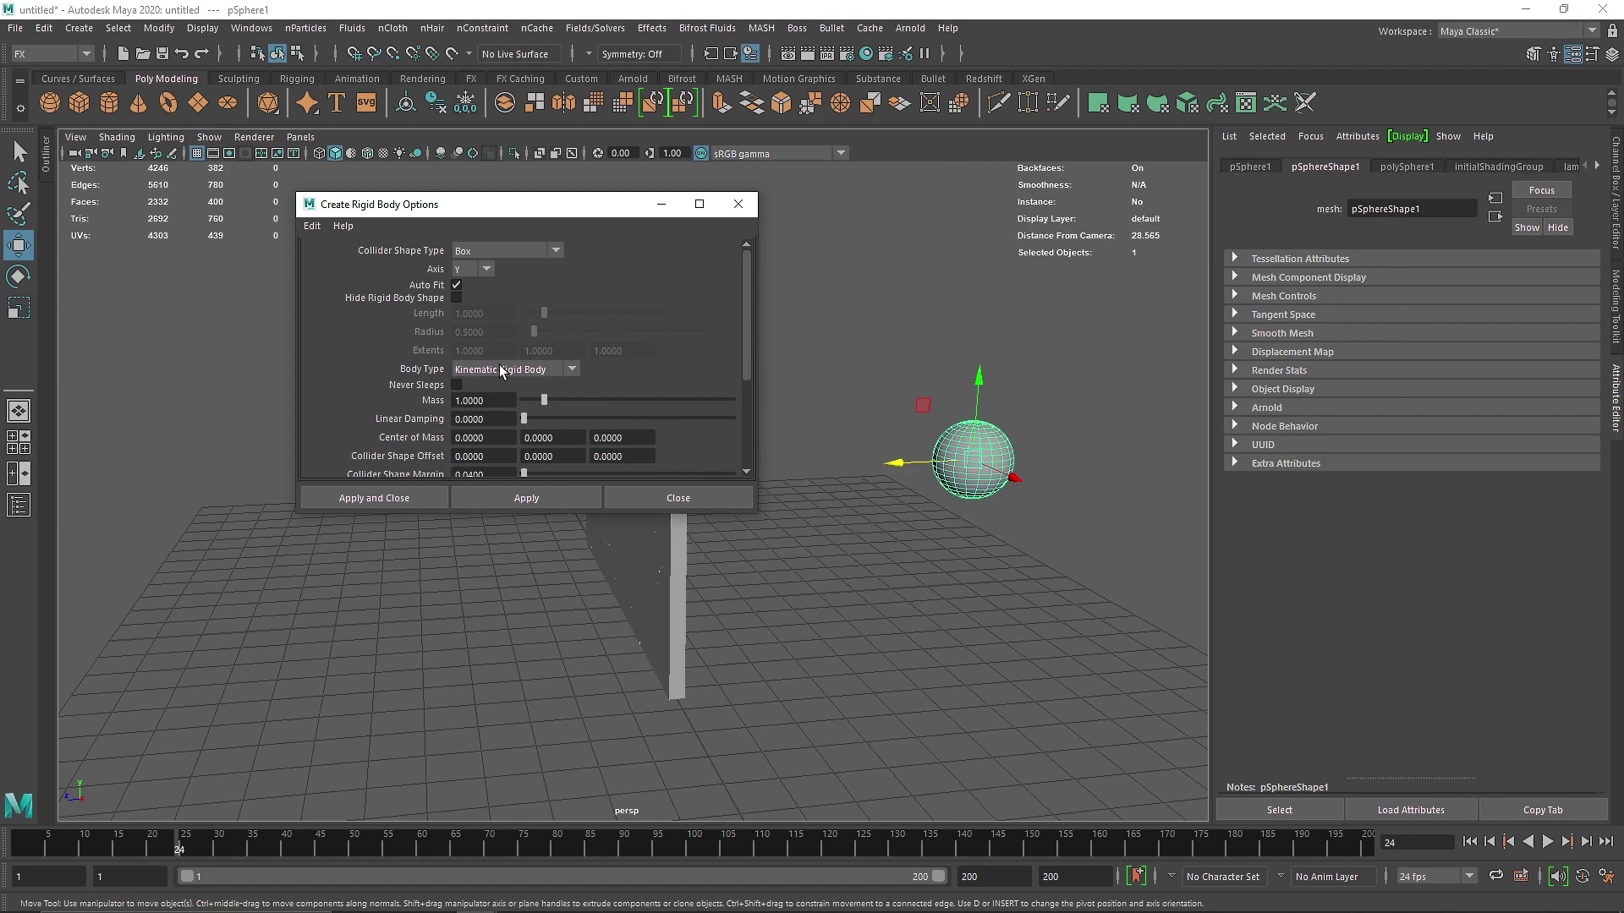
{"action": "left_click", "coordinate": [500, 253]}
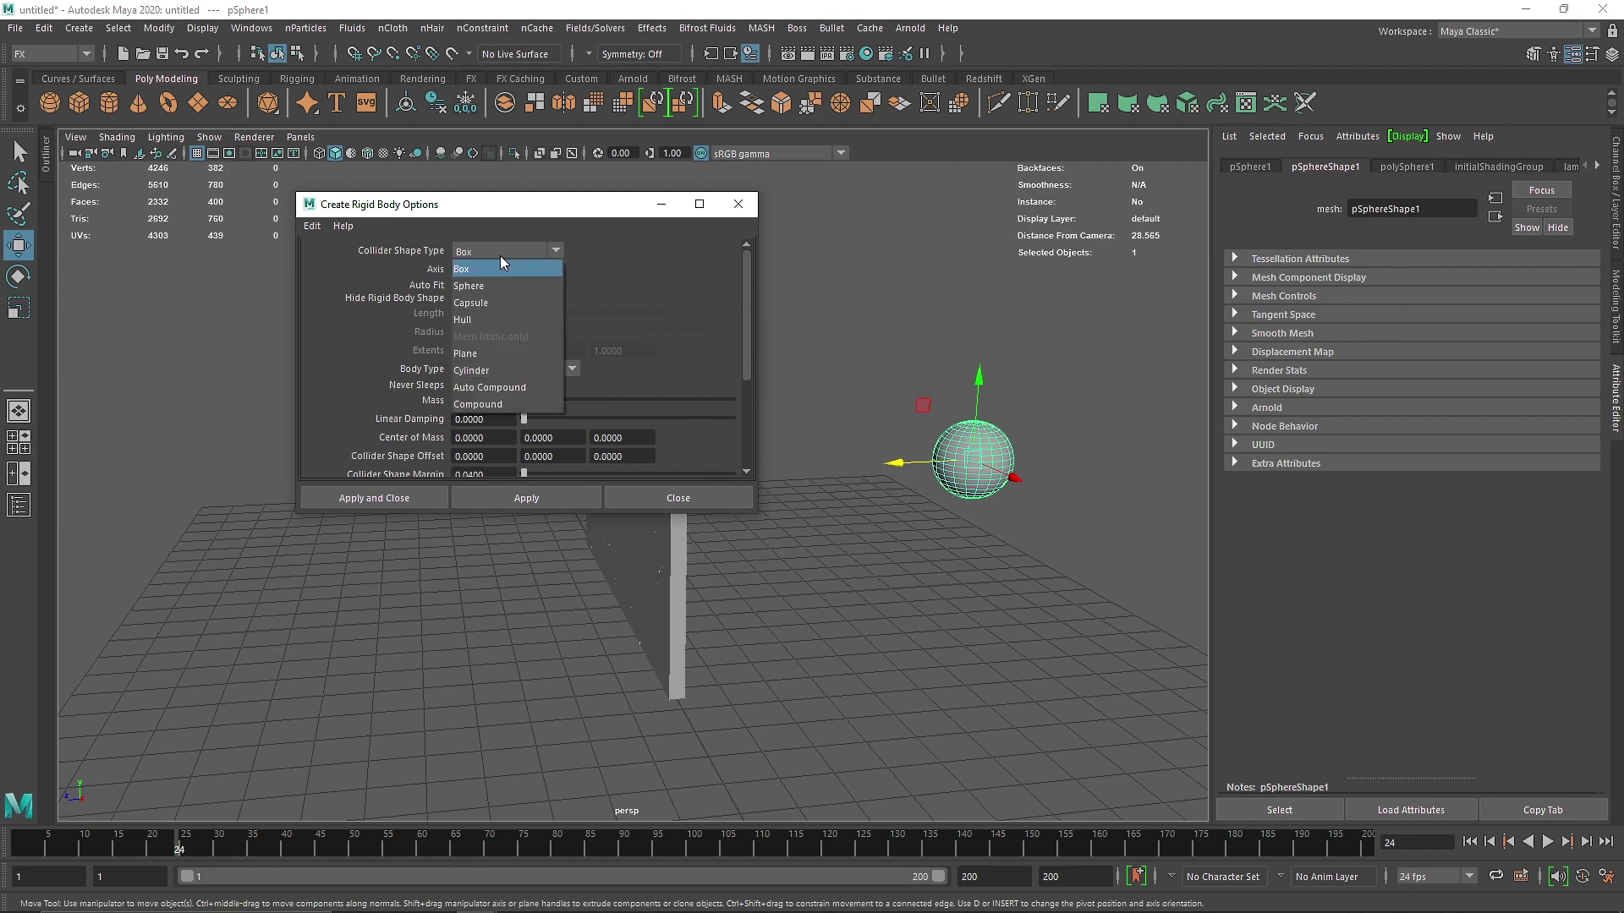
{"action": "left_click", "coordinate": [506, 288]}
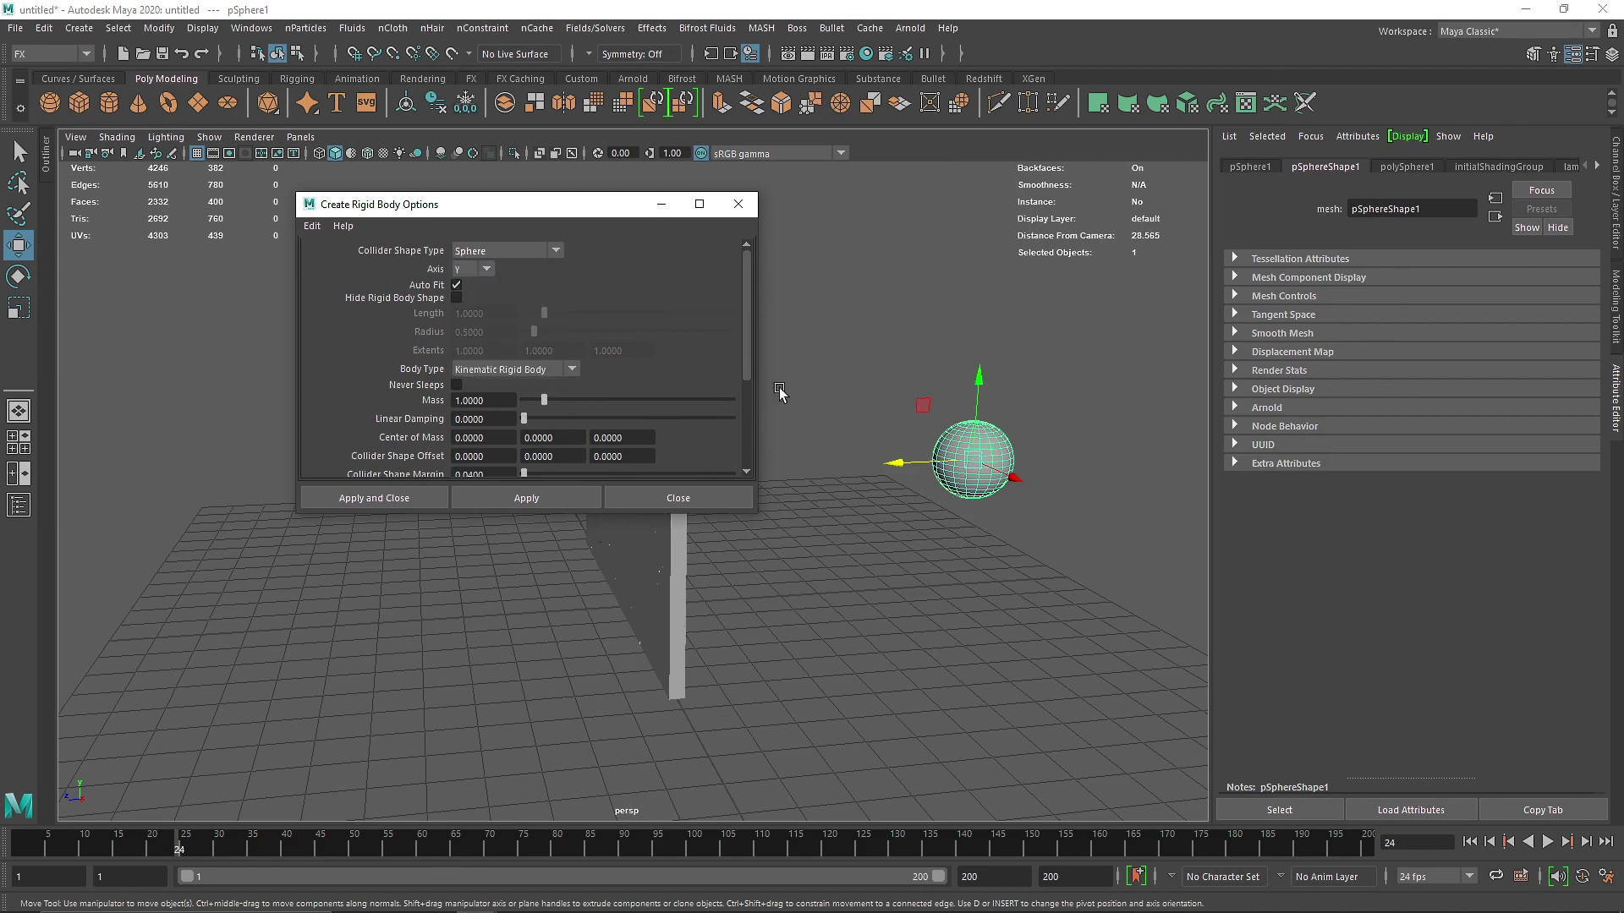
{"action": "left_click", "coordinate": [381, 497]}
{"action": "left_click_drag", "start_coordinate": [984, 473], "coordinate": [1008, 480], "text": "alt"}
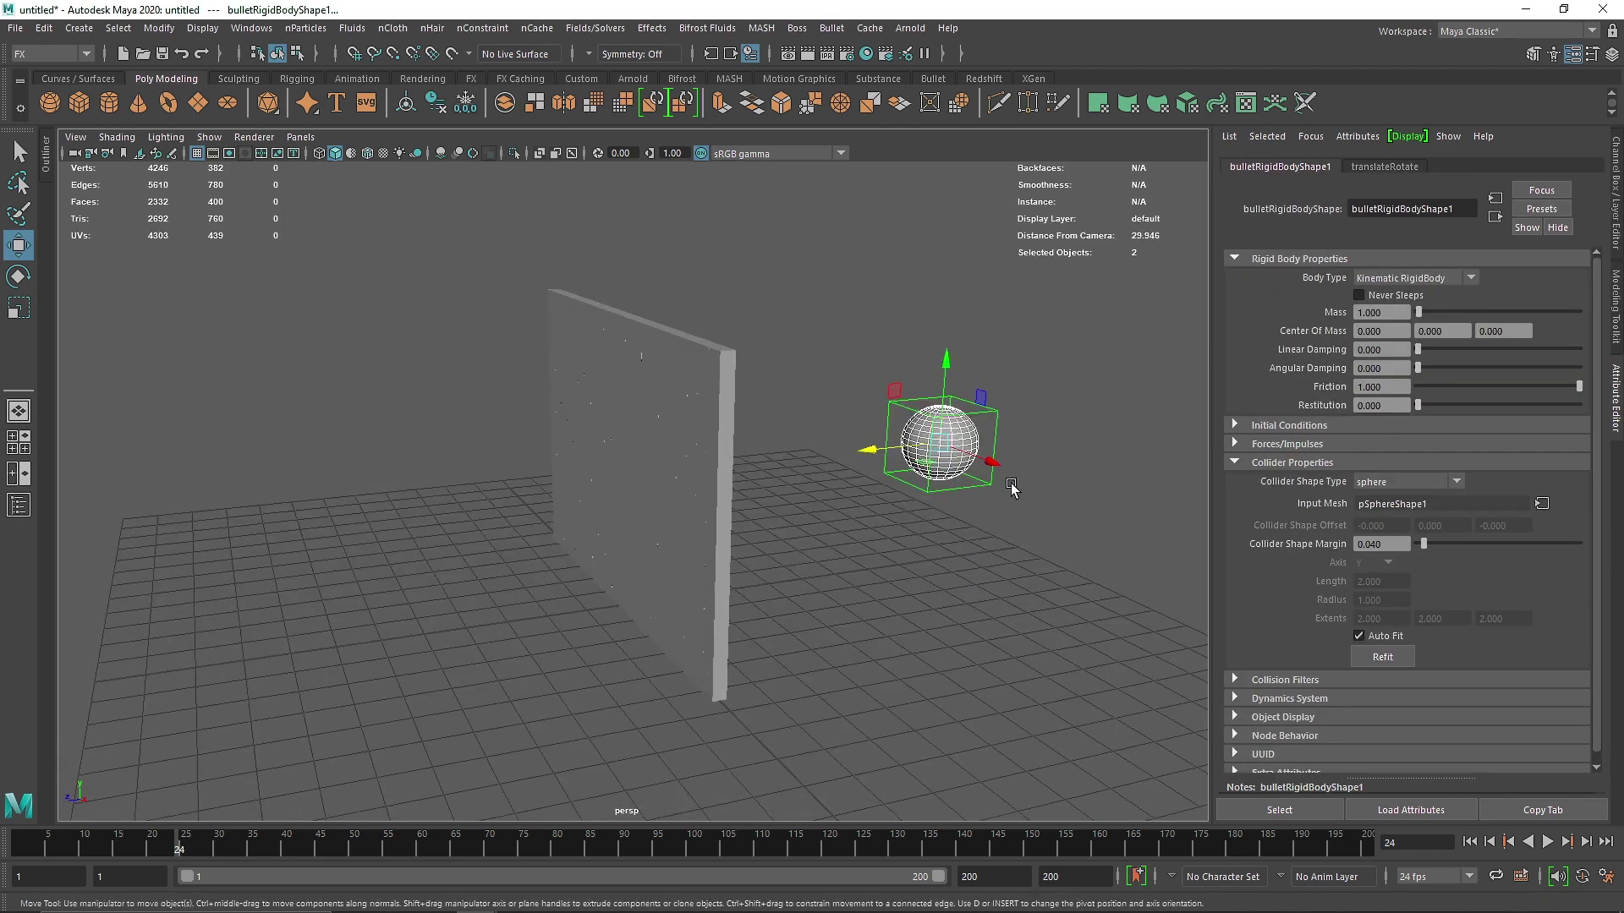
{"action": "left_click", "coordinate": [1012, 524]}
{"action": "left_click", "coordinate": [949, 431]}
- Switch the sphere's collider shape to box, then back to sphere
{"action": "left_click", "coordinate": [1426, 169]}
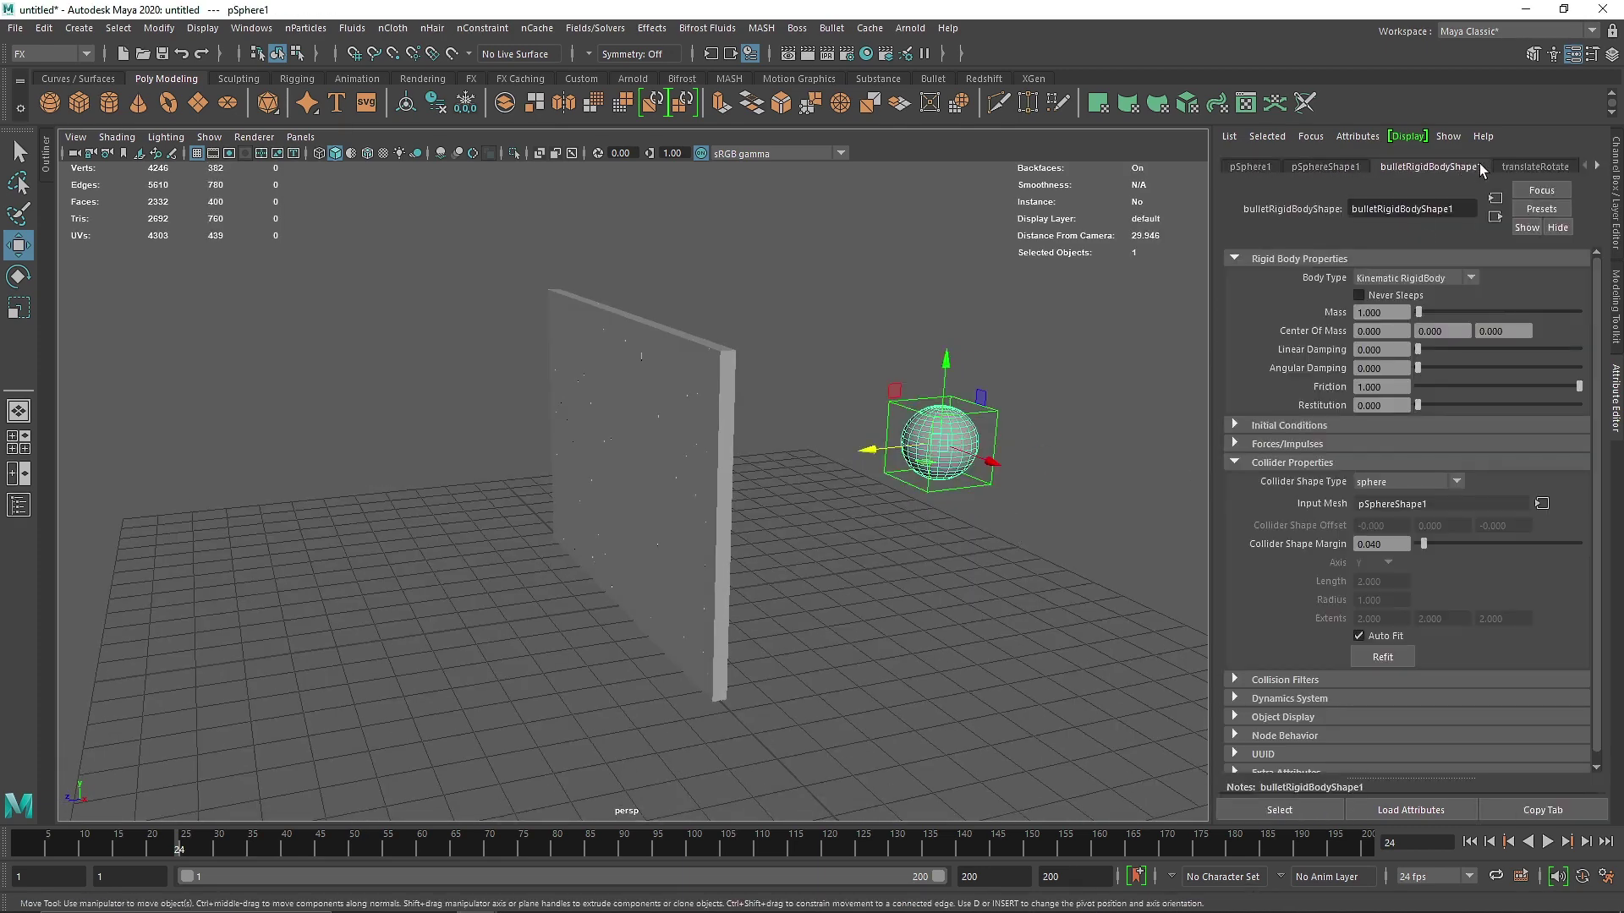
{"action": "left_click", "coordinate": [1370, 486]}
{"action": "left_click", "coordinate": [1376, 498]}
{"action": "left_click", "coordinate": [1380, 481]}
{"action": "left_click", "coordinate": [1378, 514]}
{"action": "left_click", "coordinate": [1160, 500]}
{"action": "left_click", "coordinate": [973, 457]}
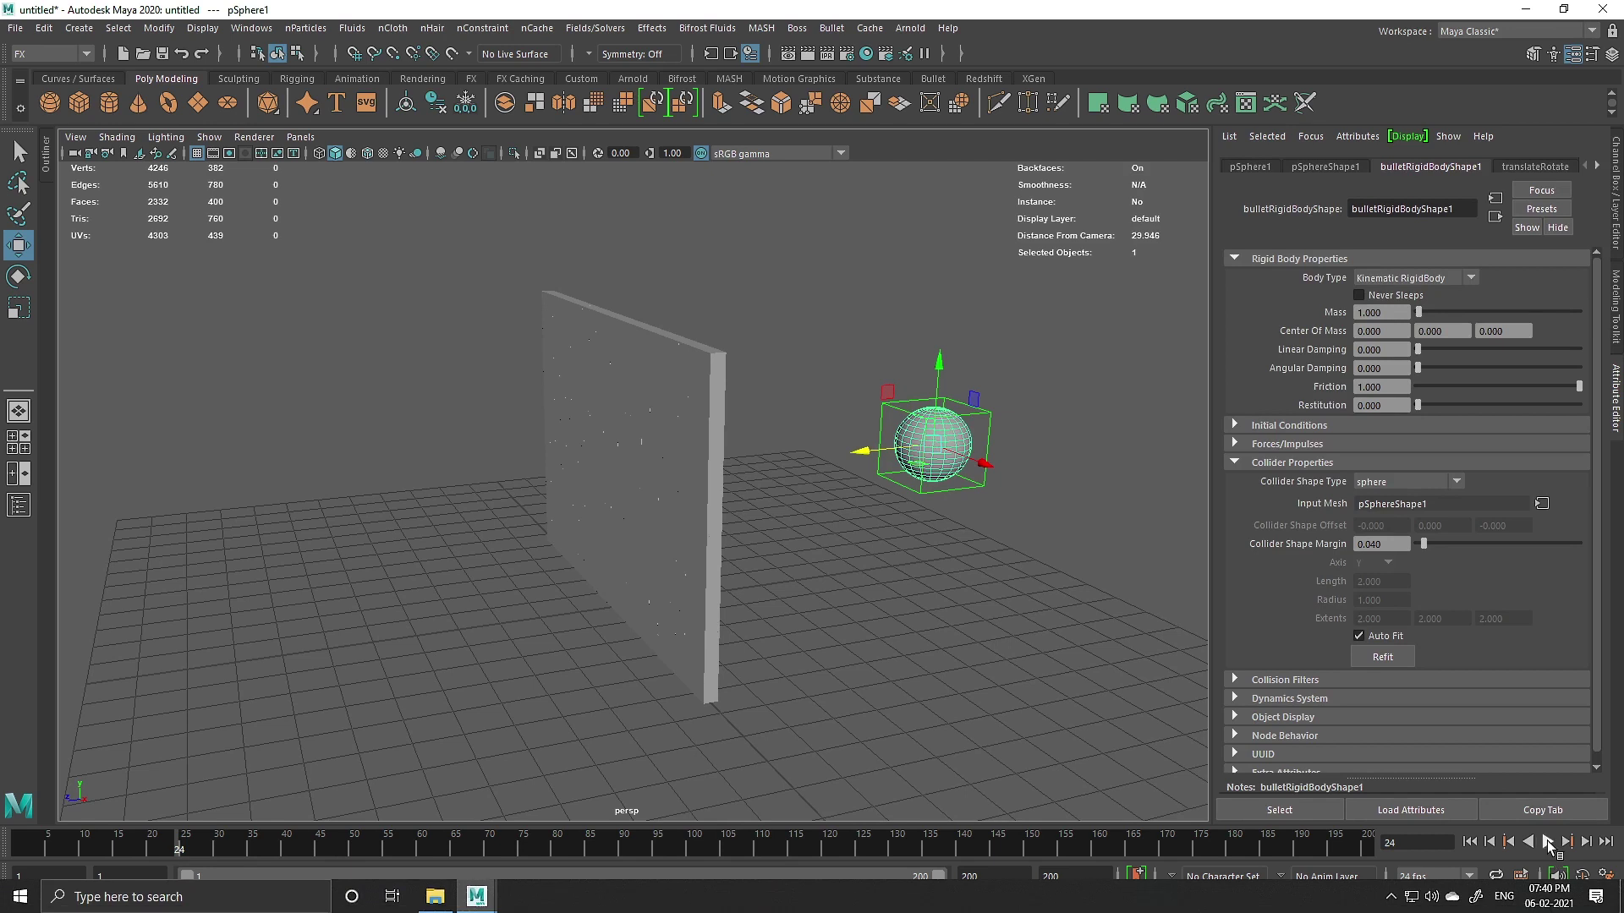
- Play the scene from frame 1, stop, and park the timeline at frame 20
{"action": "left_click_drag", "start_coordinate": [156, 848], "coordinate": [20, 848]}
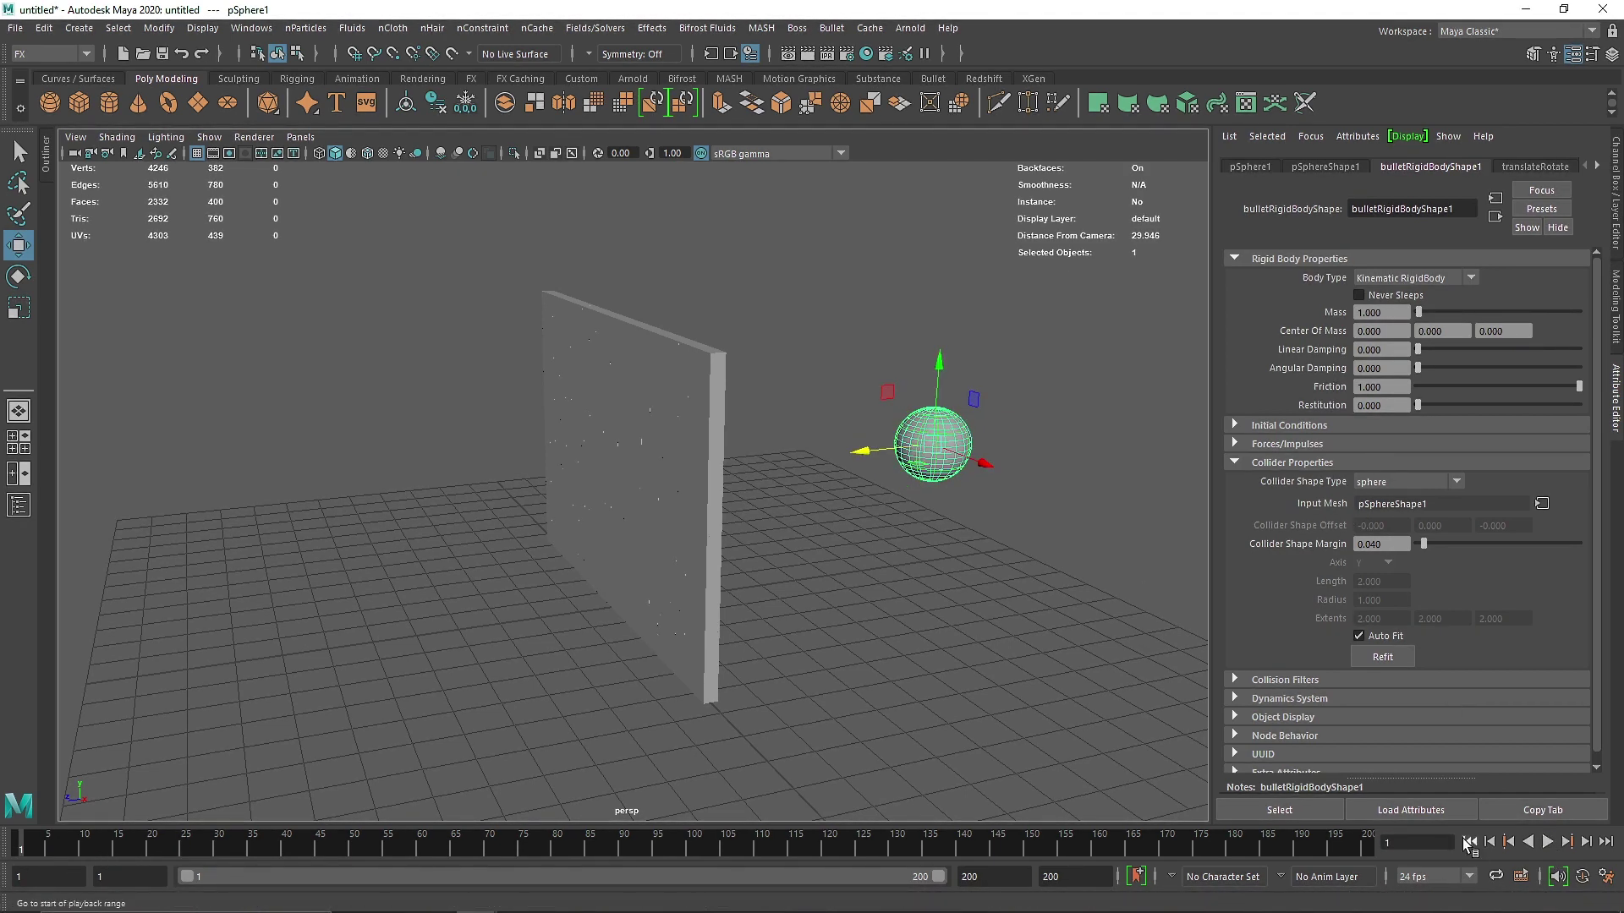
{"action": "left_click", "coordinate": [1548, 843]}
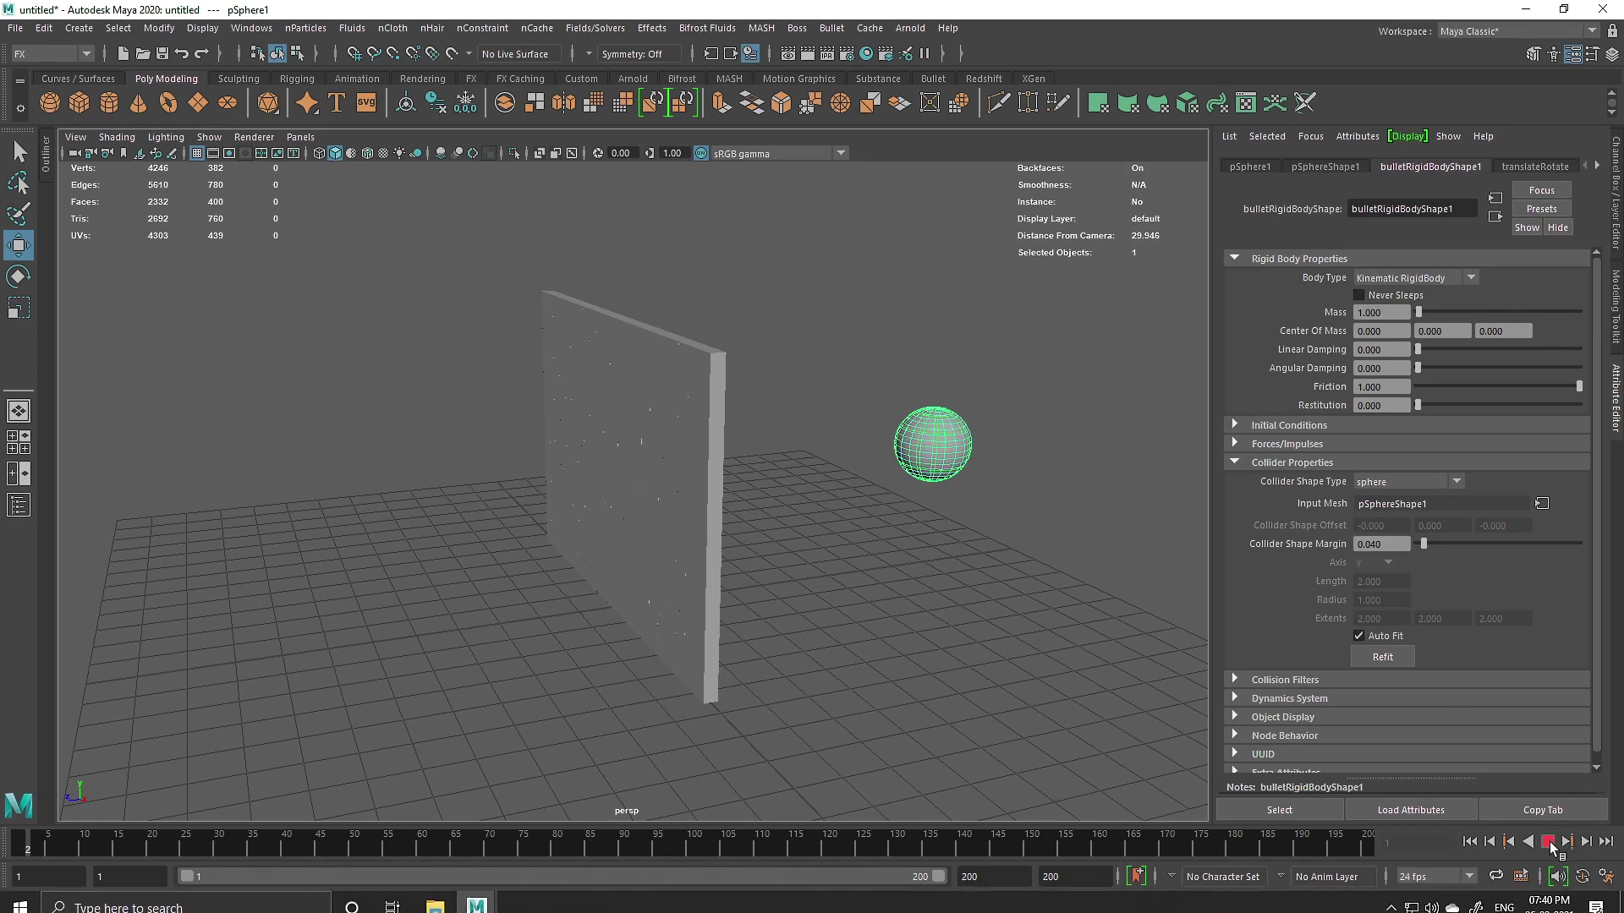
{"action": "left_click", "coordinate": [1551, 848]}
{"action": "left_click_drag", "start_coordinate": [159, 850], "coordinate": [148, 851]}
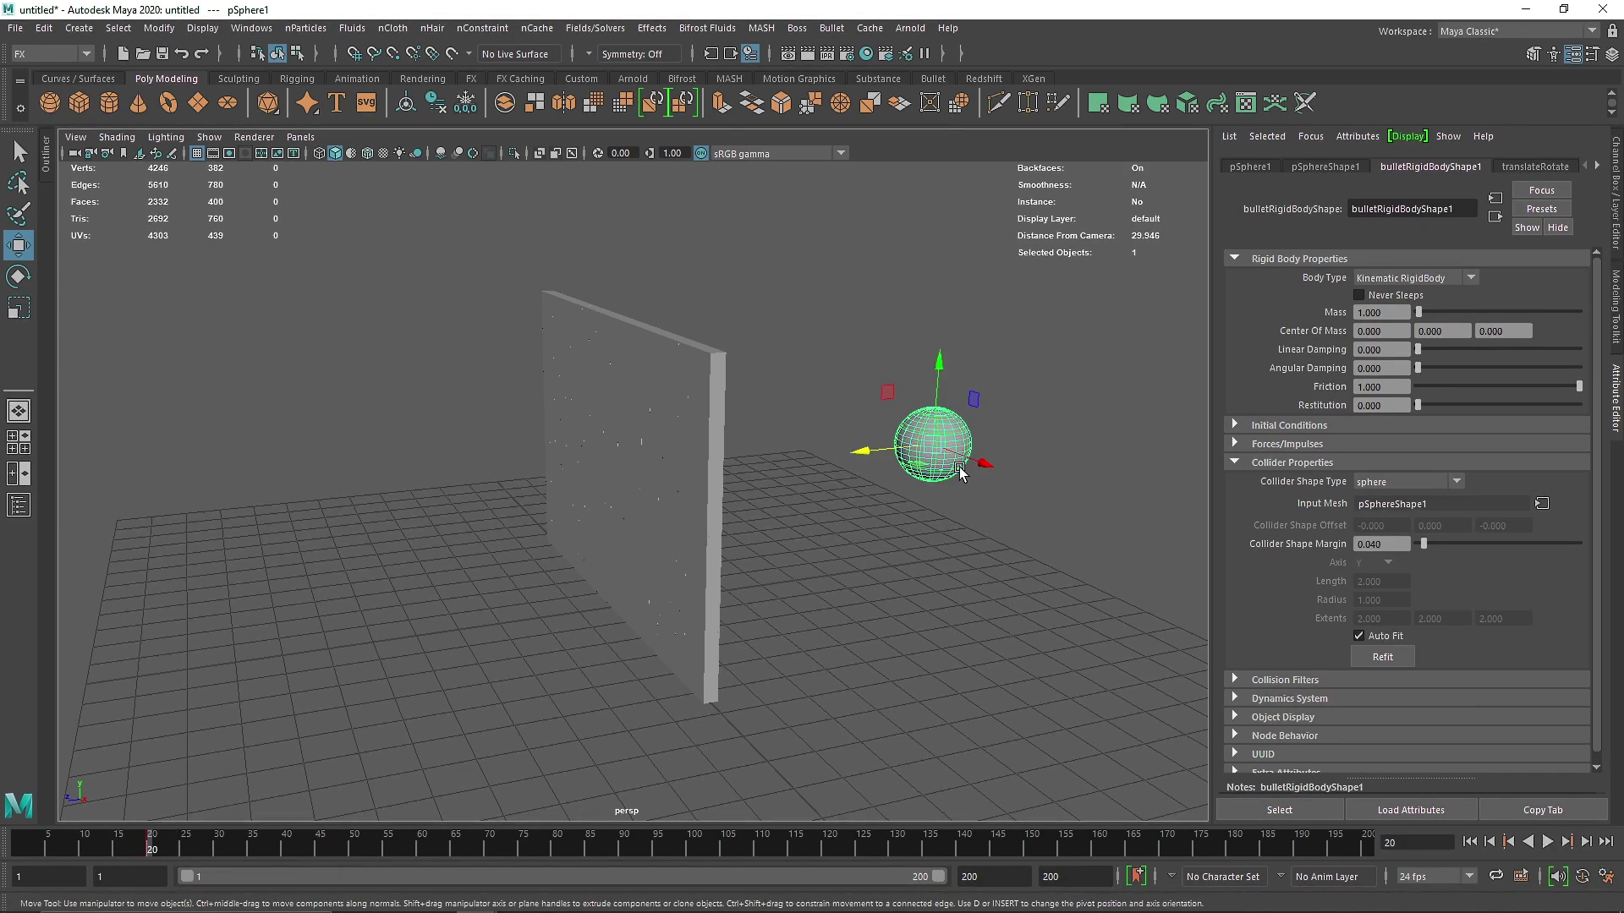
- Keyframe the sphere moving along Z through the wall between frames 20 and 50
{"action": "key", "text": "ctrl+a"}
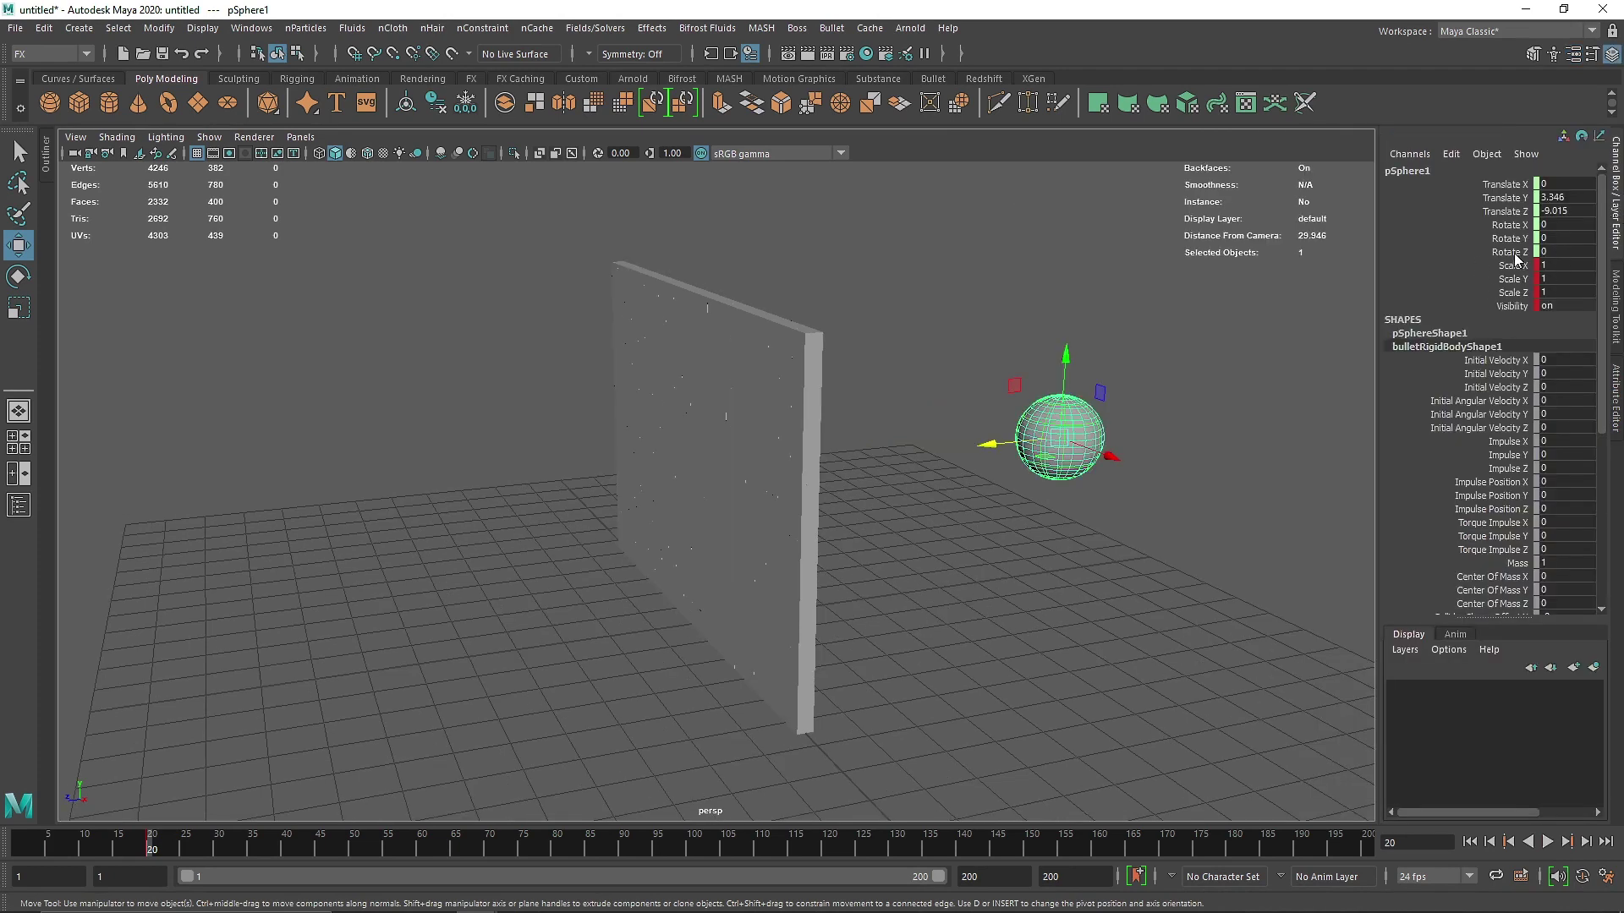
{"action": "key", "text": "alt+v"}
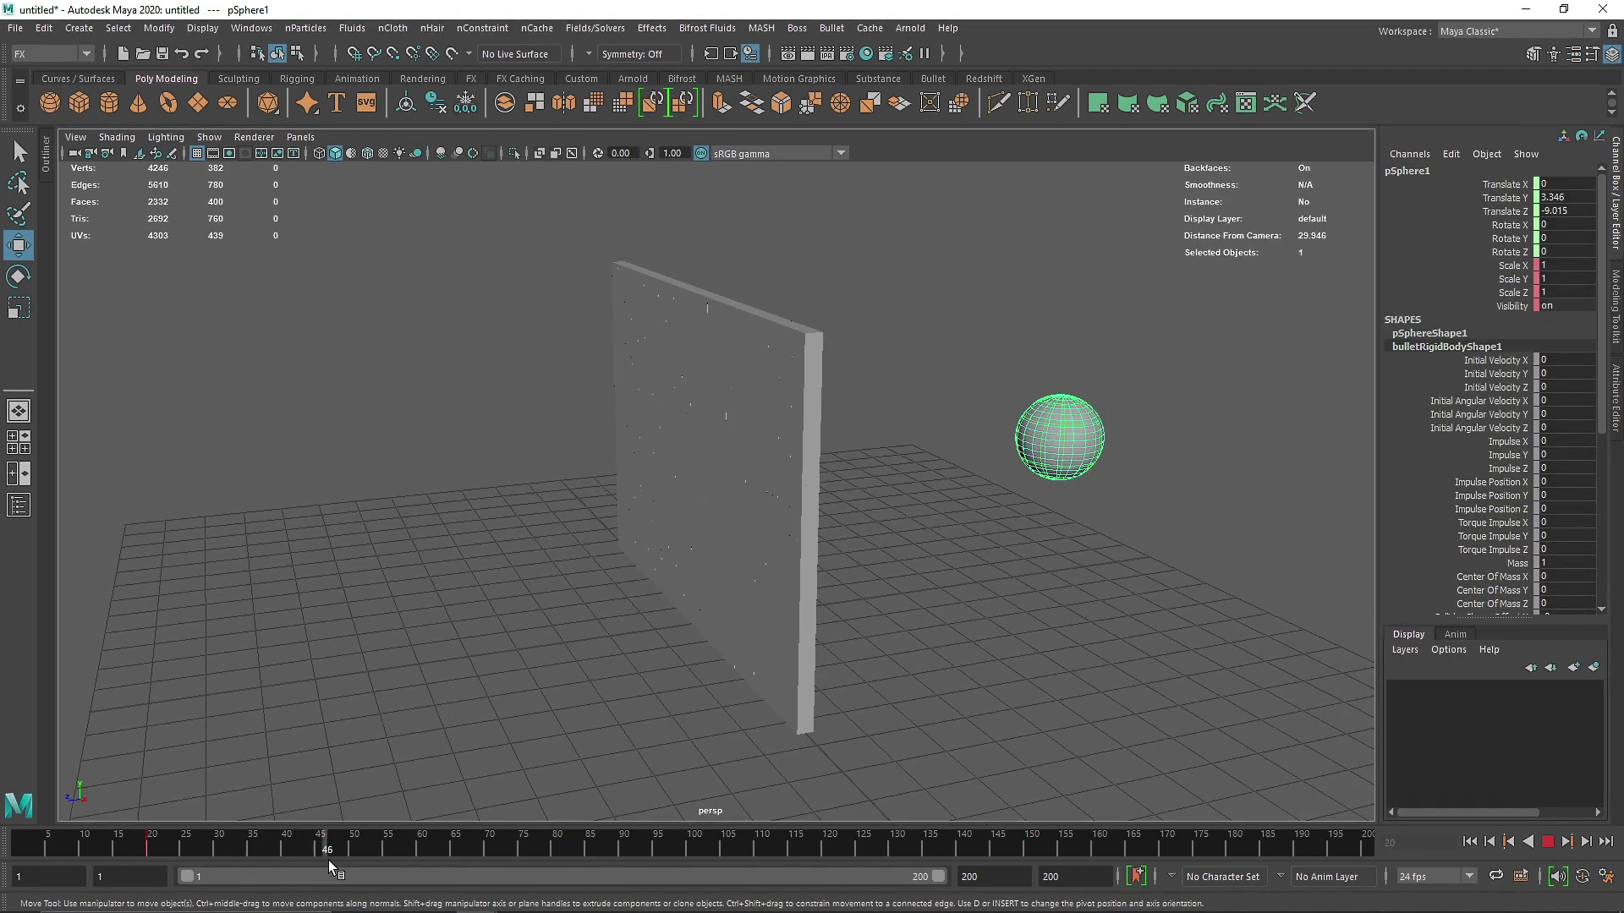
{"action": "left_click_drag", "start_coordinate": [974, 454], "coordinate": [34, 542]}
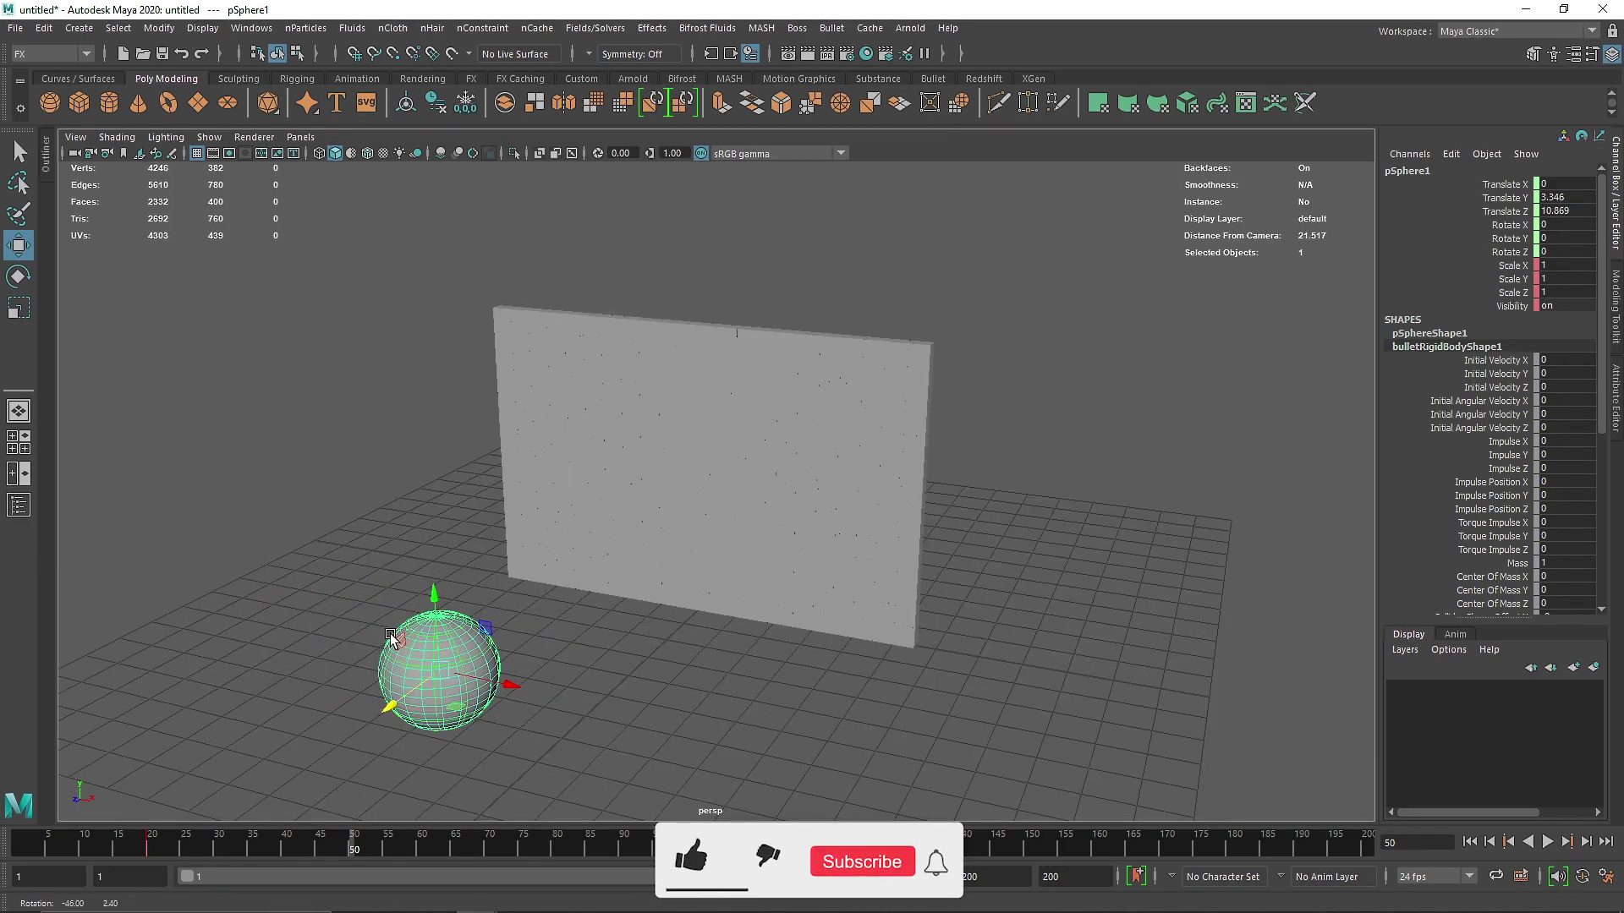
{"action": "middle_click_drag", "start_coordinate": [704, 759], "coordinate": [672, 725], "text": "alt"}
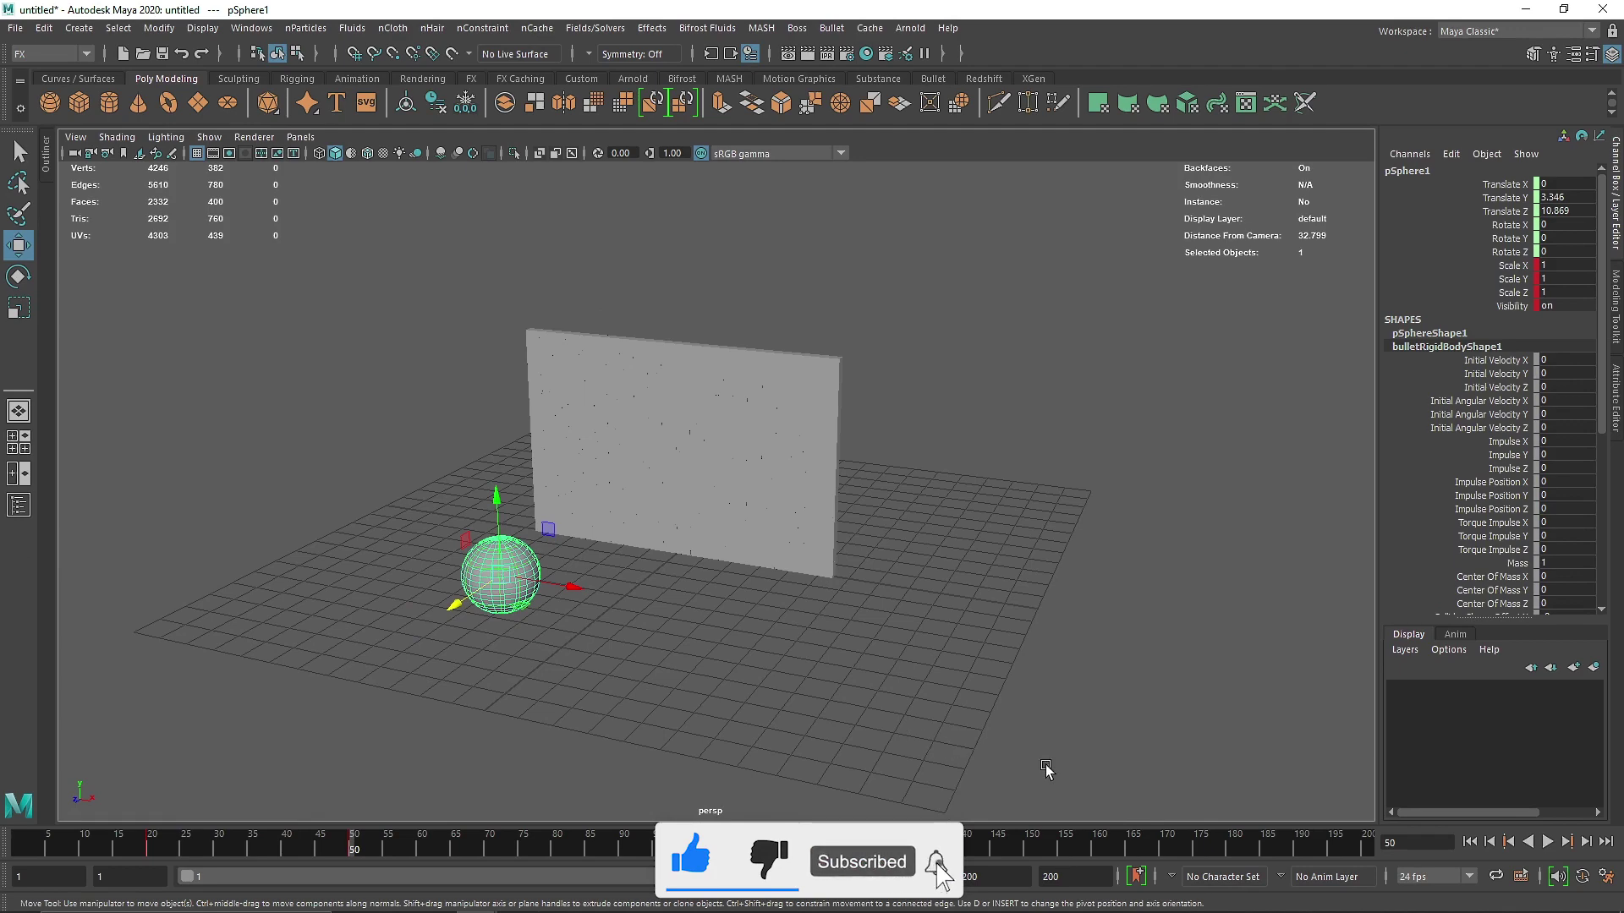
- Play the animation from the start to watch the sphere smash the bricks
{"action": "left_click", "coordinate": [1567, 842]}
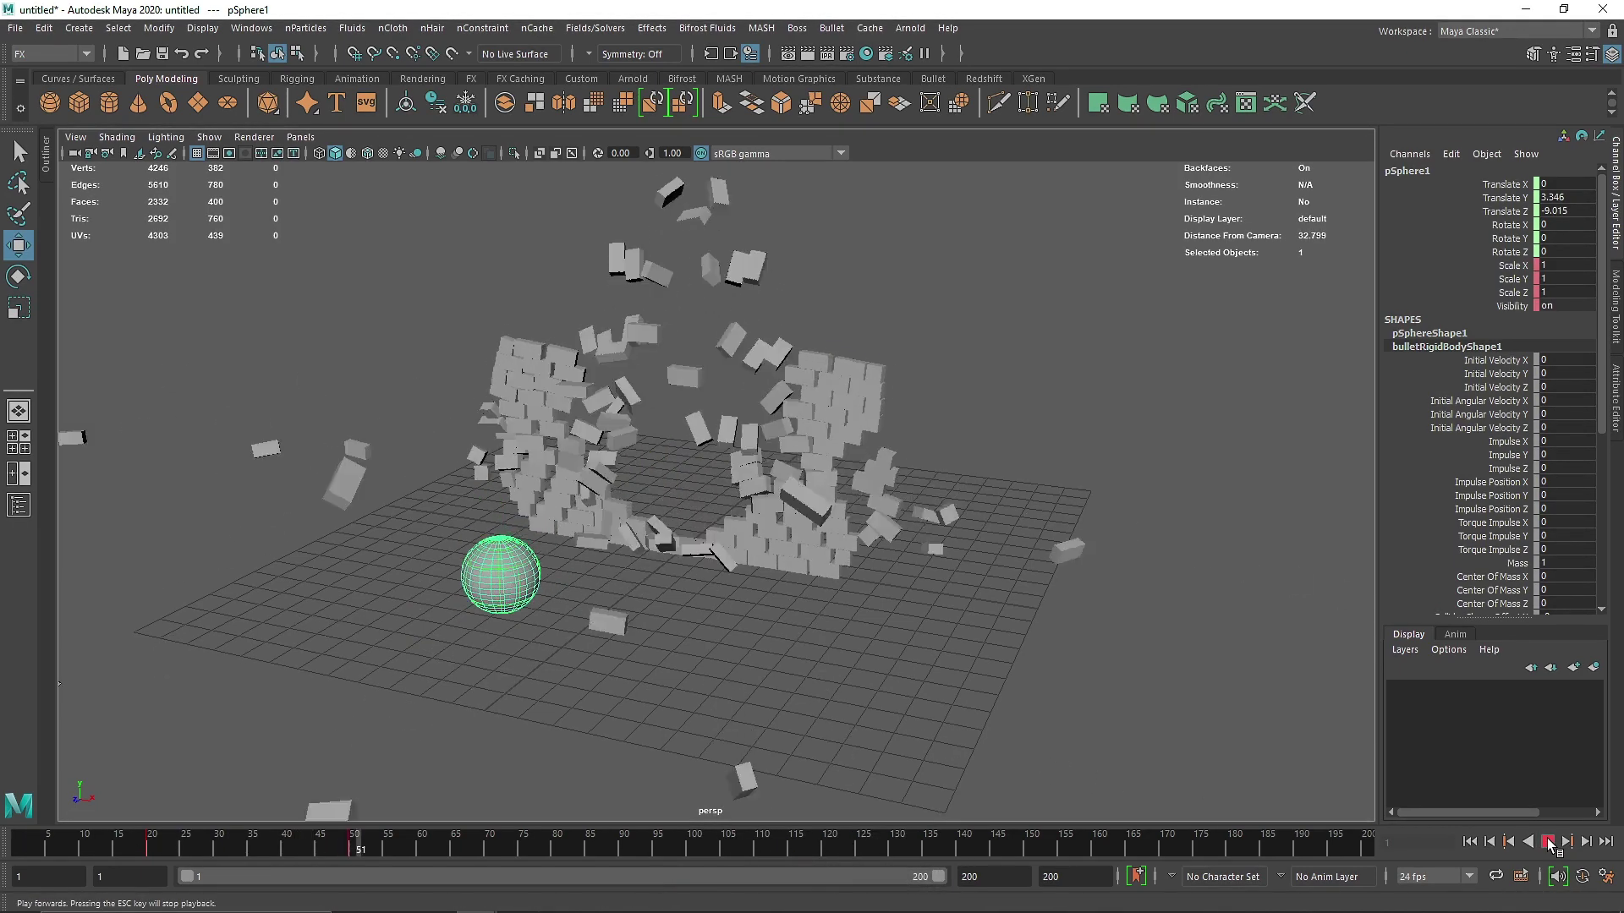
{"action": "left_click", "coordinate": [1549, 843]}
{"action": "left_click_drag", "start_coordinate": [1248, 744], "coordinate": [46, 597], "text": "alt"}
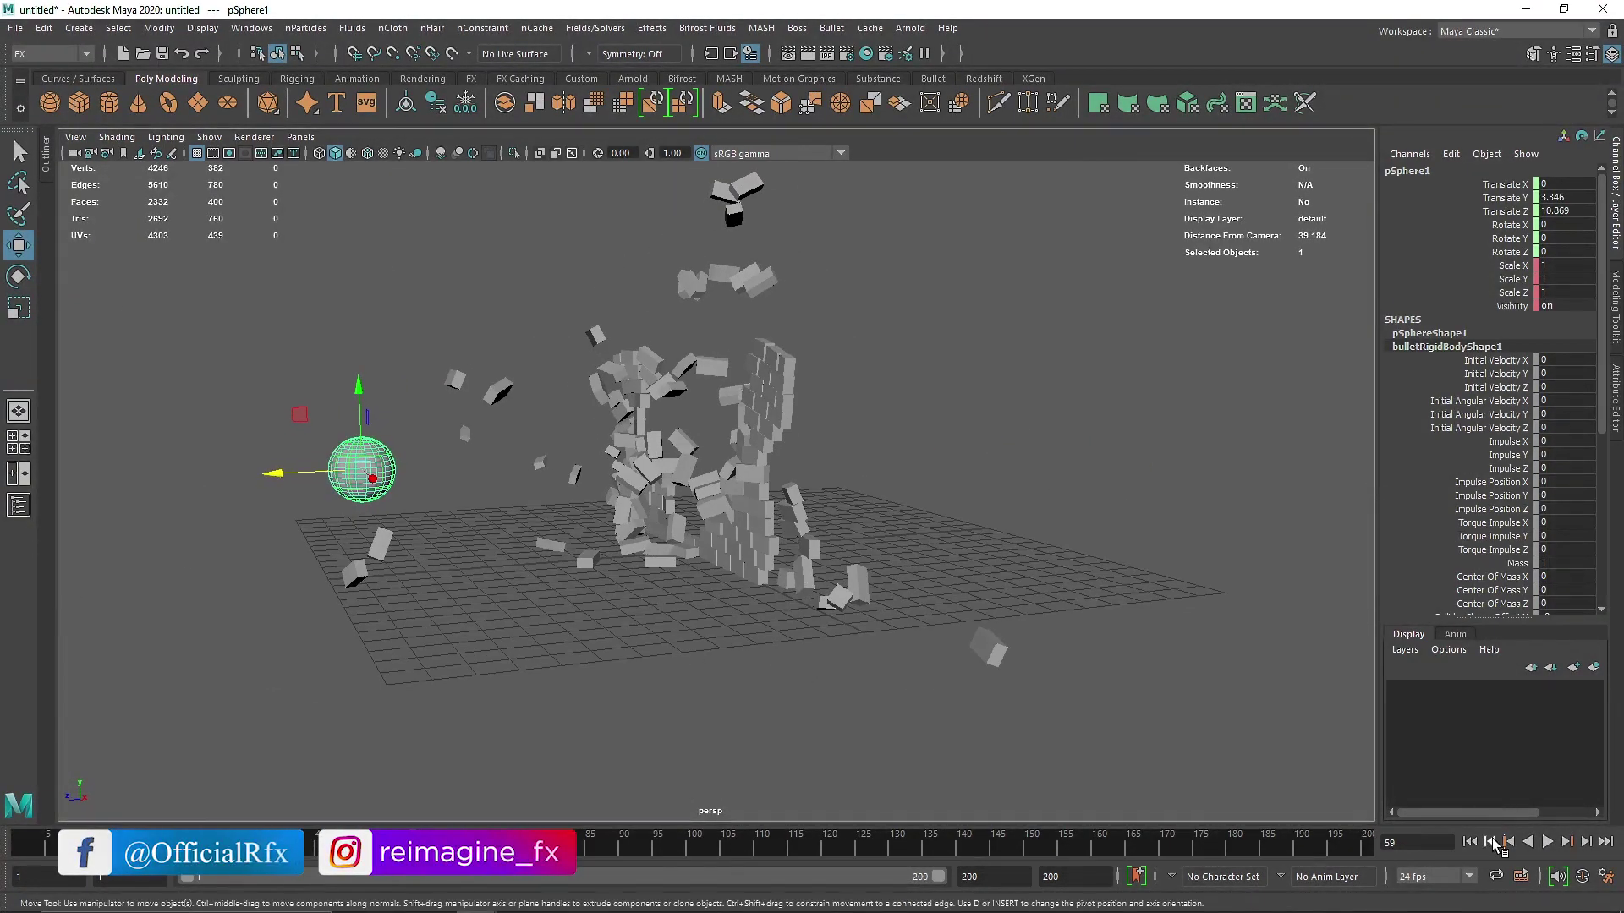
{"action": "left_click", "coordinate": [1548, 842]}
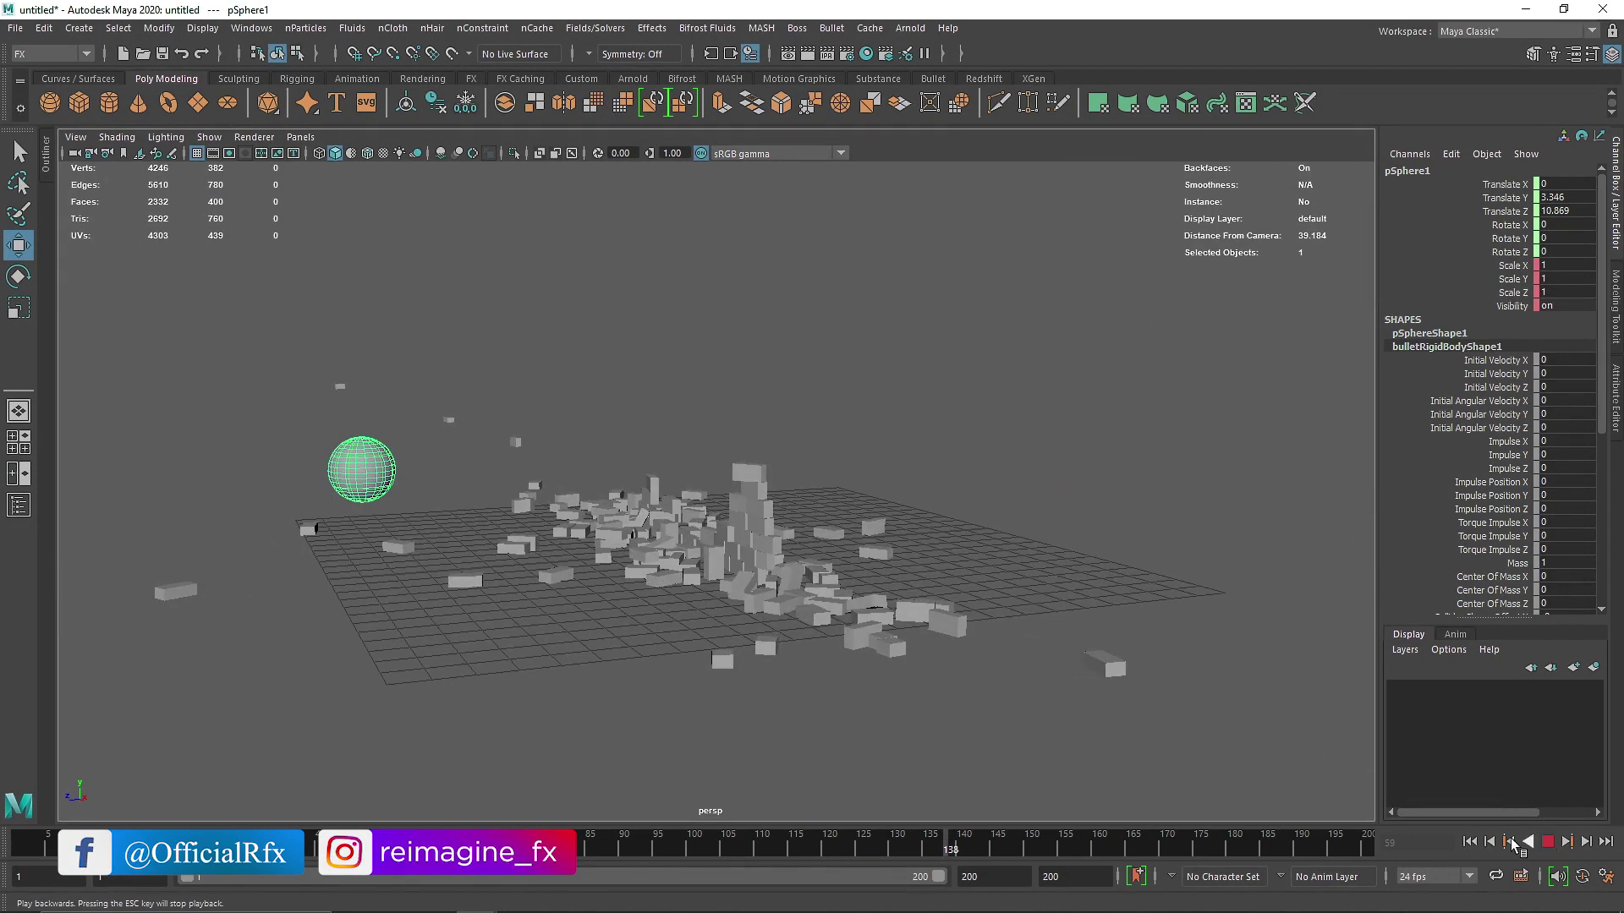
{"action": "left_click", "coordinate": [1547, 843]}
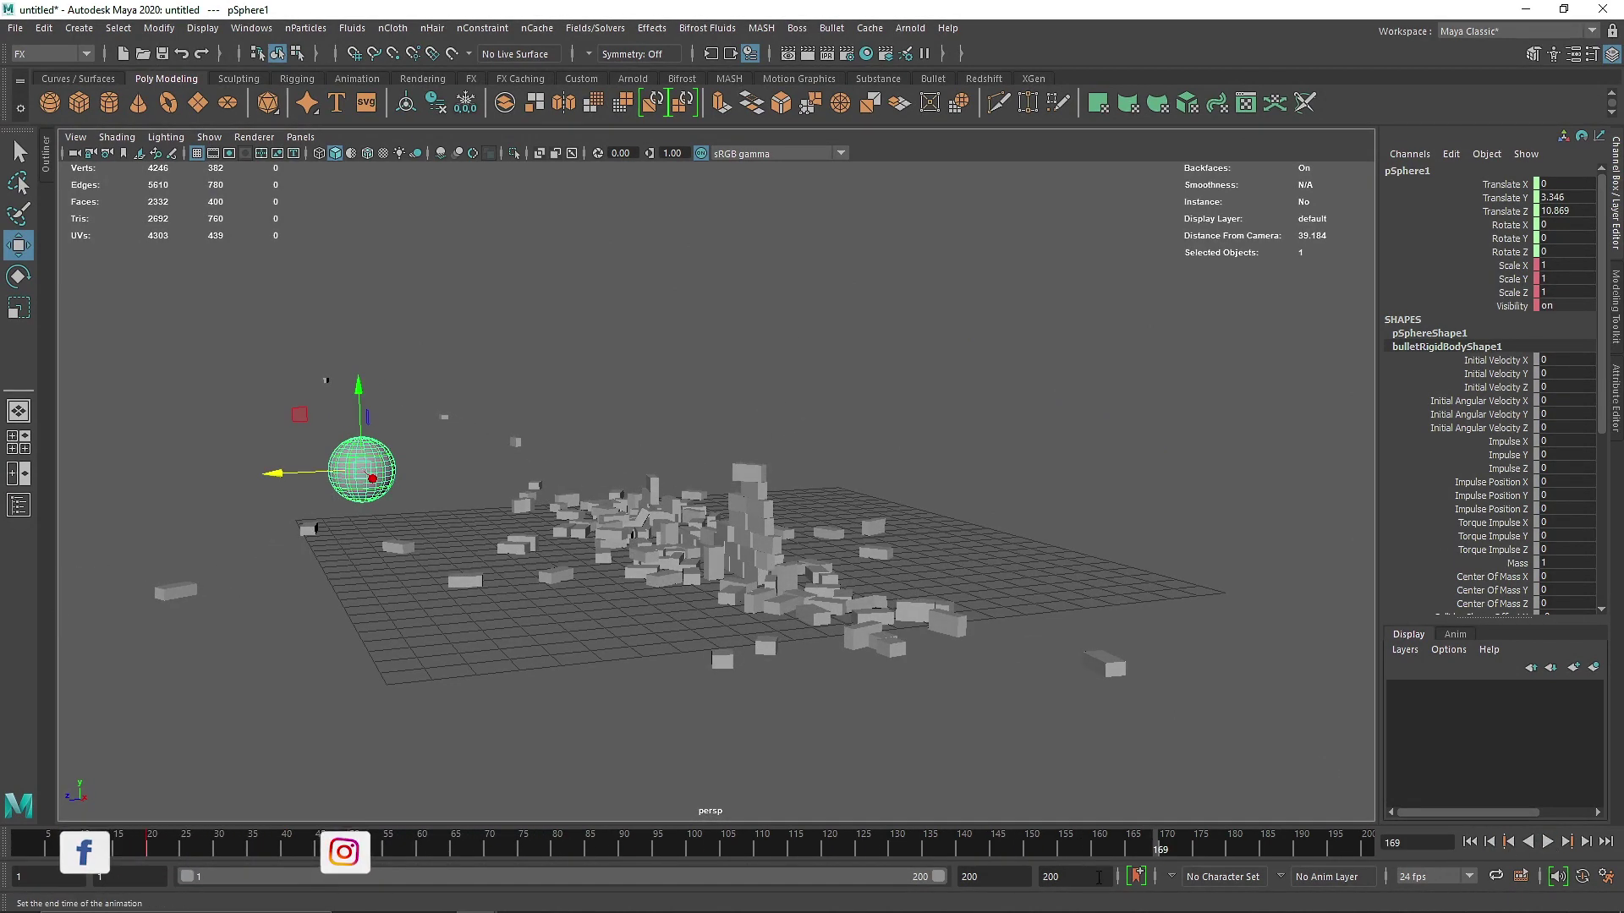
- Try an animation and playback end of frame 80 and play the simulation over it
{"action": "left_click", "coordinate": [1098, 877]}
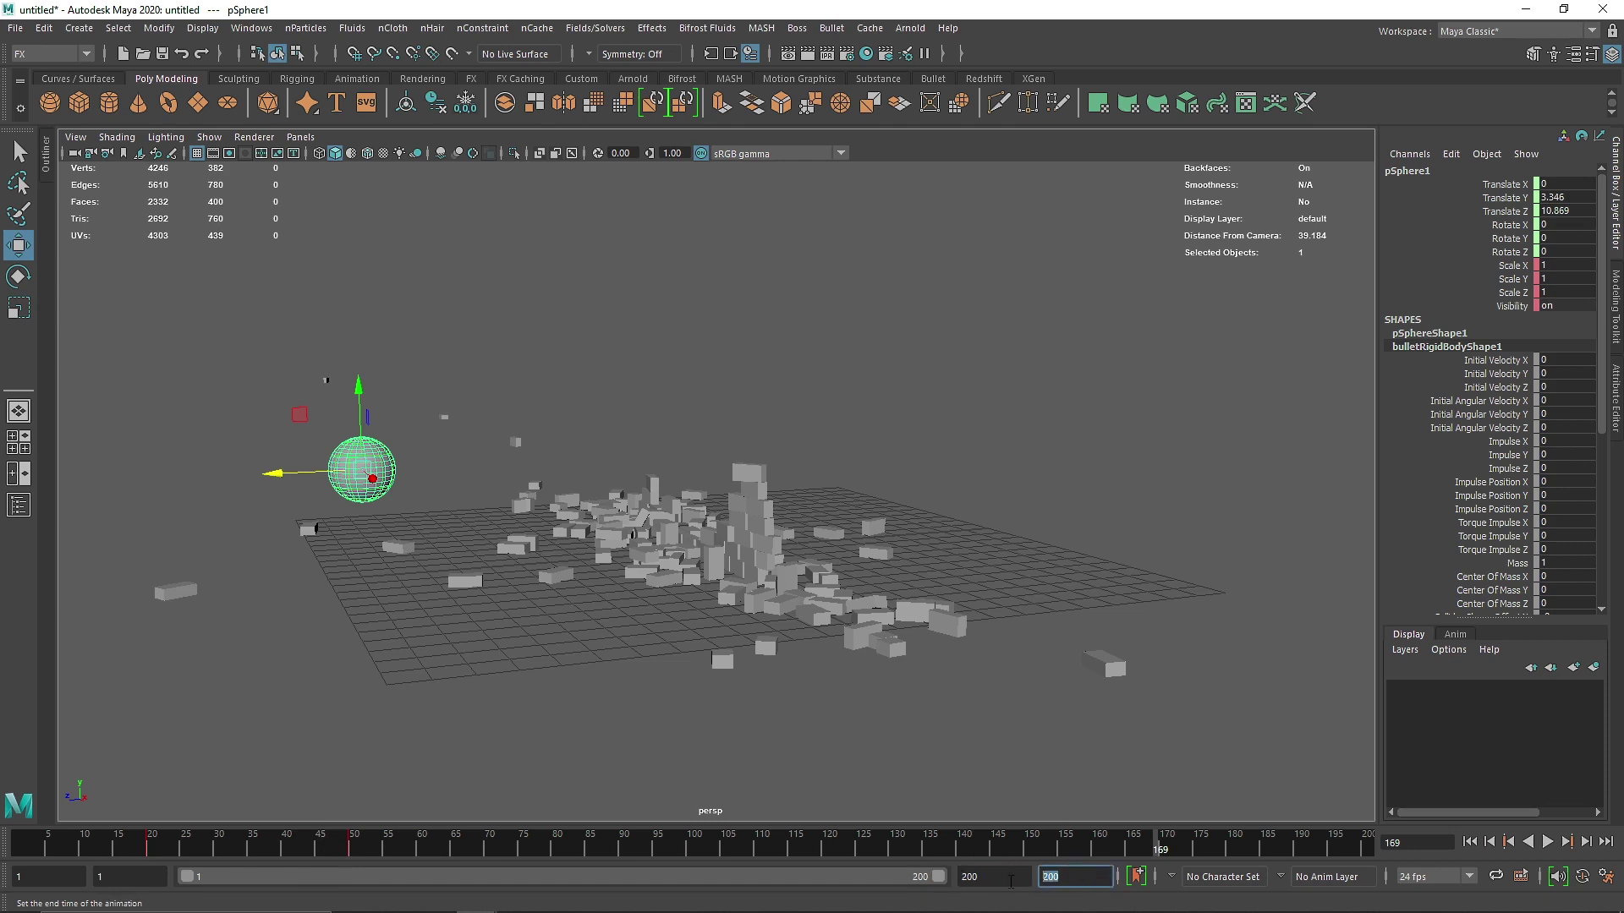
{"action": "type", "text": "60"}
{"action": "key", "text": "Return"}
{"action": "type", "text": "80"}
{"action": "key", "text": "Return"}
{"action": "type", "text": "80"}
{"action": "key", "text": "Return"}
{"action": "left_click", "coordinate": [1544, 841]}
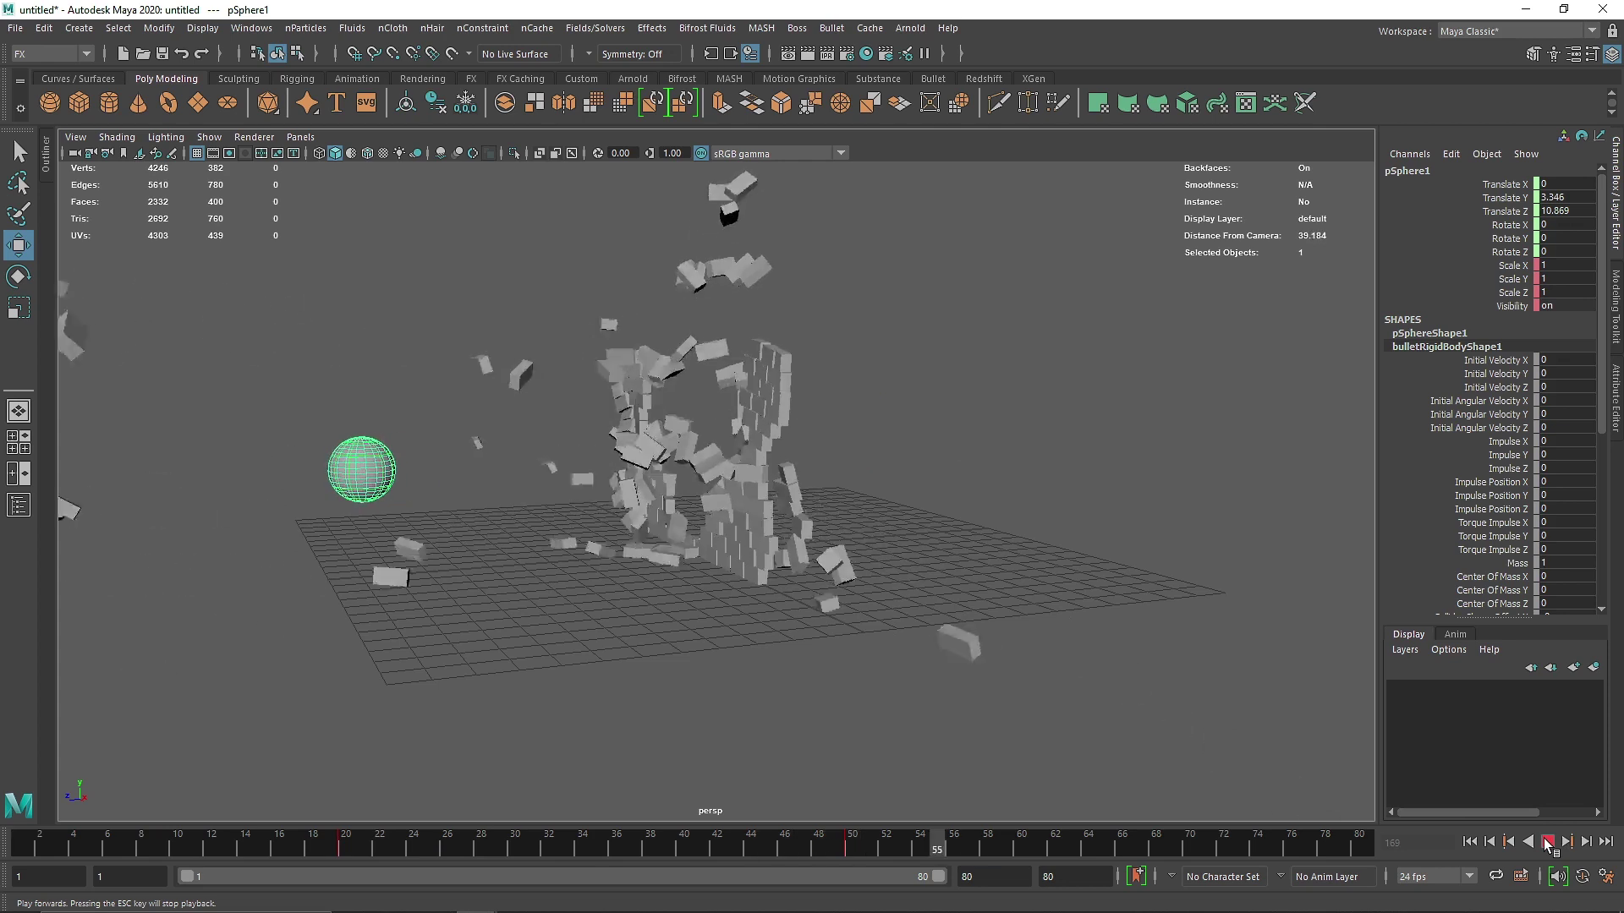
{"action": "left_click", "coordinate": [1548, 844]}
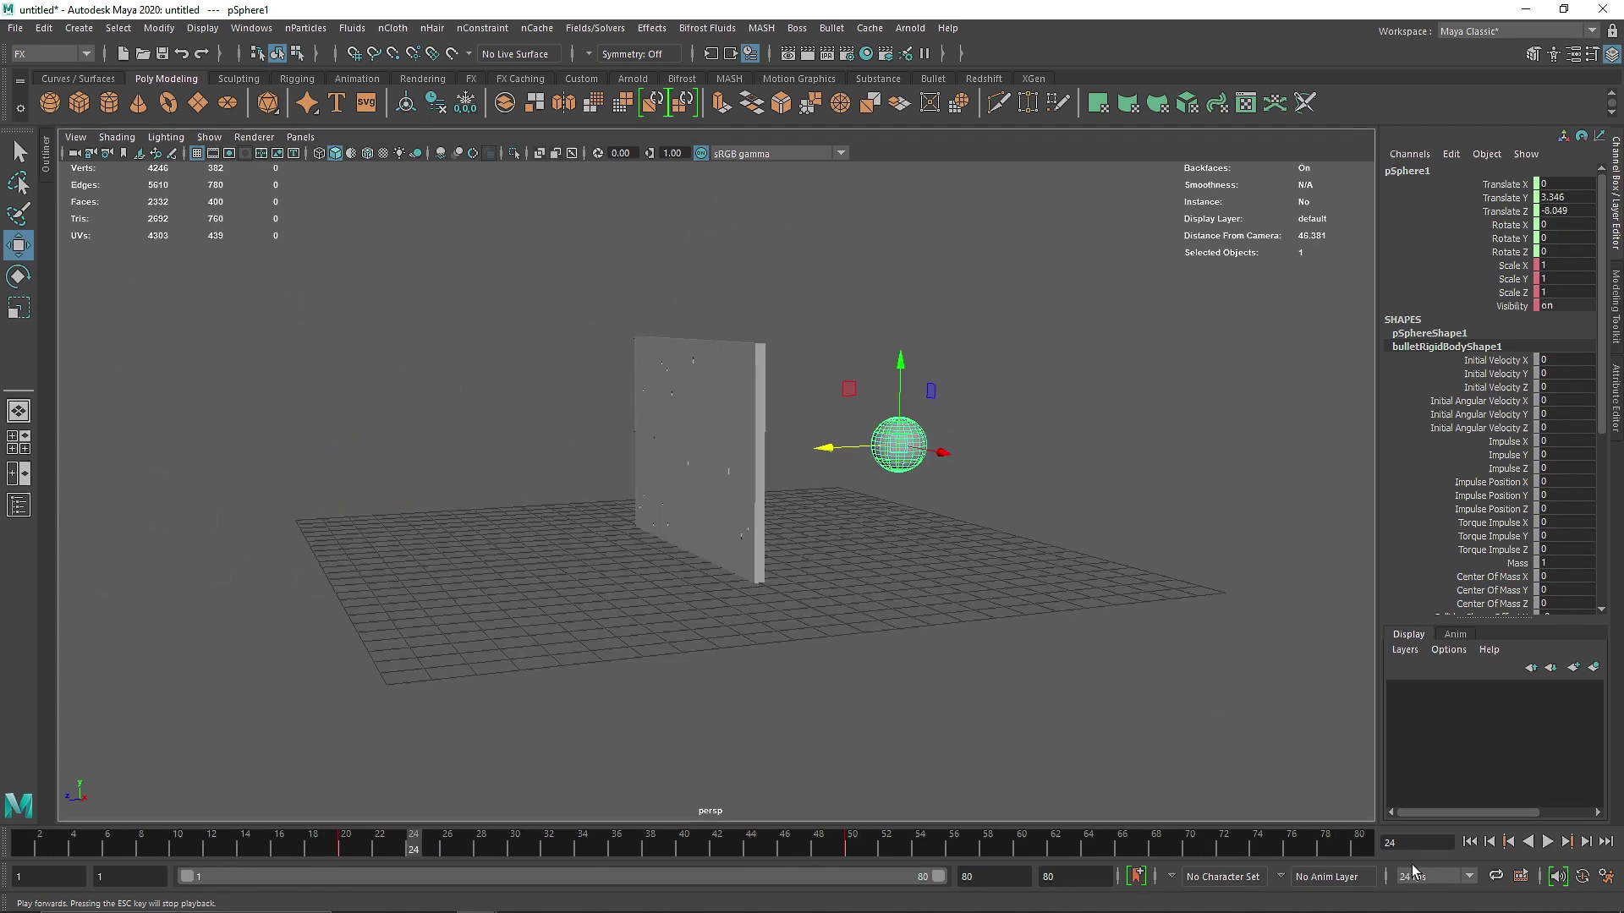
- Set the animation and playback end frames to 120, then open the Outliner
{"action": "double_click", "coordinate": [1074, 879]}
{"action": "type", "text": "120"}
{"action": "key", "text": "Return"}
{"action": "double_click", "coordinate": [972, 877]}
{"action": "type", "text": "120"}
{"action": "key", "text": "Return"}
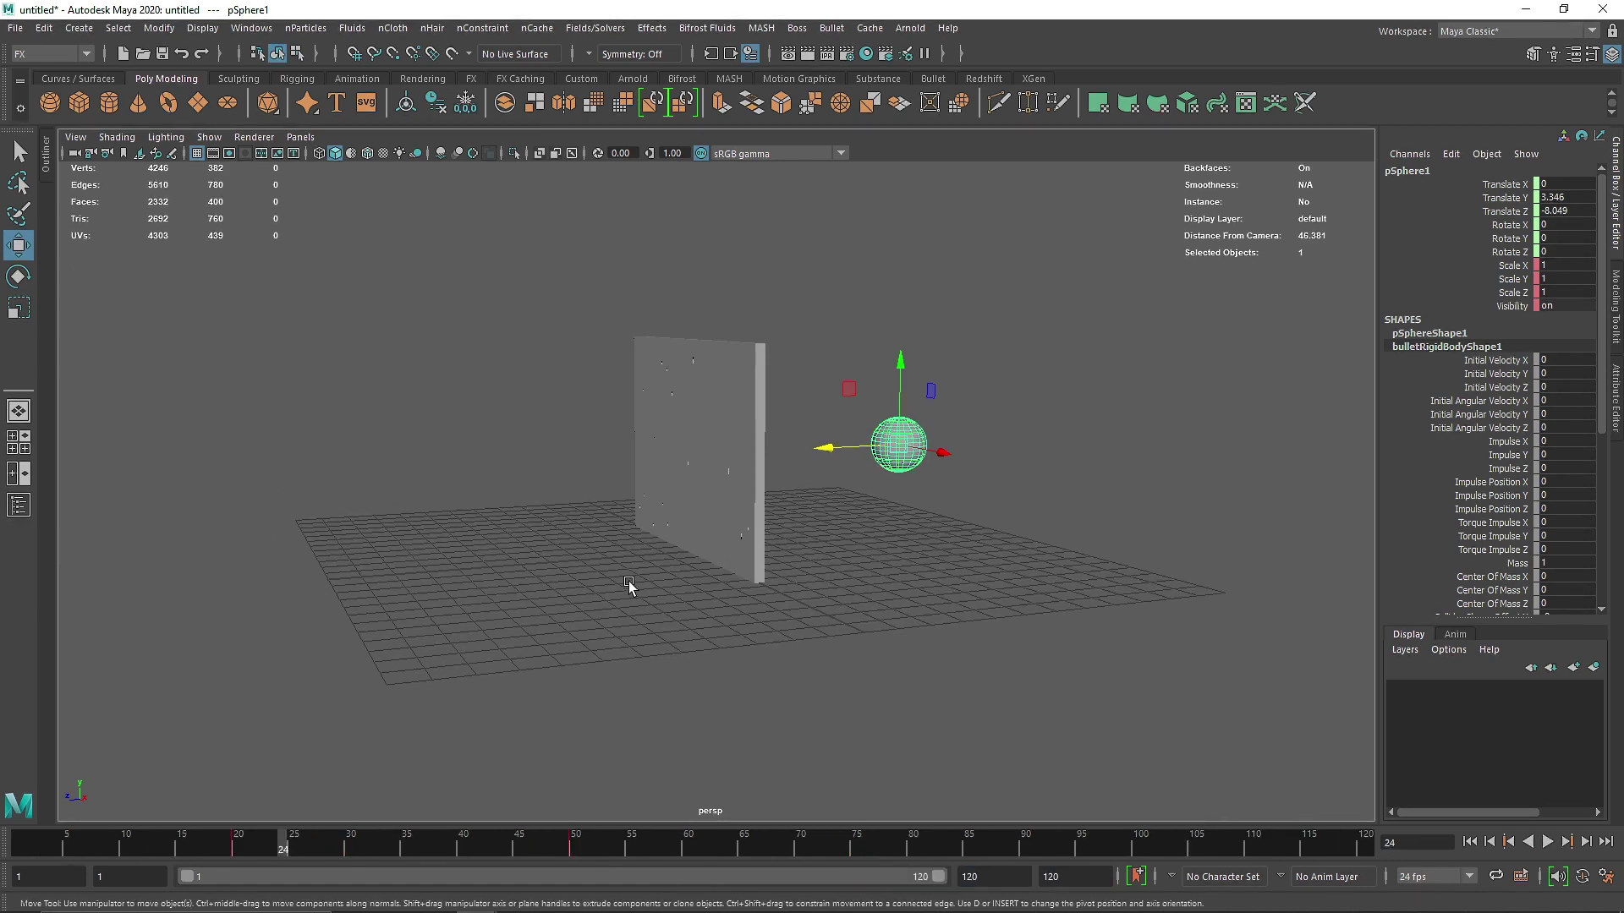
{"action": "left_click", "coordinate": [48, 150]}
{"action": "scroll", "coordinate": [135, 326], "scroll_direction": "down", "scroll_amount": 15}
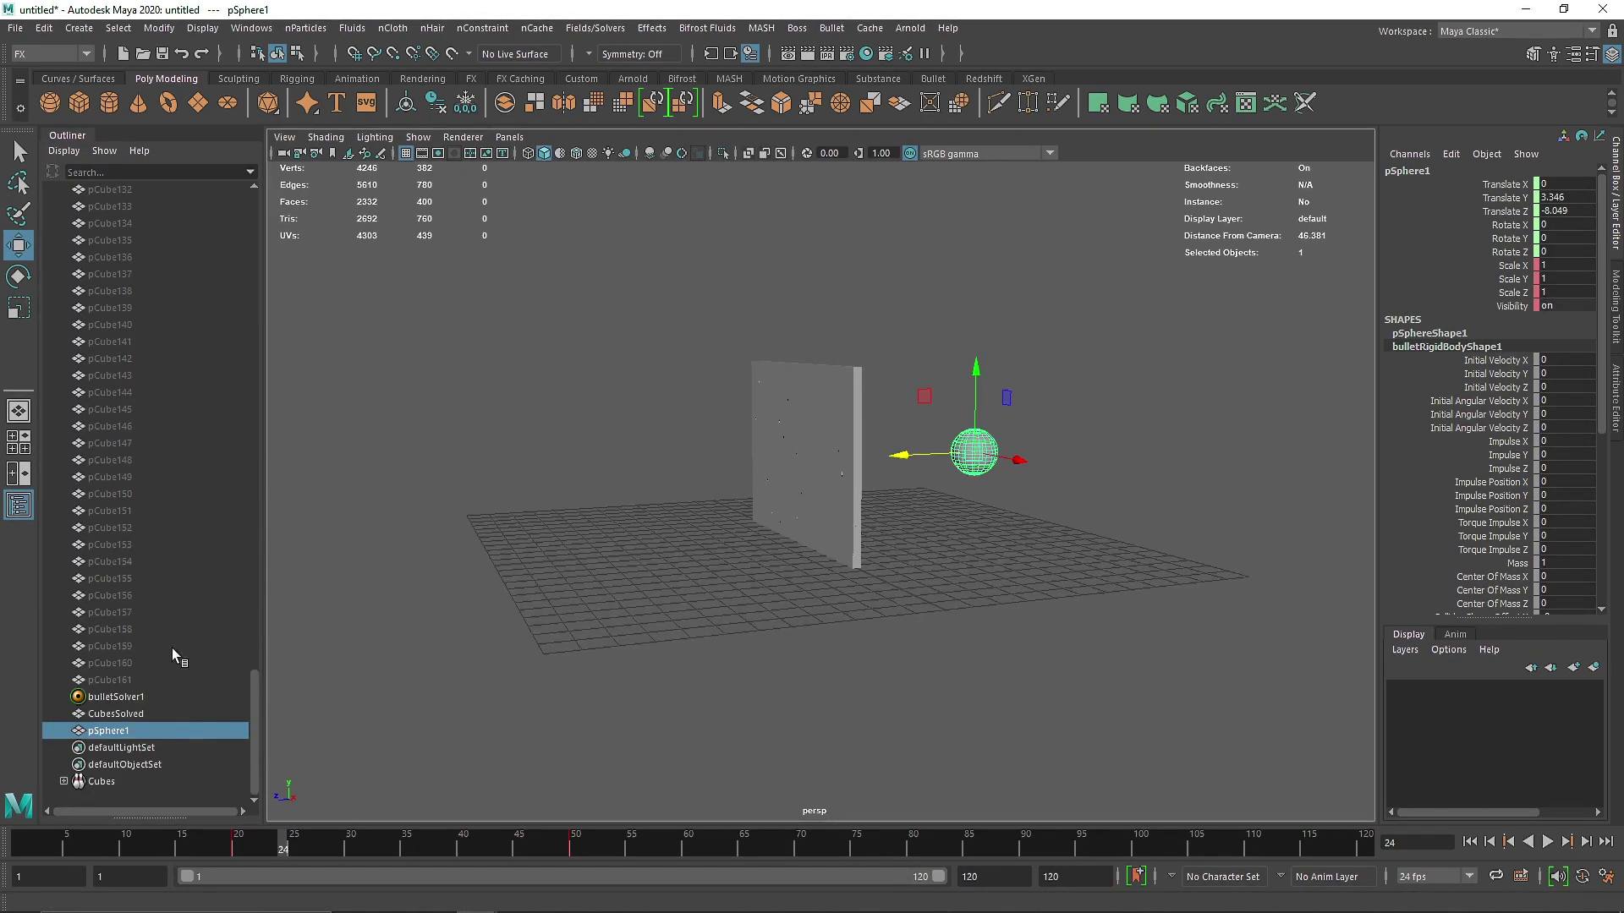
- Select bulletSolver1 and bring up its CubesInitialState rigid settings in the Attribute Editor
{"action": "left_click", "coordinate": [186, 695]}
{"action": "key", "text": "ctrl+a"}
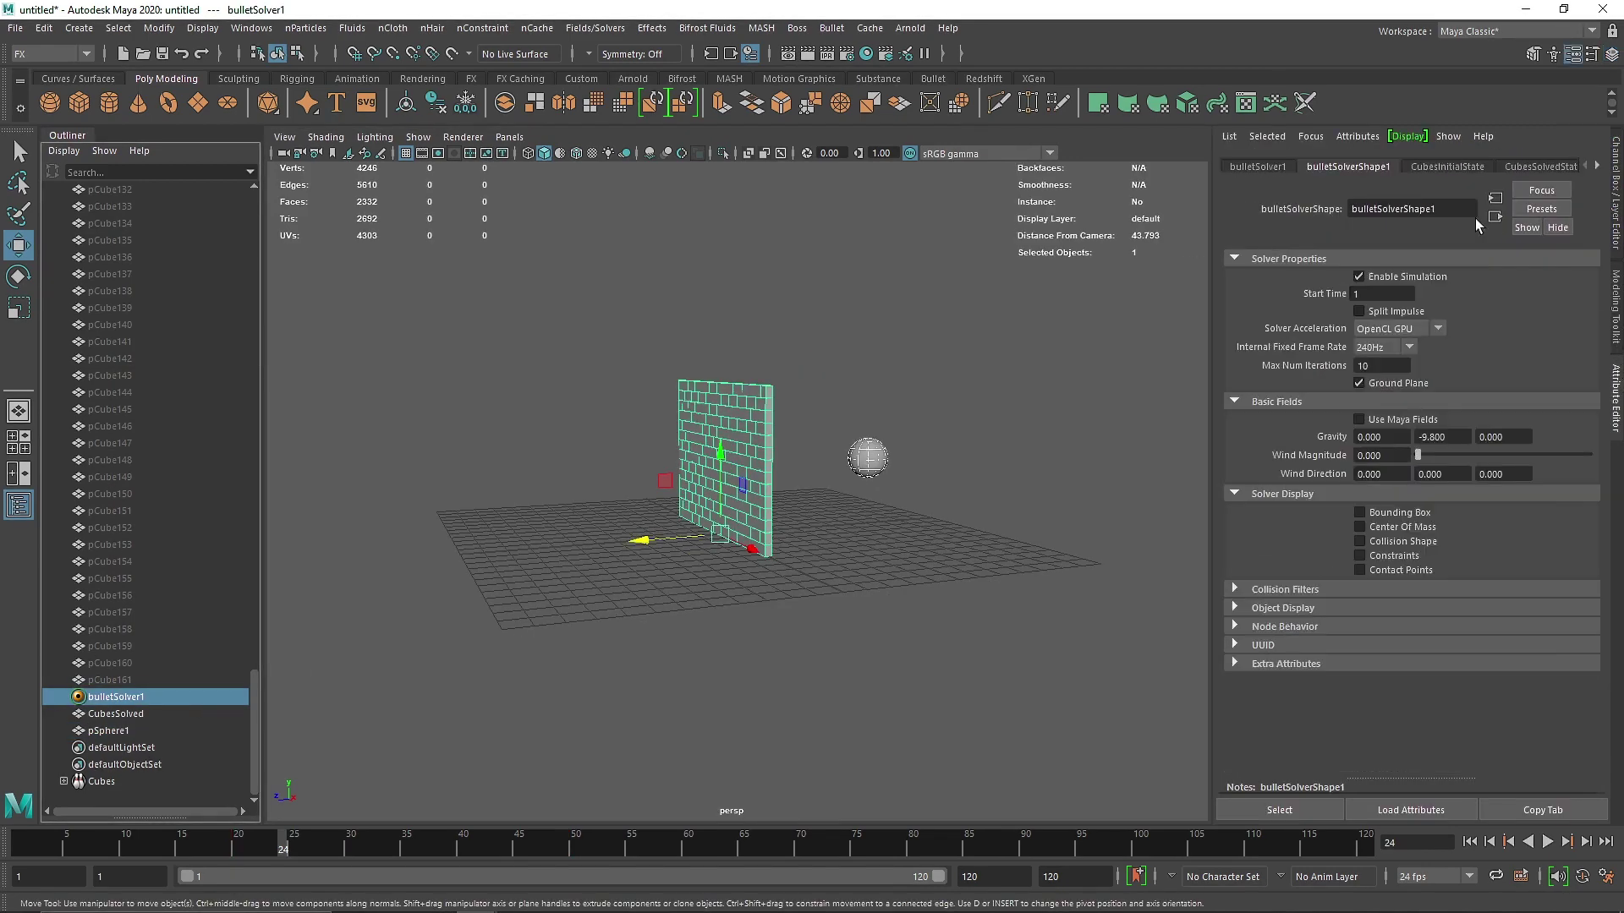
{"action": "left_click", "coordinate": [1440, 168]}
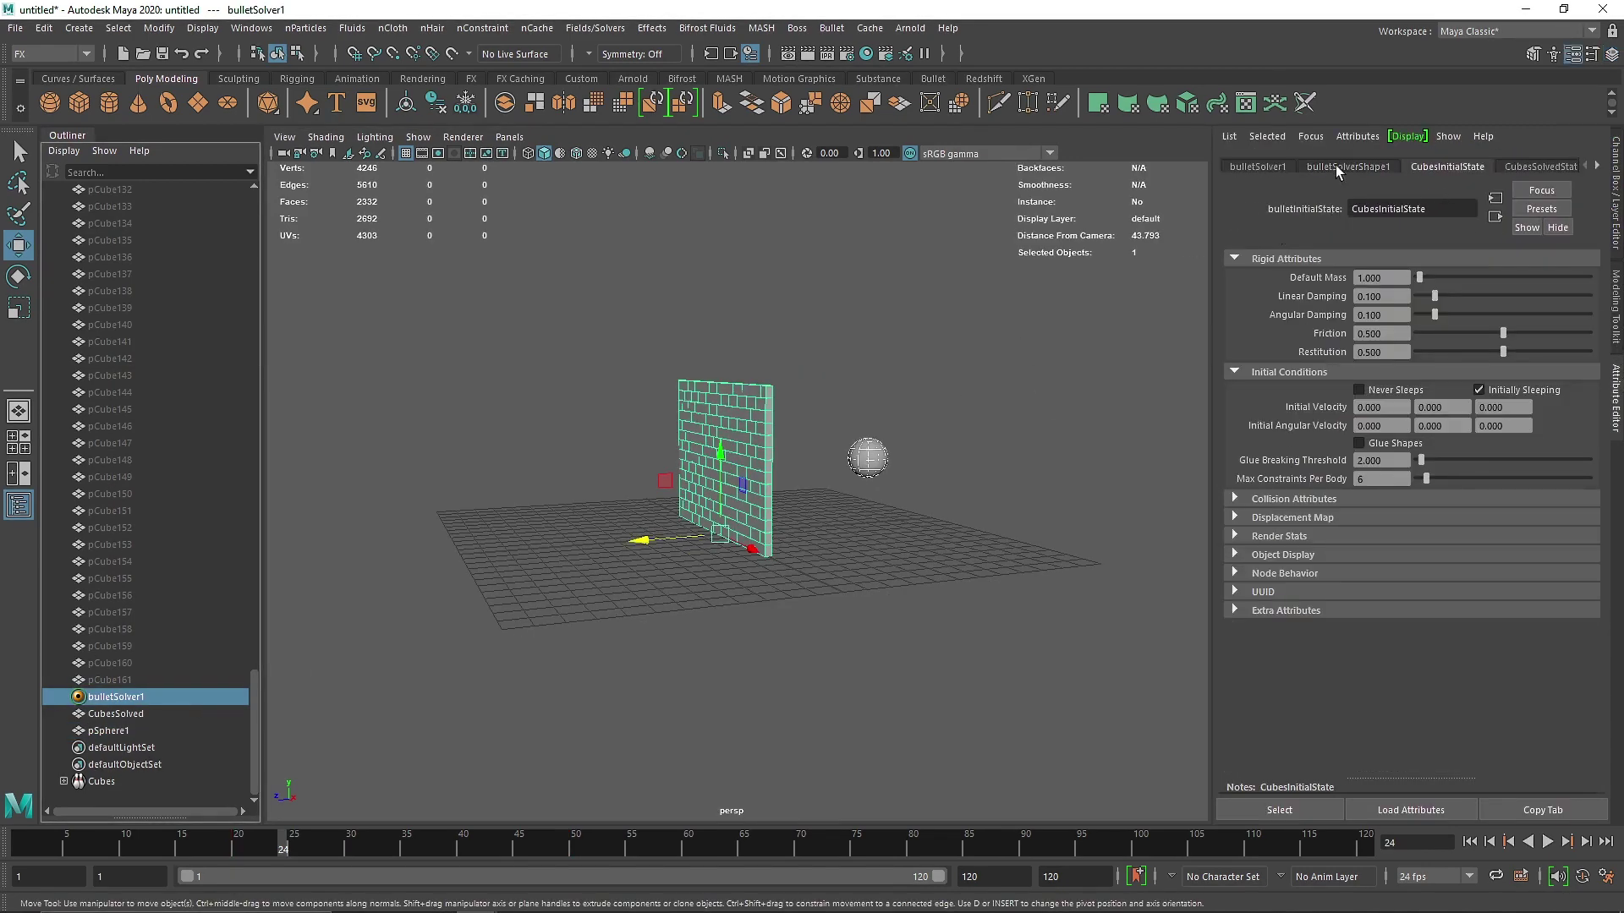
{"action": "left_click_drag", "start_coordinate": [826, 508], "coordinate": [890, 500], "text": "alt"}
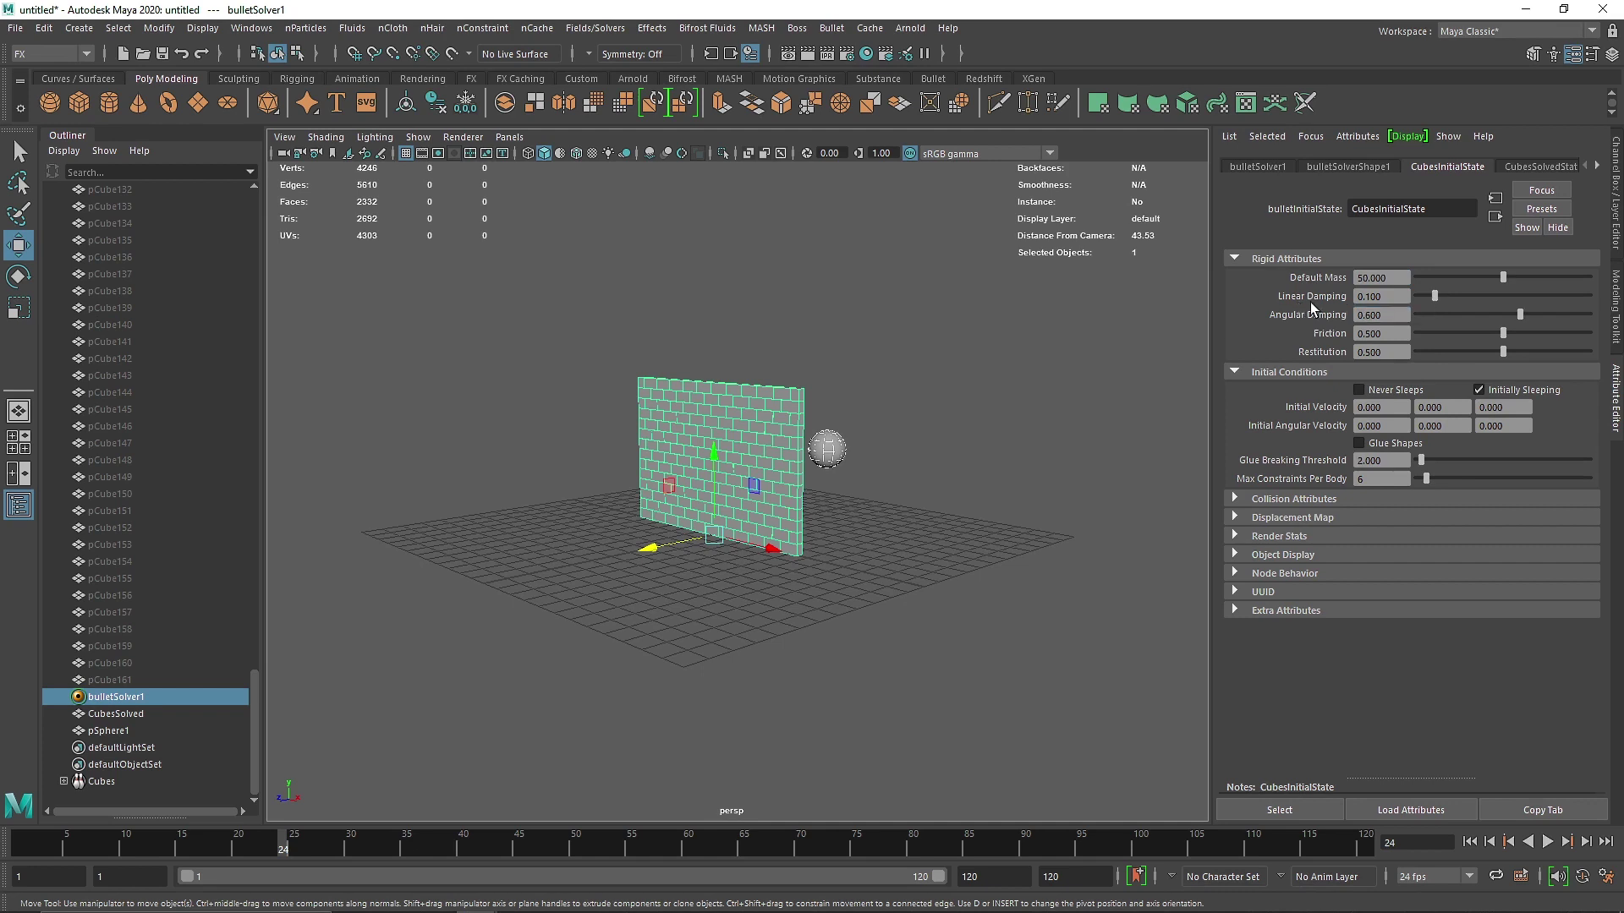
- Set linear damping to 1, replay the smash, then raise linear damping to about 0.8
{"action": "key", "text": "BackSpace"}
{"action": "type", "text": "1"}
{"action": "key", "text": "Return"}
{"action": "left_click", "coordinate": [1547, 841]}
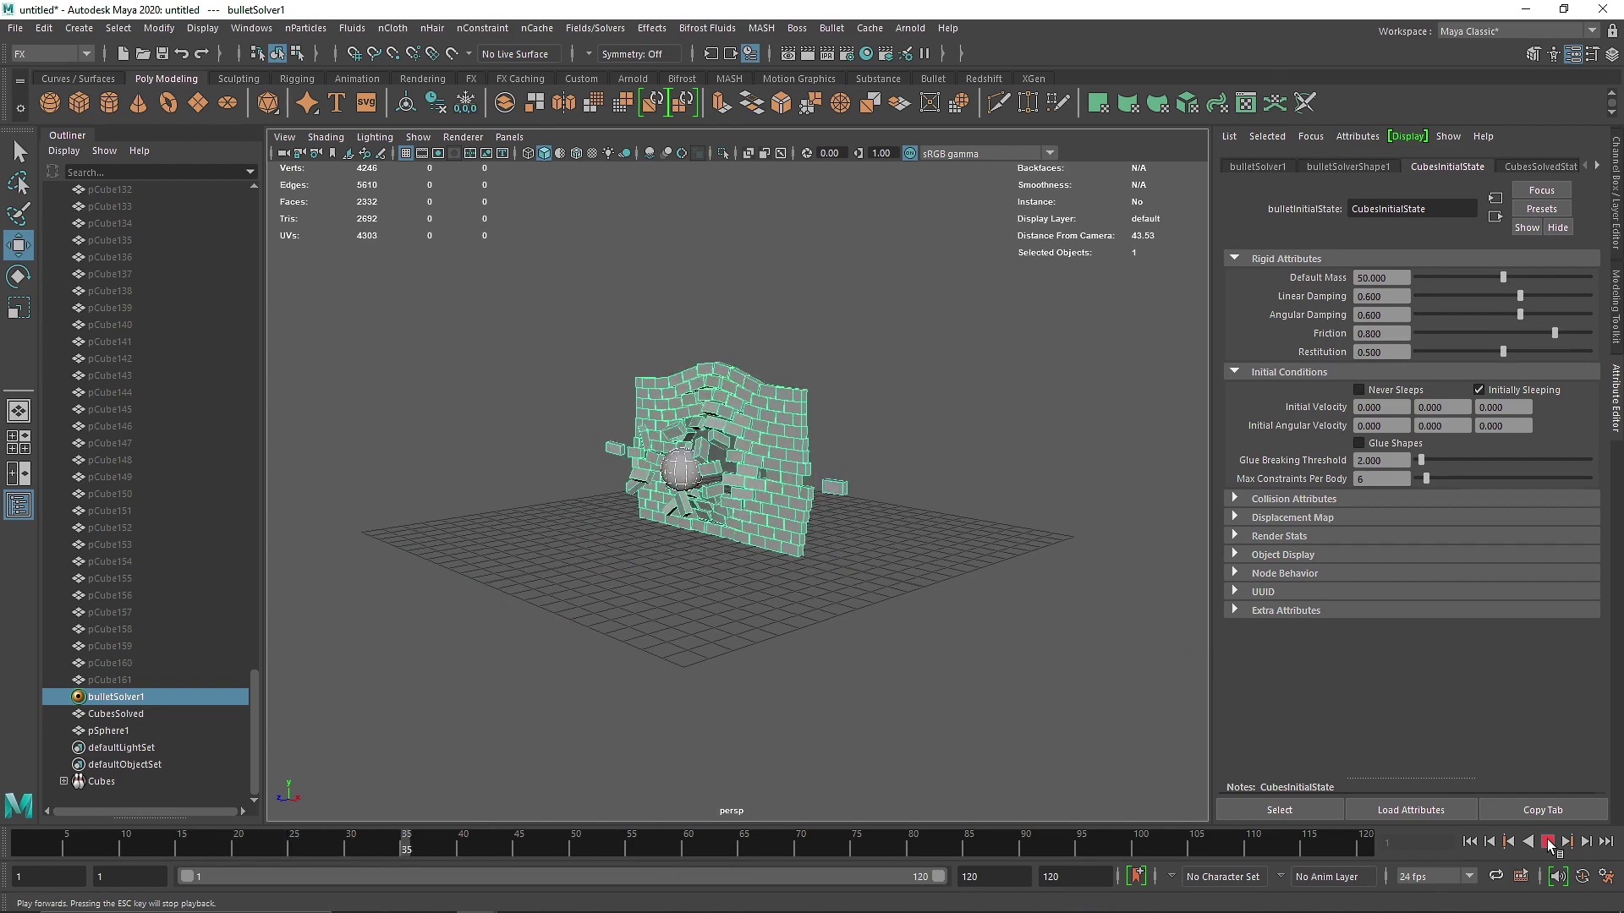
{"action": "left_click_drag", "start_coordinate": [1536, 289], "coordinate": [1572, 315]}
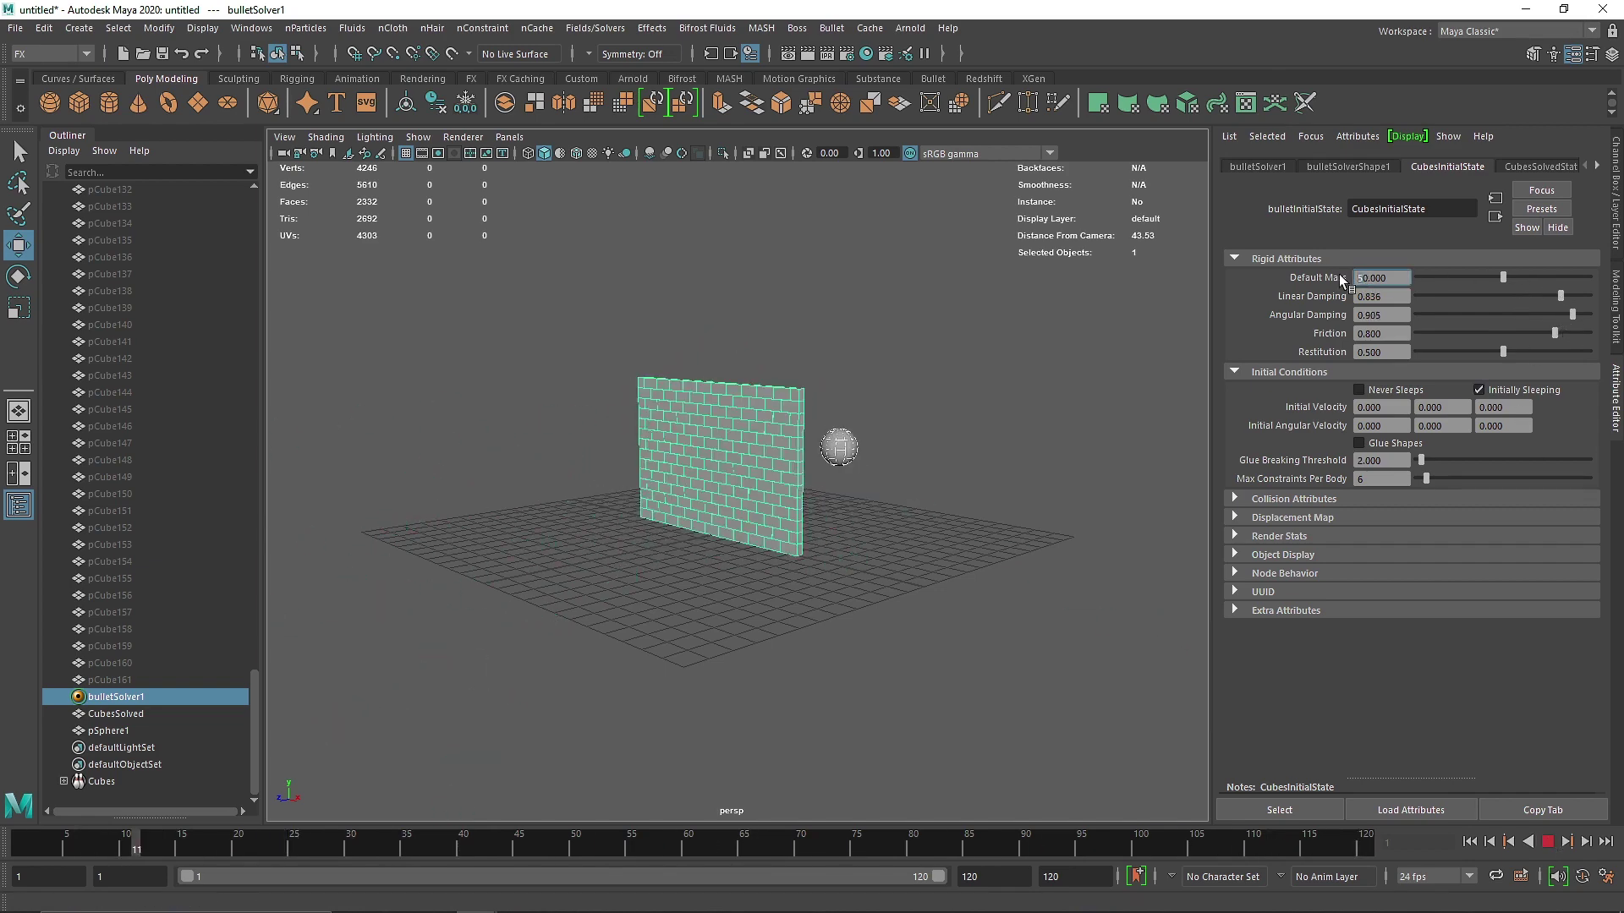
- Set the cubes' Default Mass to 80 and replay the simulation
{"action": "type", "text": "80"}
{"action": "key", "text": "Return"}
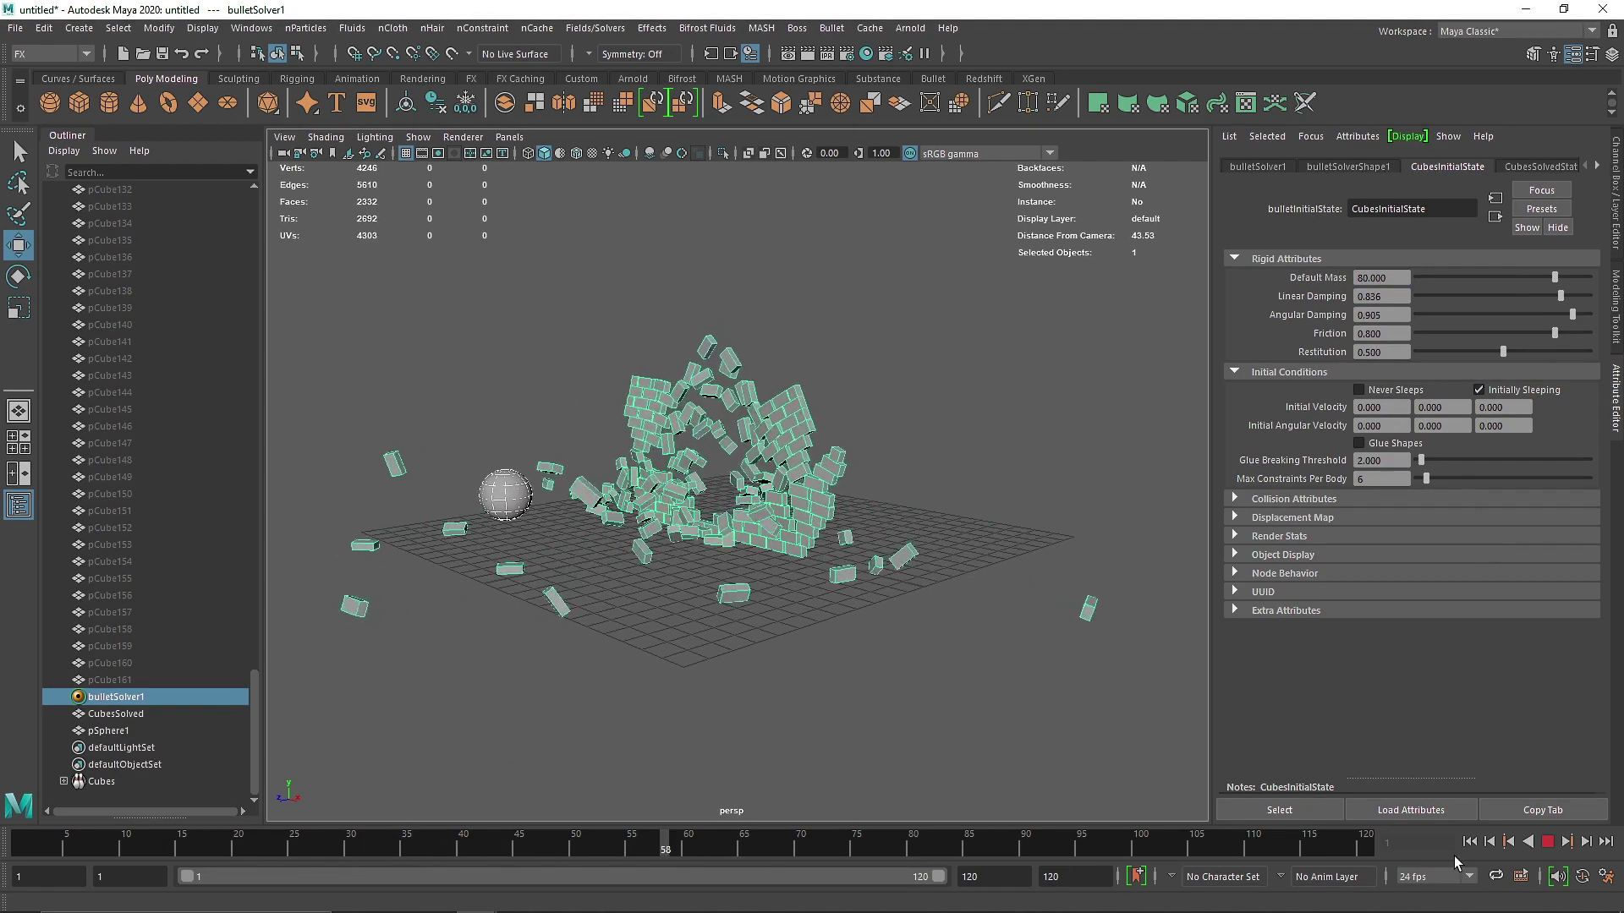
{"action": "left_click", "coordinate": [1470, 842]}
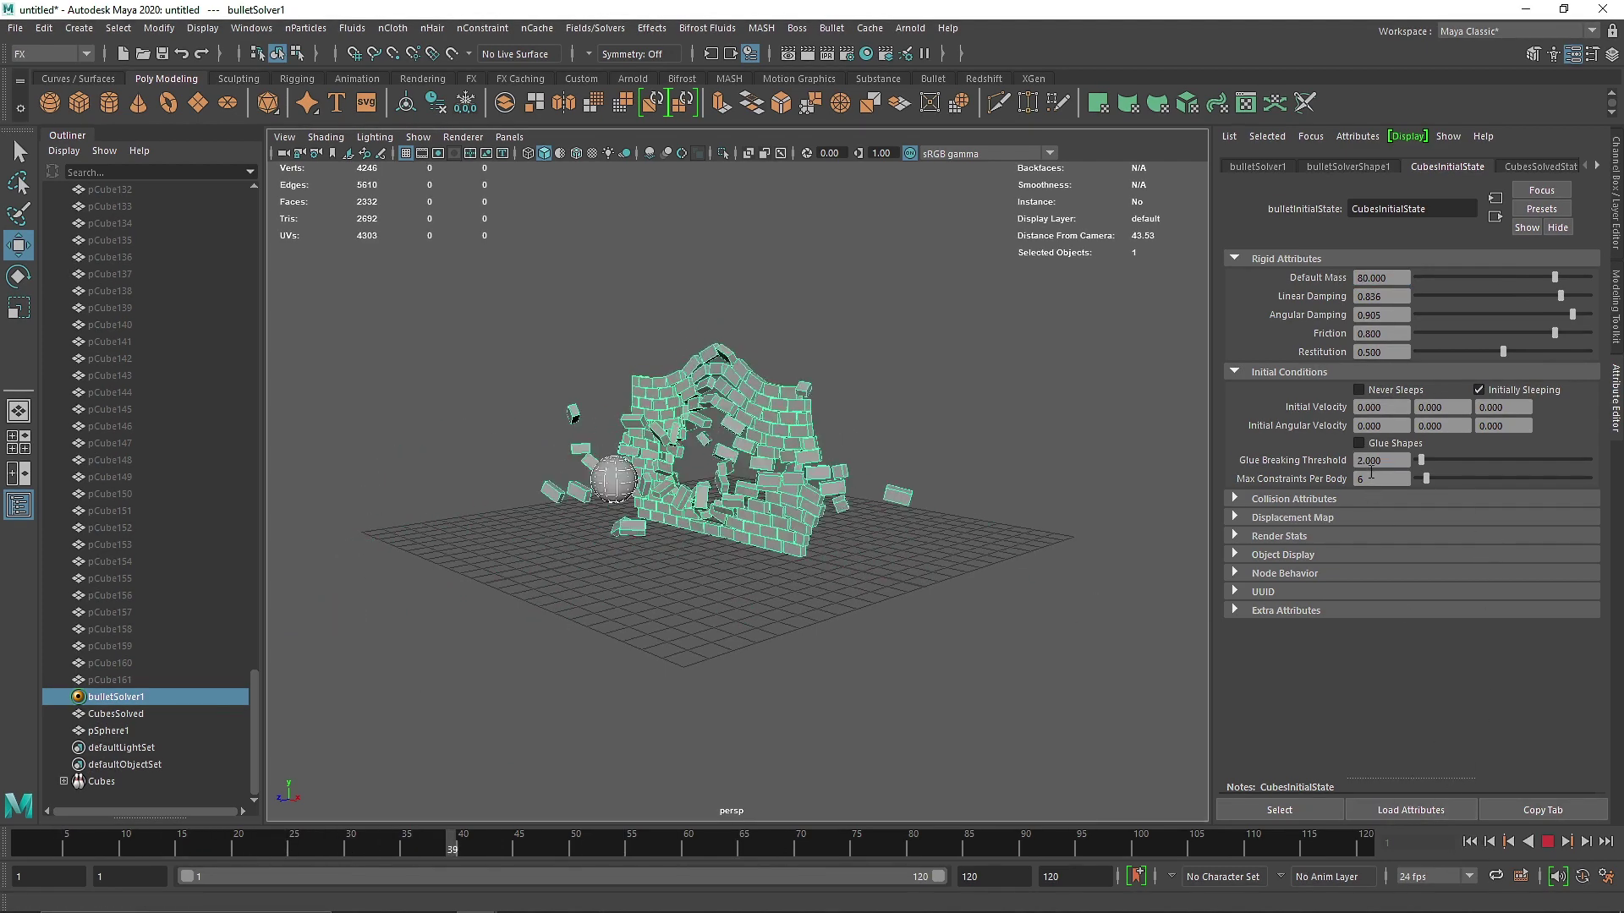
- Lower linear damping to about 0.24 and angular damping to about 0.21, toggling Glue Shapes on and off
{"action": "left_click", "coordinate": [1458, 296]}
{"action": "left_click", "coordinate": [1453, 314]}
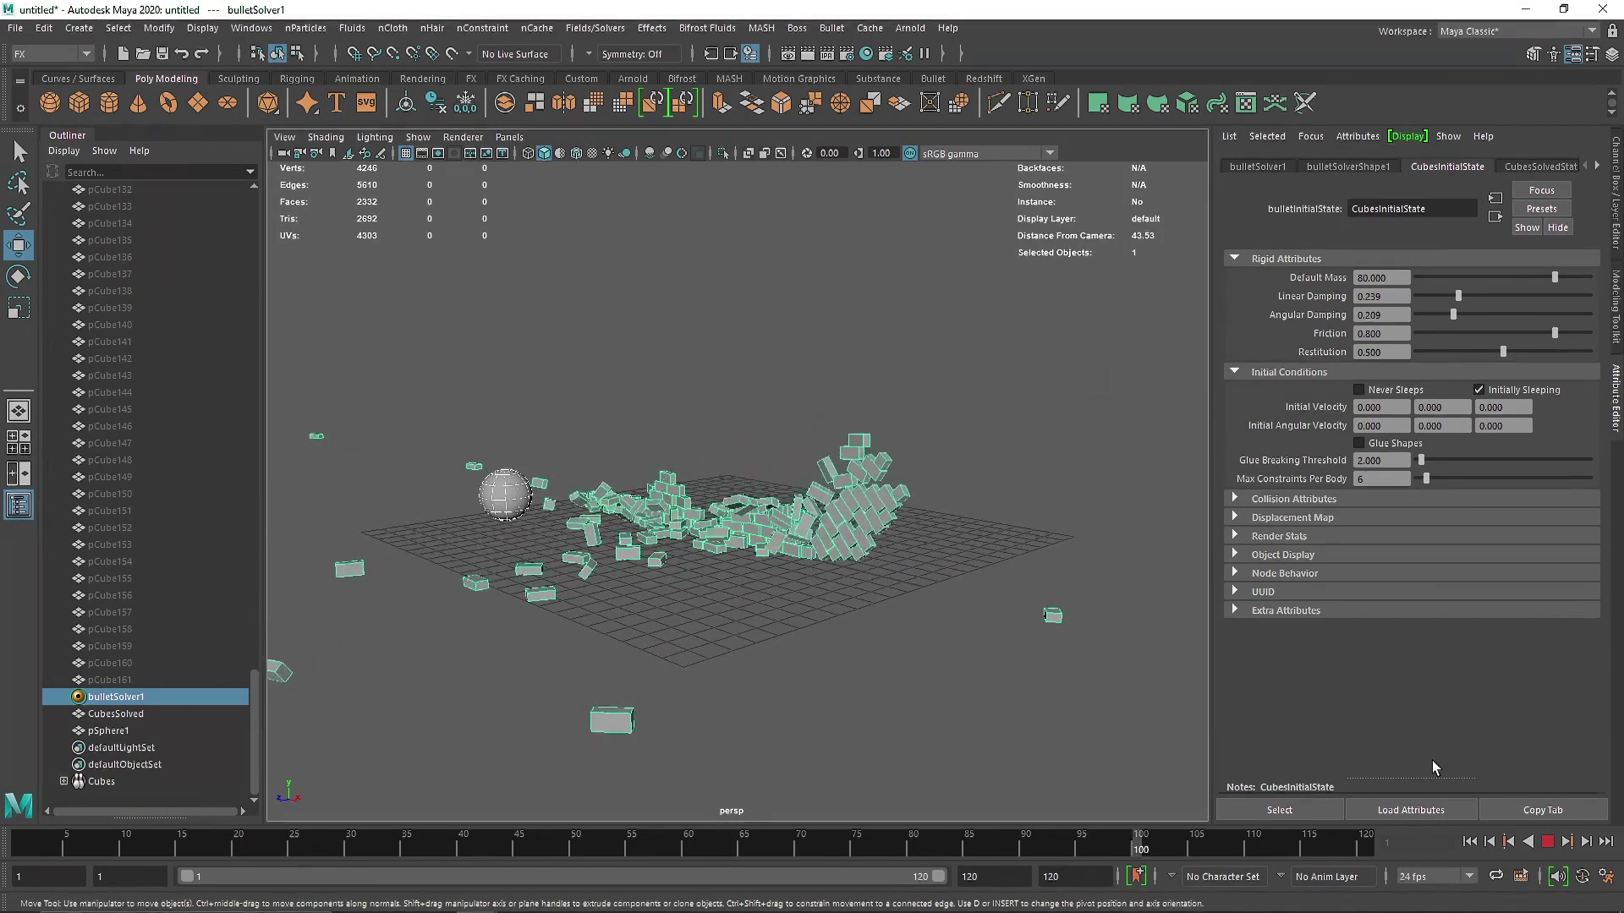
{"action": "left_click", "coordinate": [1388, 444]}
{"action": "left_click", "coordinate": [1391, 441]}
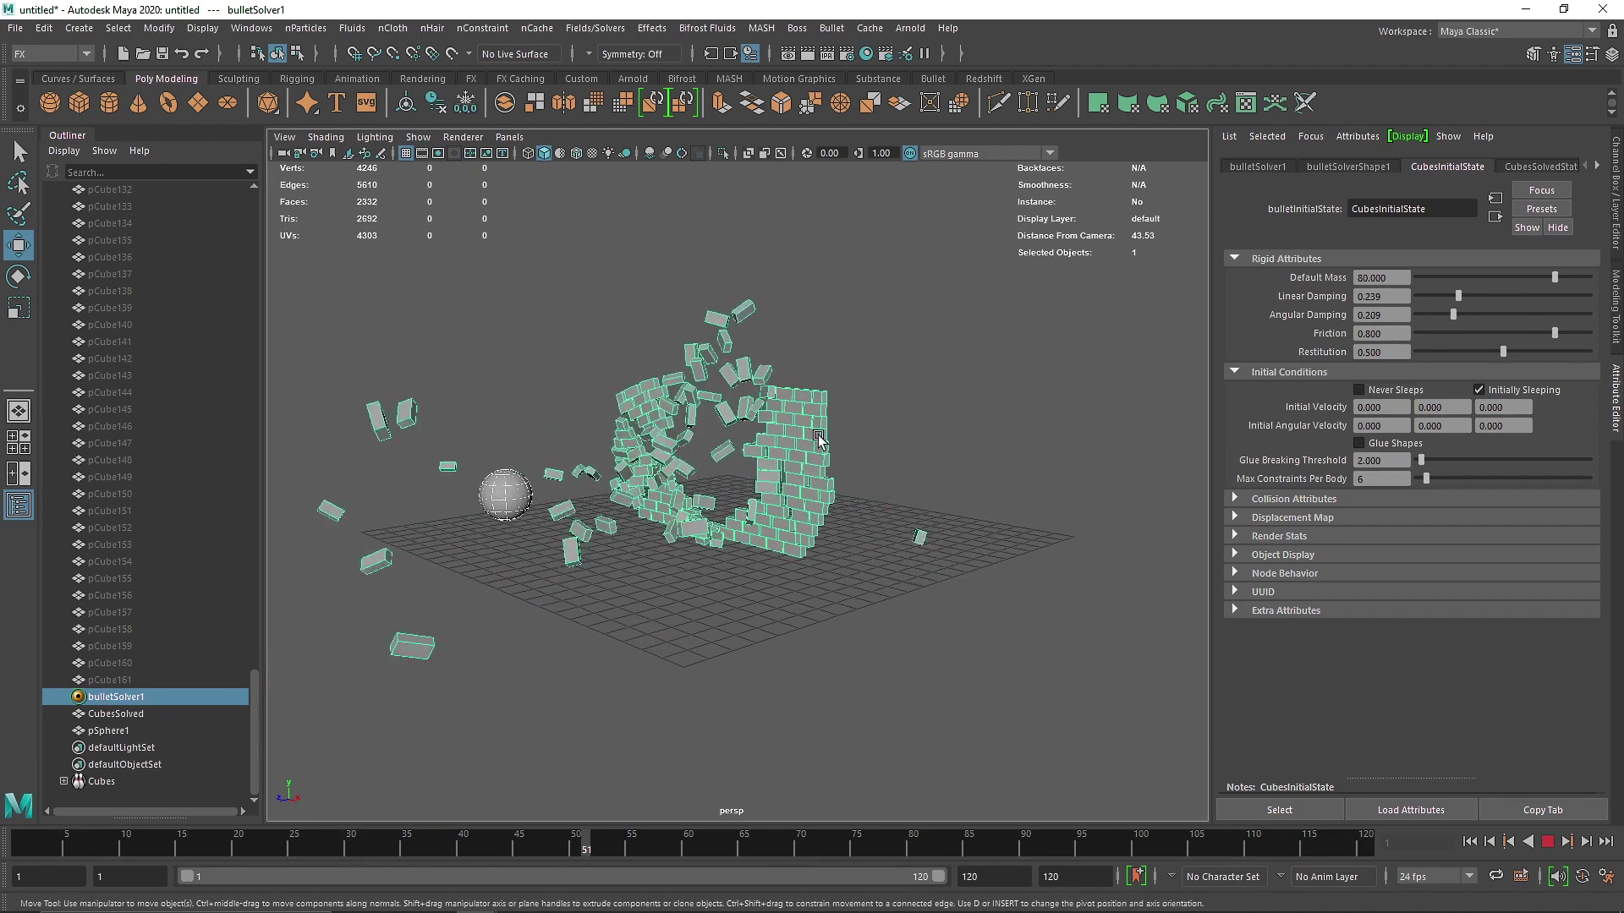
{"action": "scroll", "coordinate": [817, 439], "scroll_direction": "up", "scroll_amount": 3}
{"action": "mouse_move", "coordinate": [791, 445]}
{"action": "left_mouse_down", "text": "alt"}
{"action": "mouse_move", "coordinate": [515, 458]}
{"action": "mouse_move", "coordinate": [803, 469]}
{"action": "left_mouse_up", "text": "alt"}
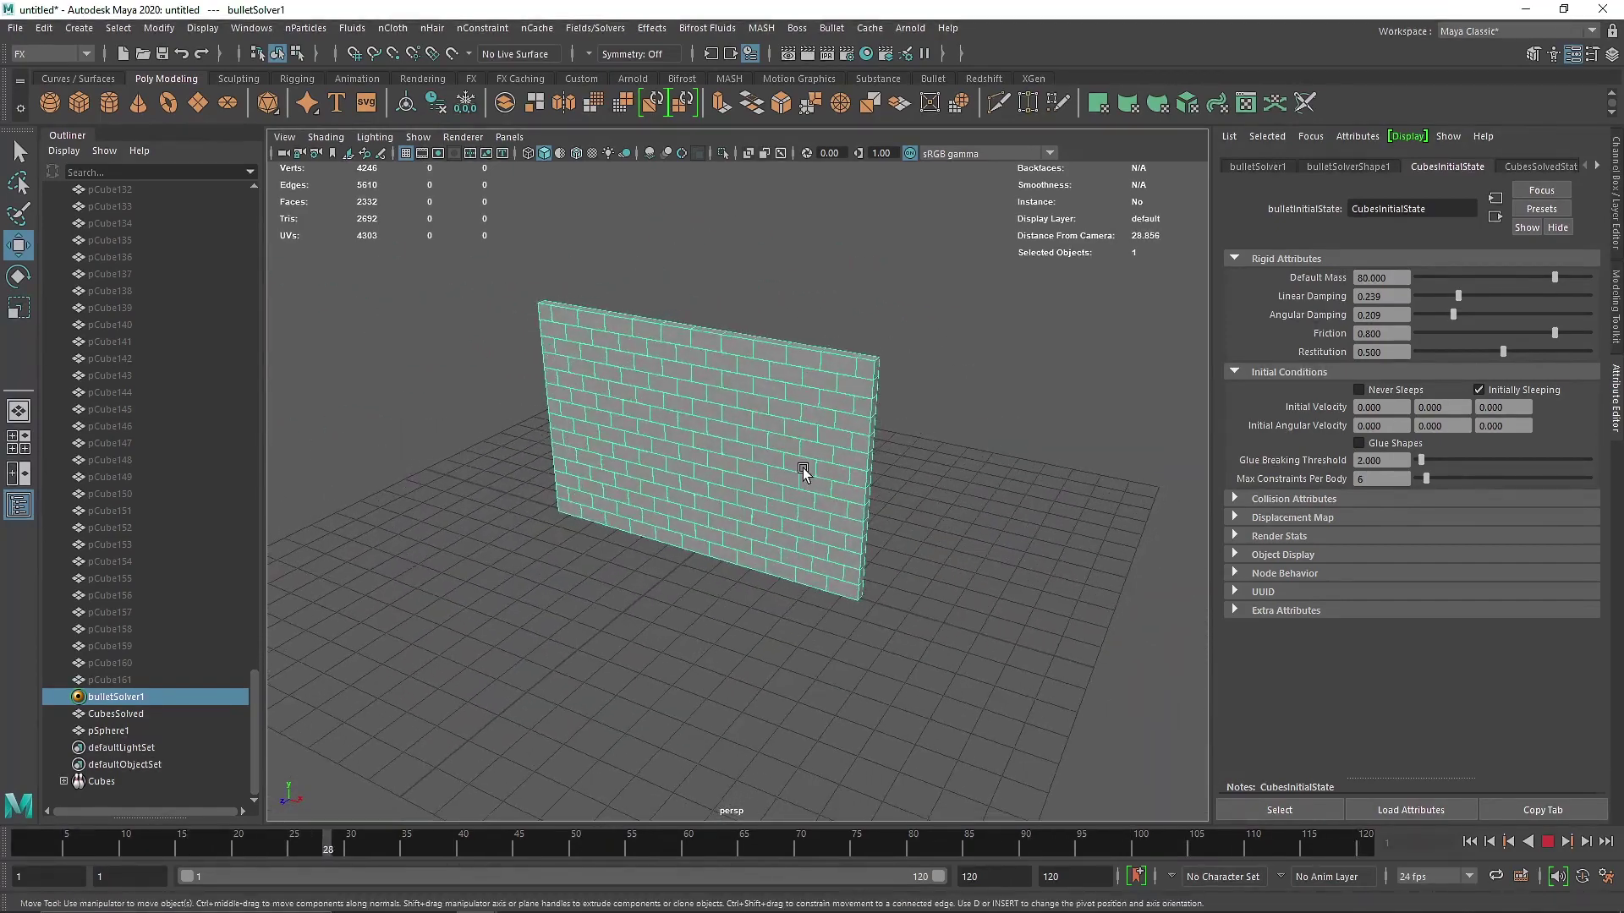